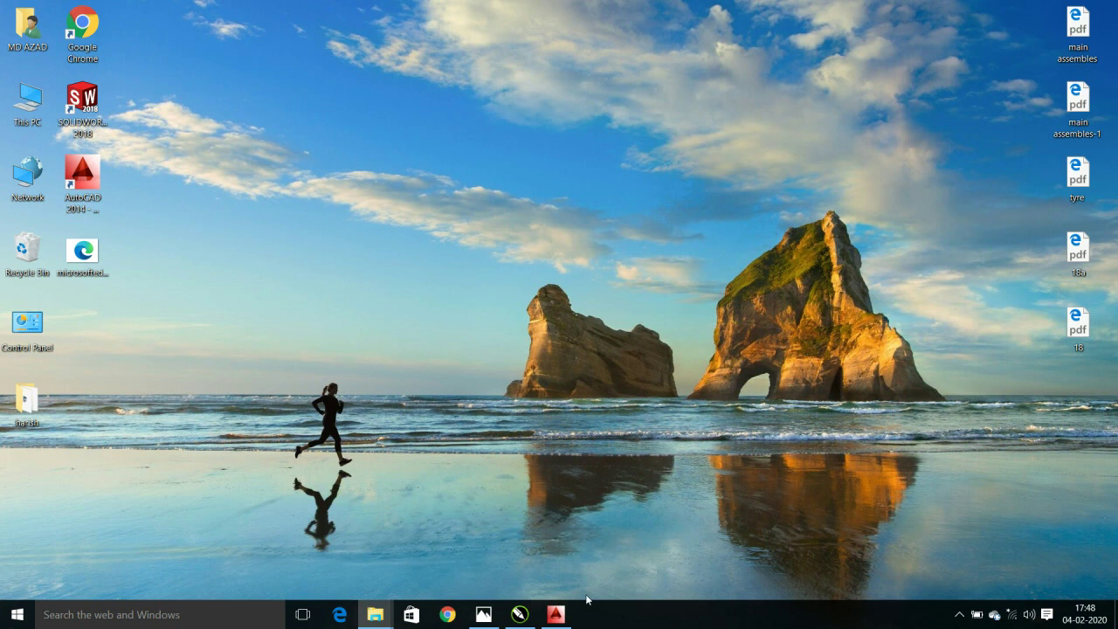
Open the reference image lecture-18.jpg in Photos from the taskbar
{"action": "left_click", "coordinate": [483, 614]}
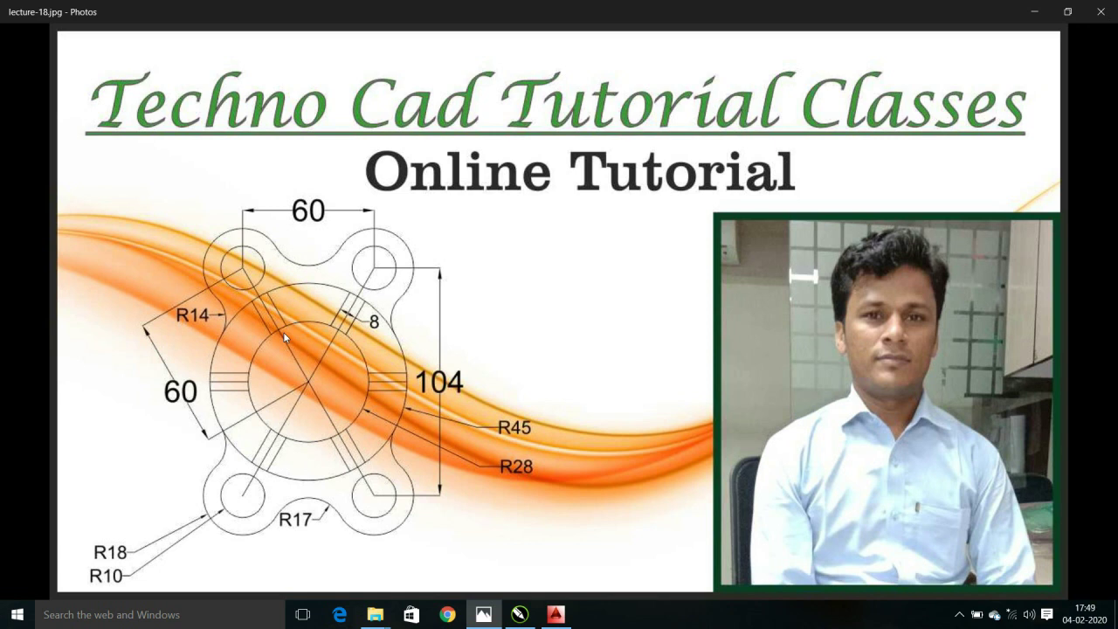
{"action": "mouse_move", "coordinate": [559, 559]}
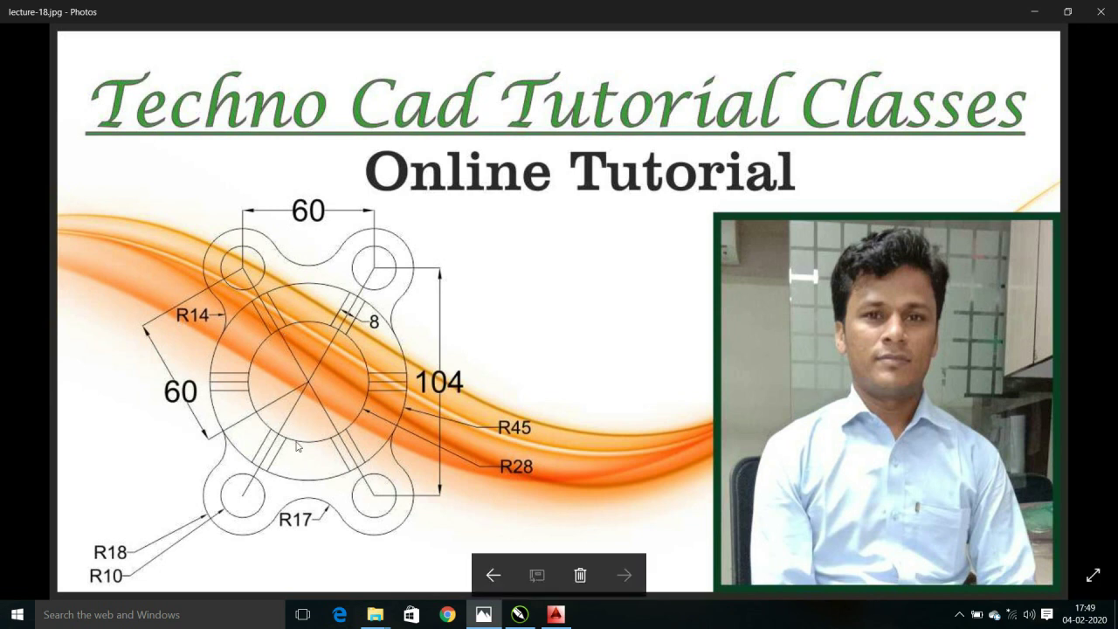
Switch back to the empty AutoCAD drawing Drawing1.dwg
{"action": "left_click", "coordinate": [557, 622]}
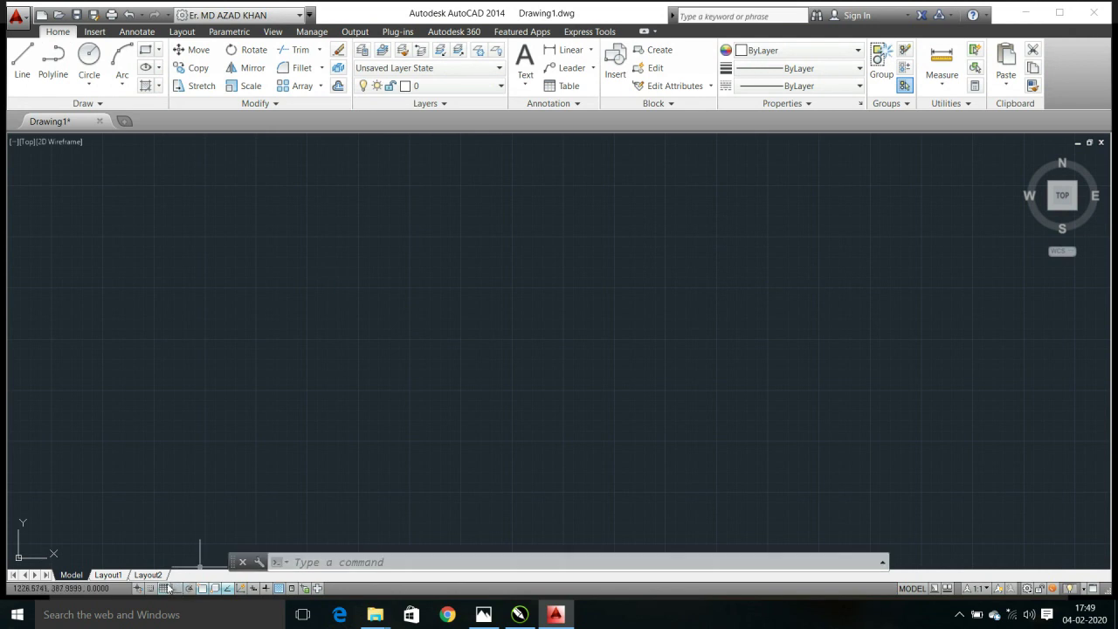
{"action": "type", "text": "c"}
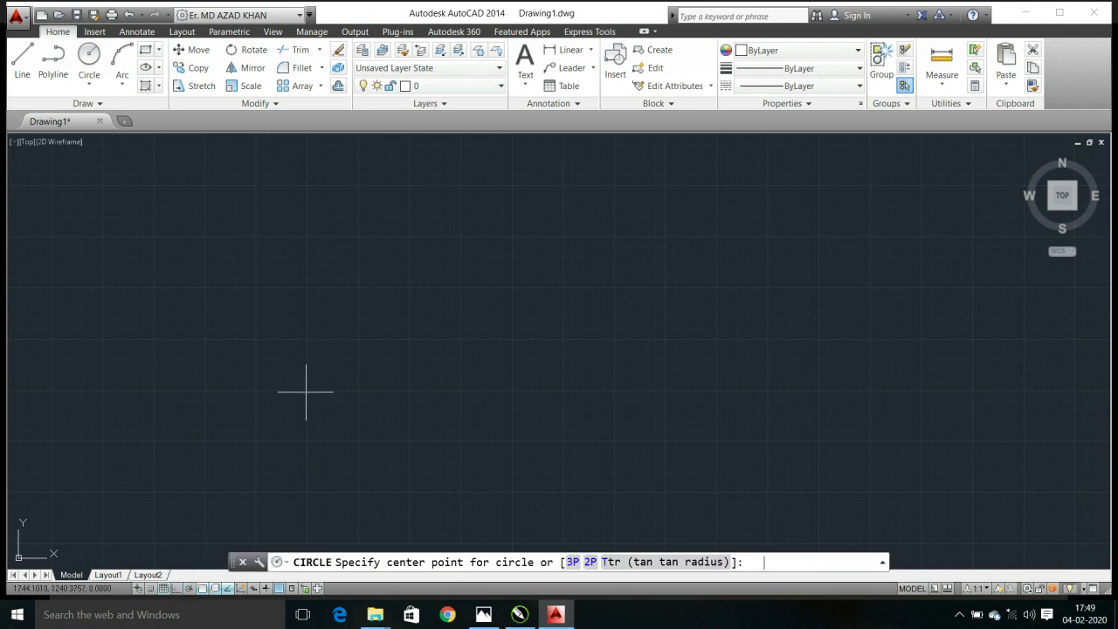
{"action": "key", "text": "Return"}
{"action": "left_click", "coordinate": [453, 290]}
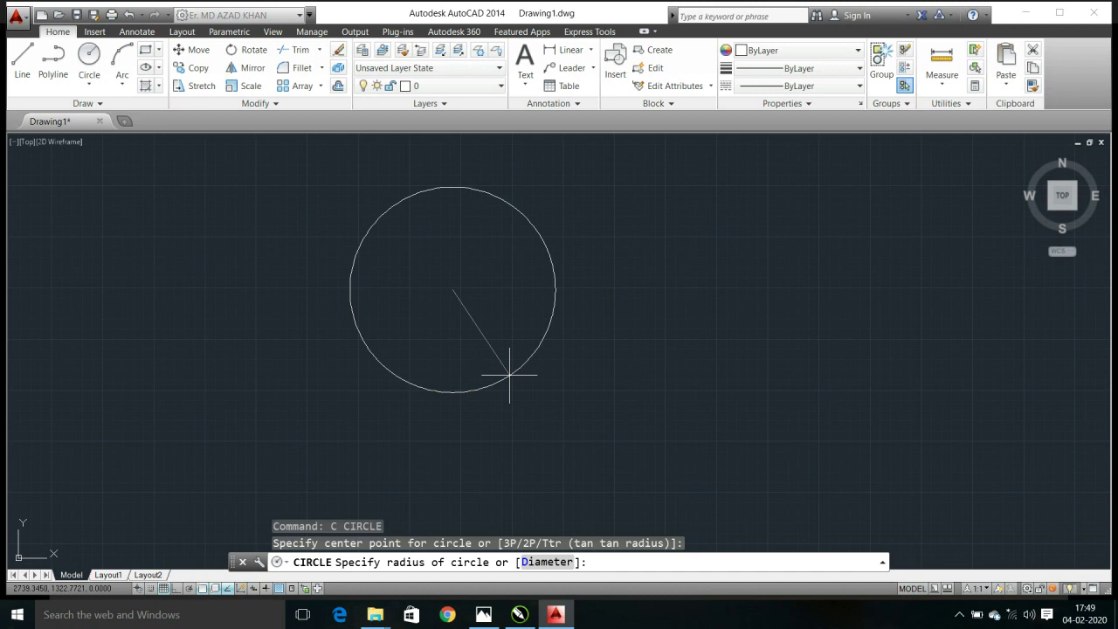
{"action": "type", "text": "90"}
{"action": "key", "text": "Return"}
{"action": "scroll", "coordinate": [407, 267], "scroll_direction": "up", "scroll_amount": 8}
{"action": "middle_click_drag", "start_coordinate": [532, 292], "coordinate": [424, 278]}
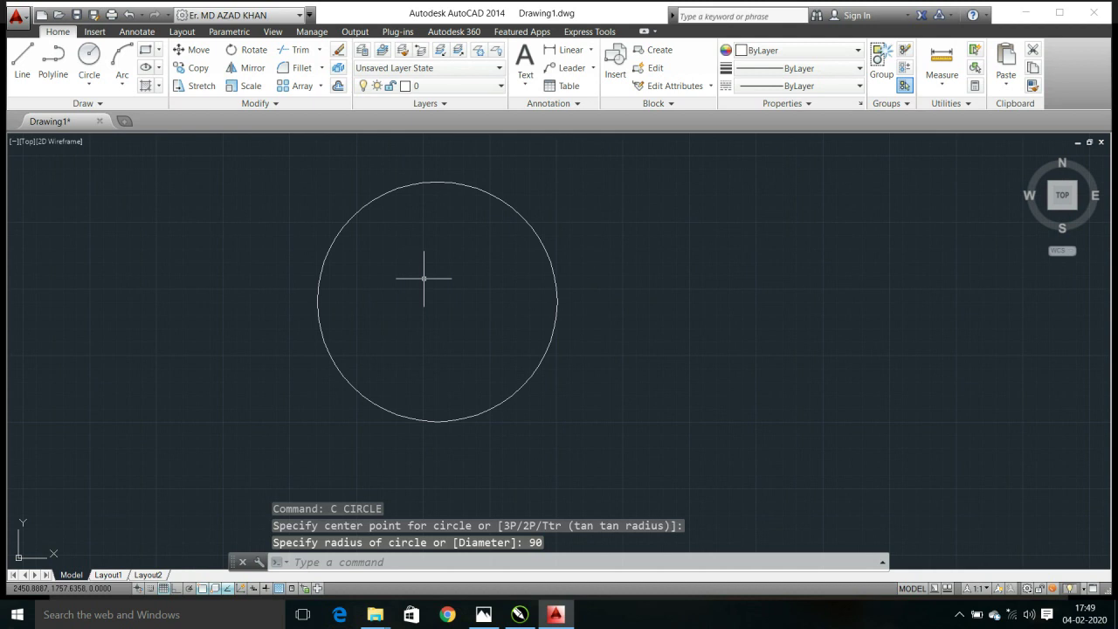
{"action": "left_click", "coordinate": [484, 614]}
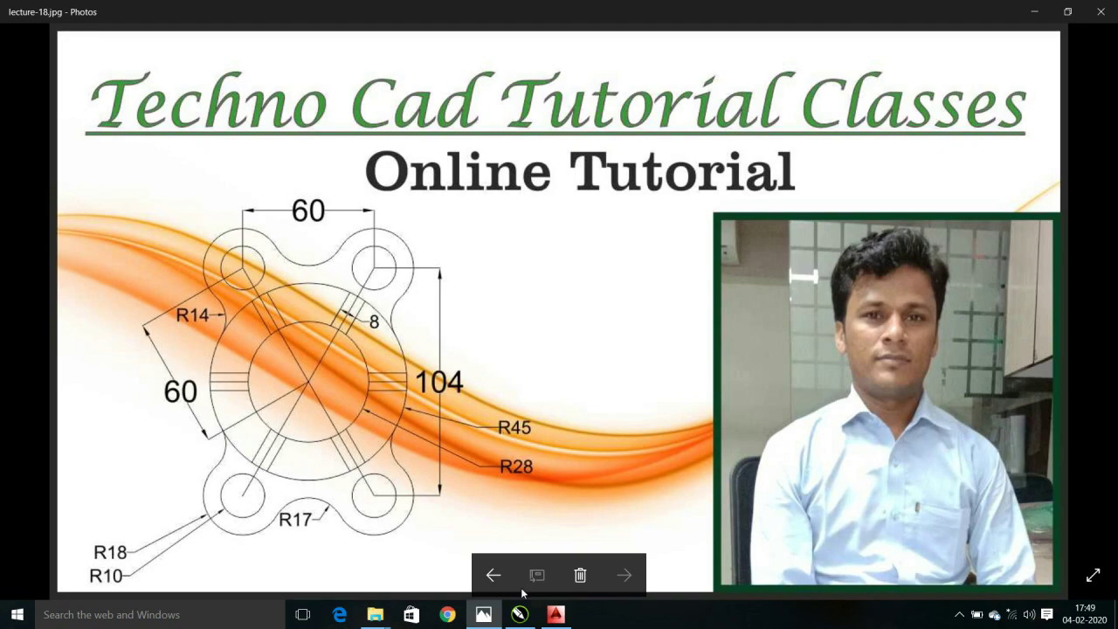
{"action": "left_click", "coordinate": [555, 614]}
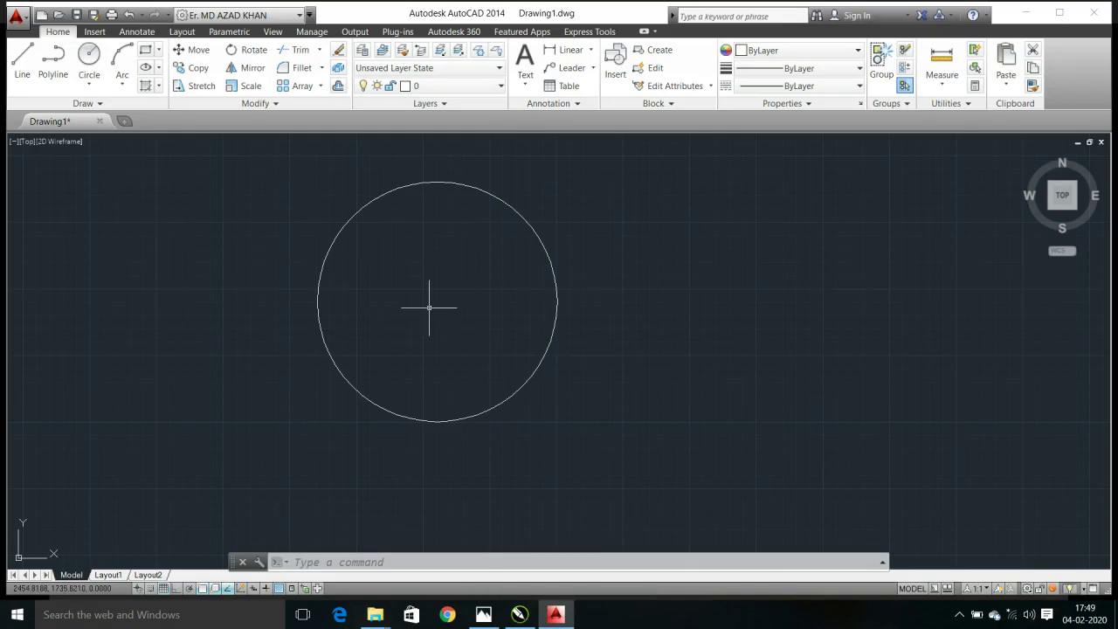
{"action": "left_click", "coordinate": [591, 50]}
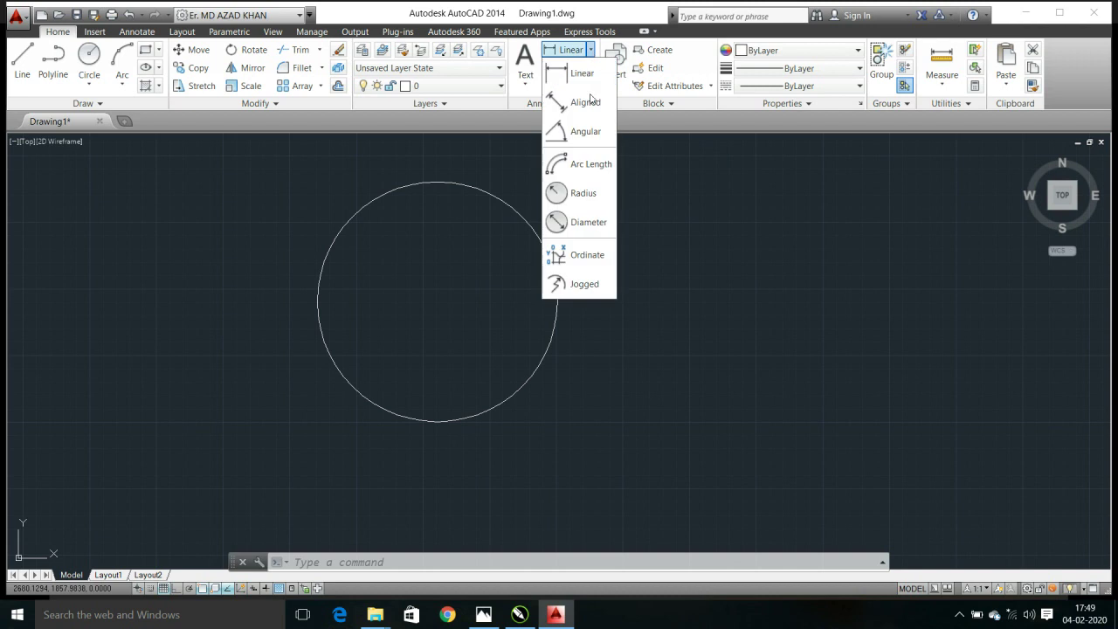
{"action": "left_click", "coordinate": [575, 197]}
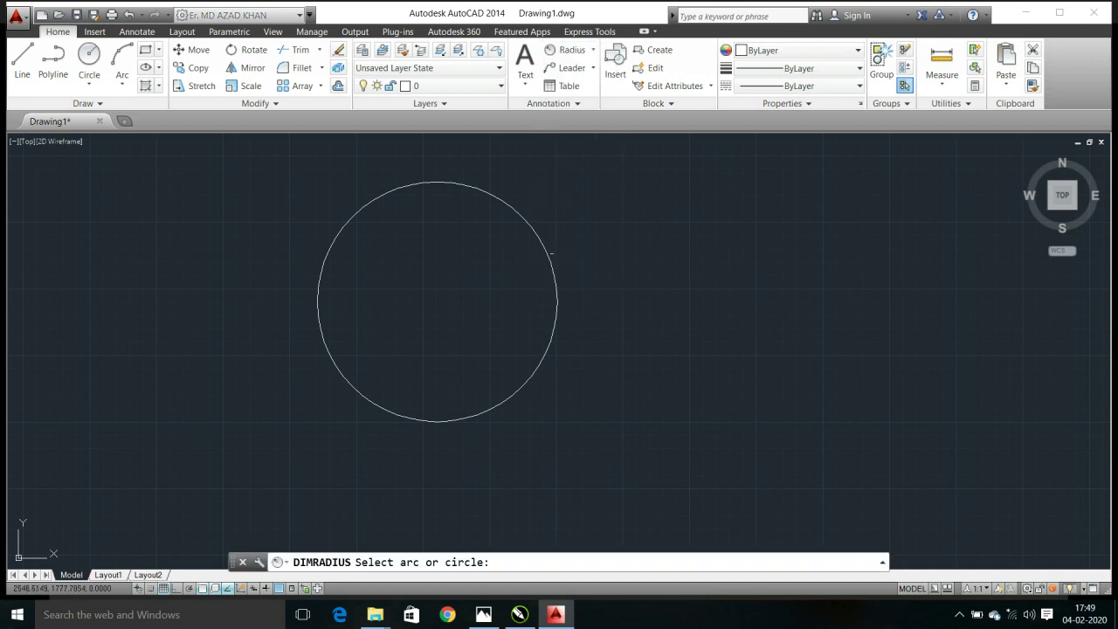
{"action": "left_click", "coordinate": [551, 254]}
{"action": "scroll", "coordinate": [578, 244], "scroll_direction": "up", "scroll_amount": 5}
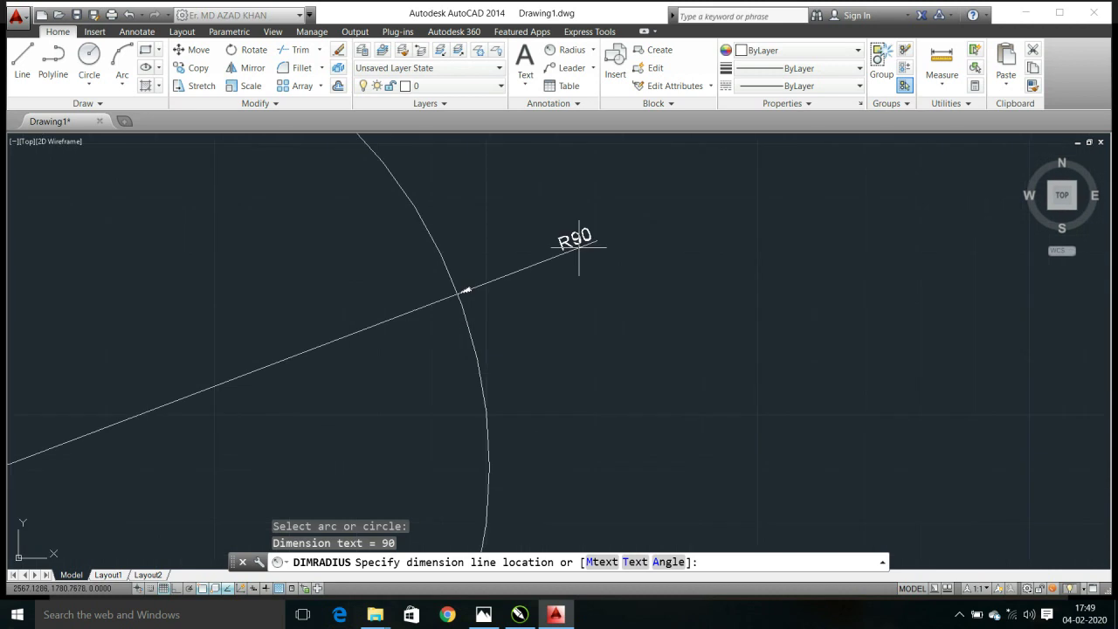
{"action": "scroll", "coordinate": [578, 246], "scroll_direction": "down", "scroll_amount": 4}
{"action": "key", "text": "Escape"}
{"action": "scroll", "coordinate": [578, 247], "scroll_direction": "down", "scroll_amount": 4}
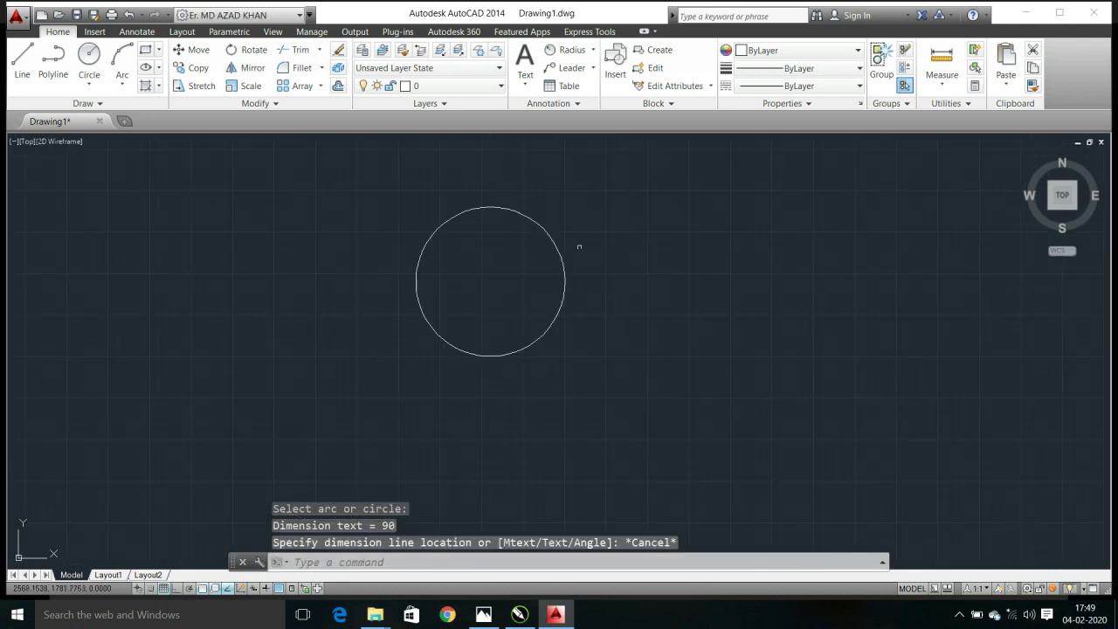
{"action": "left_click", "coordinate": [603, 195]}
{"action": "left_click", "coordinate": [392, 381]}
{"action": "key", "text": "Delete"}
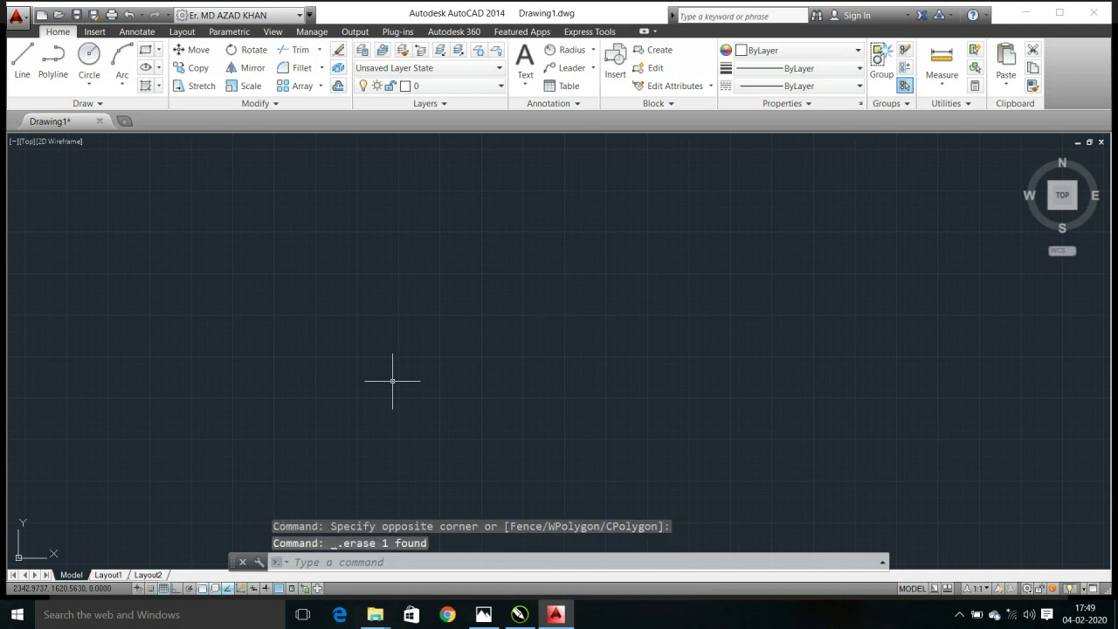
{"action": "type", "text": "c"}
Draw a radius-45 circle and centre it in the view
{"action": "key", "text": "Return"}
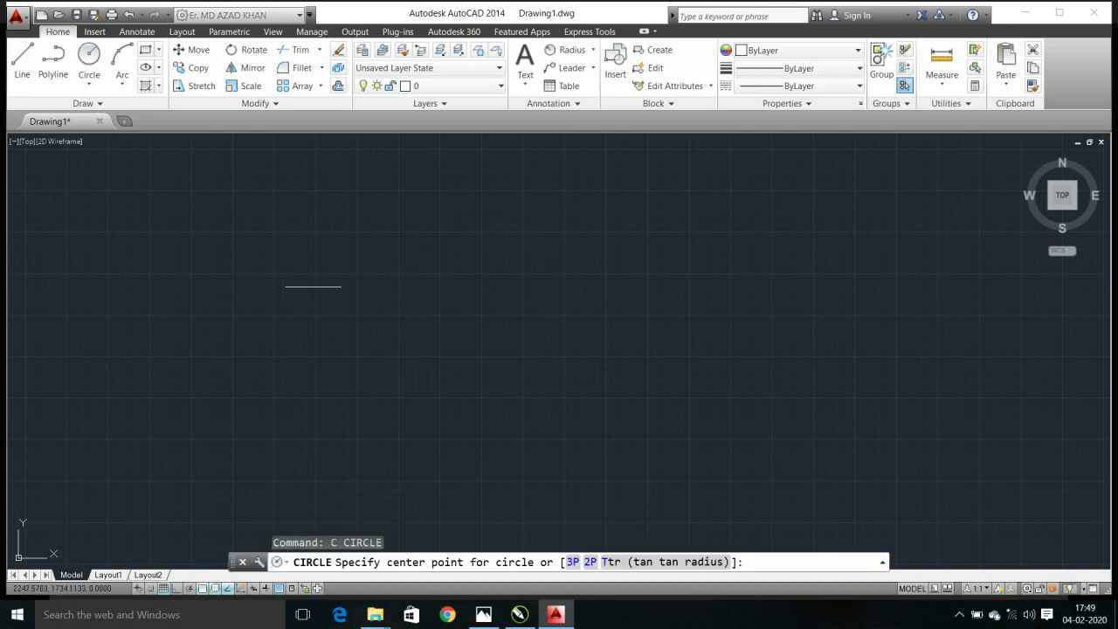
{"action": "left_click", "coordinate": [344, 281]}
{"action": "type", "text": "45"}
{"action": "key", "text": "Return"}
{"action": "scroll", "coordinate": [363, 280], "scroll_direction": "up", "scroll_amount": 4}
{"action": "middle_click_drag", "start_coordinate": [337, 277], "coordinate": [454, 315]}
Add a concentric radius-28 circle on the same centre
{"action": "key", "text": "Return"}
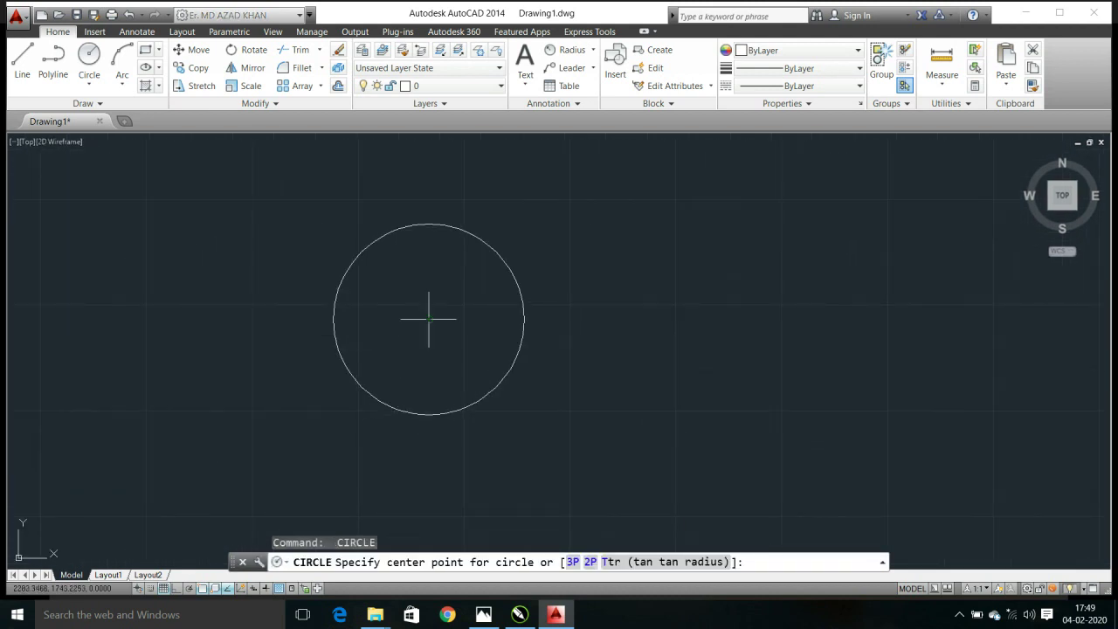
{"action": "left_click", "coordinate": [429, 321]}
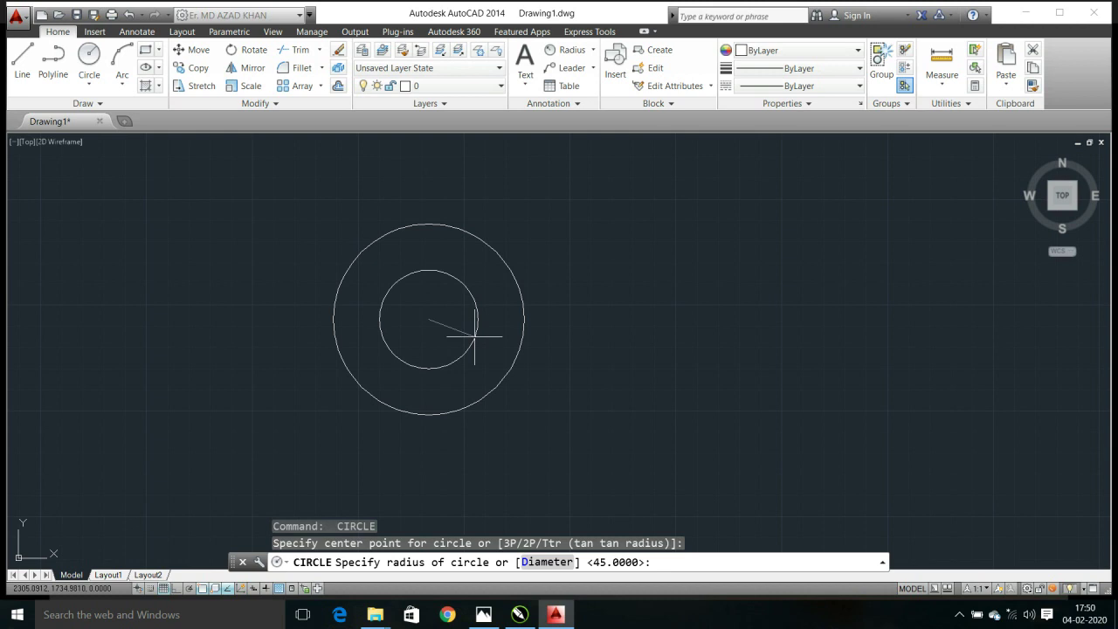
{"action": "type", "text": "28"}
{"action": "key", "text": "Return"}
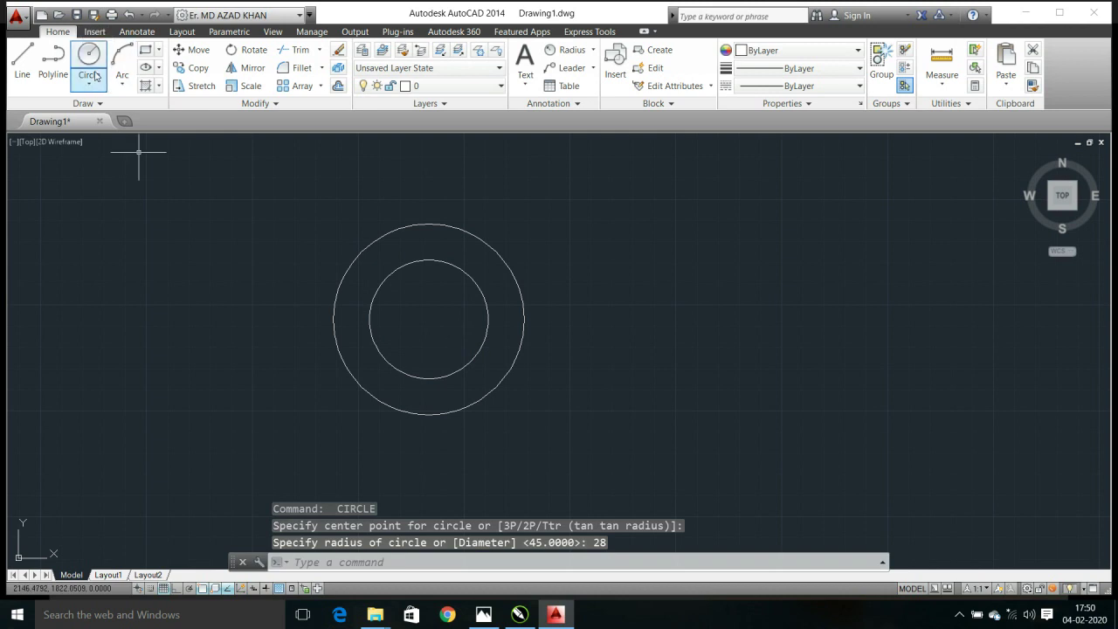
{"action": "left_click", "coordinate": [22, 63]}
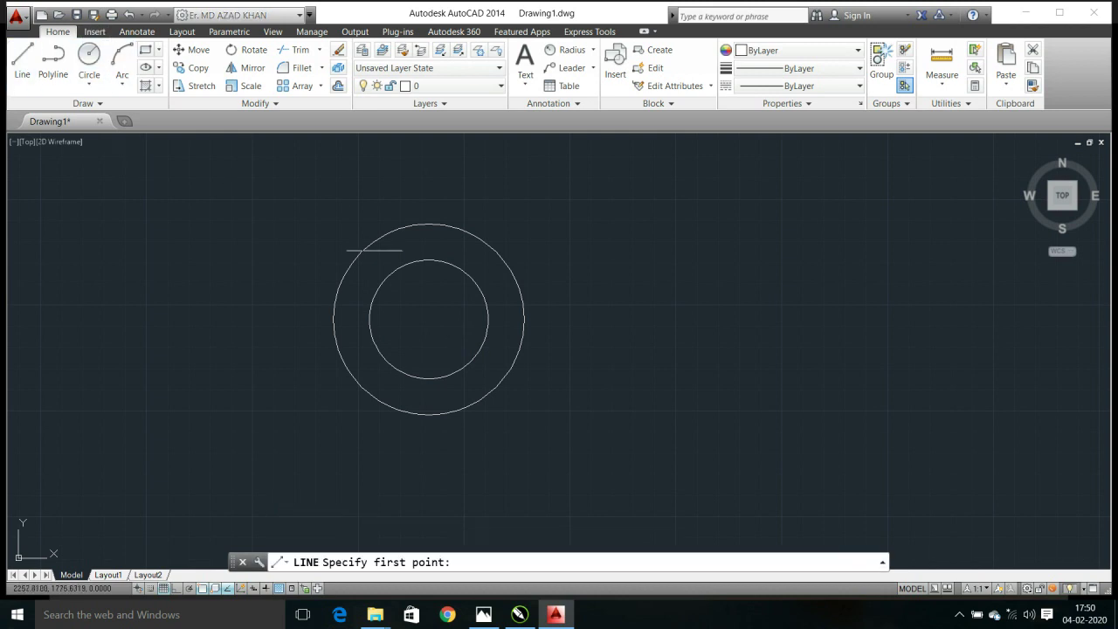
With Ortho on, draw the vertical centre line through the circles' centre
{"action": "left_click", "coordinate": [429, 319]}
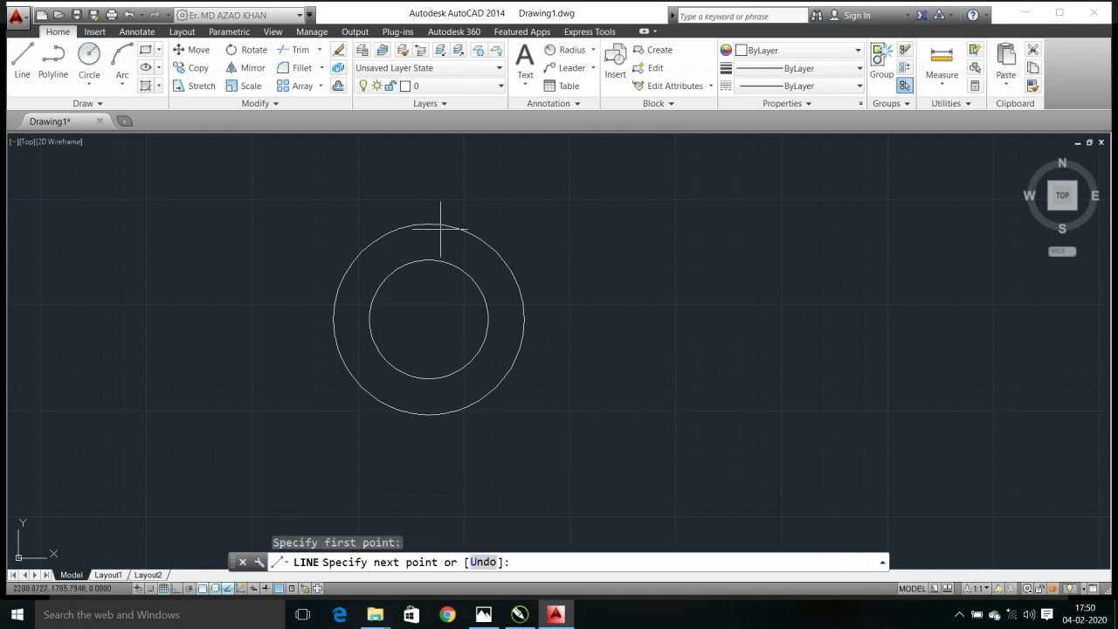
{"action": "left_click", "coordinate": [176, 588]}
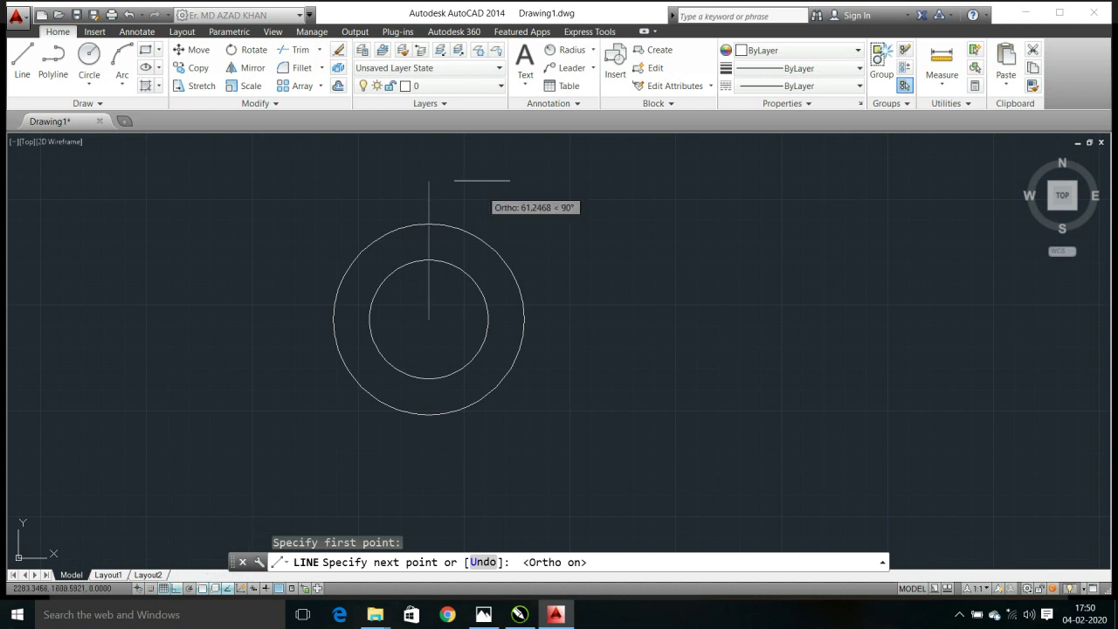
{"action": "left_click", "coordinate": [429, 156]}
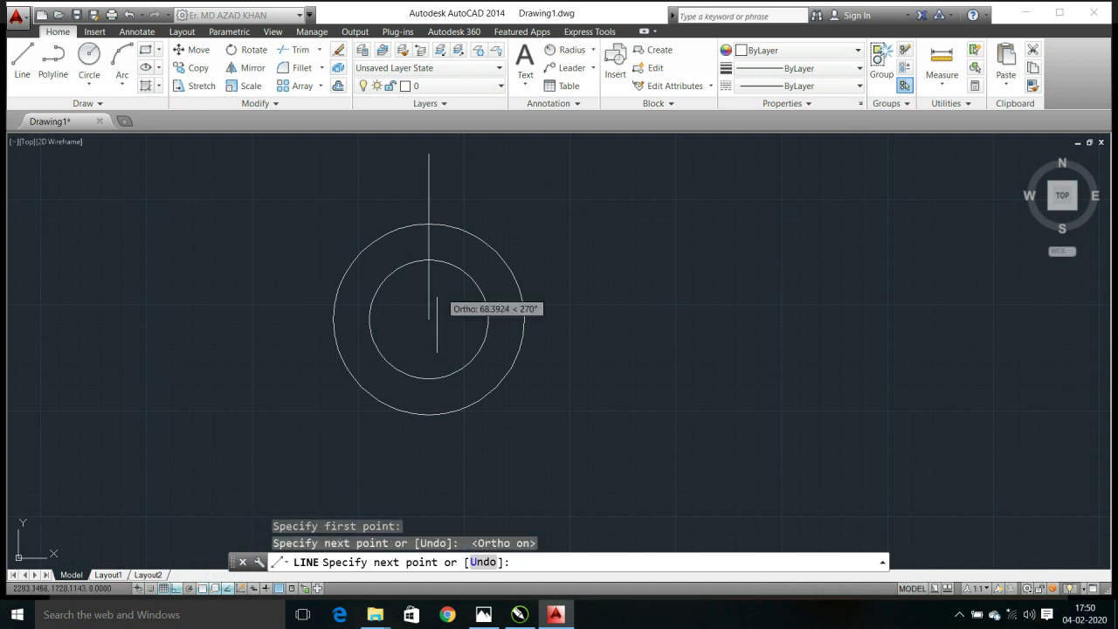
{"action": "left_click", "coordinate": [427, 490]}
{"action": "right_click", "coordinate": [448, 464]}
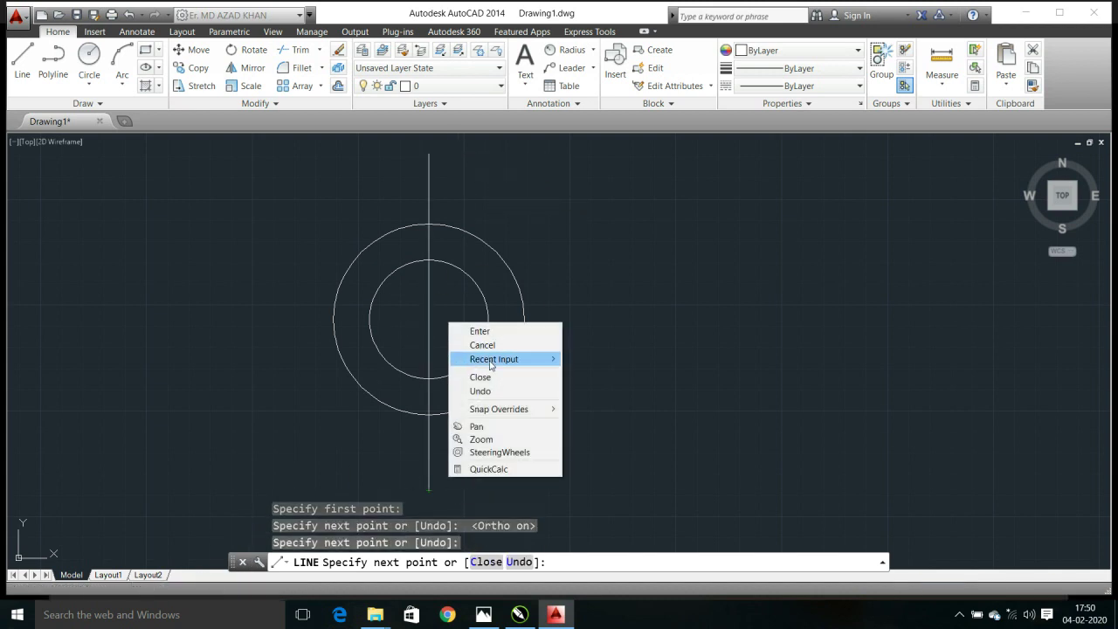
{"action": "mouse_move", "coordinate": [495, 359]}
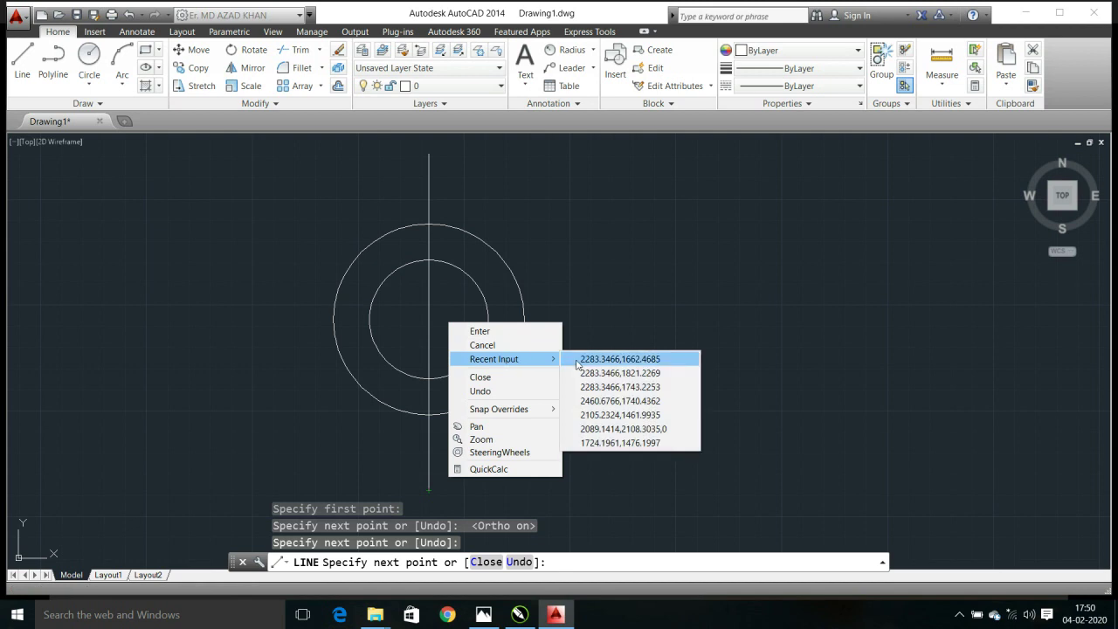
{"action": "left_click", "coordinate": [480, 331]}
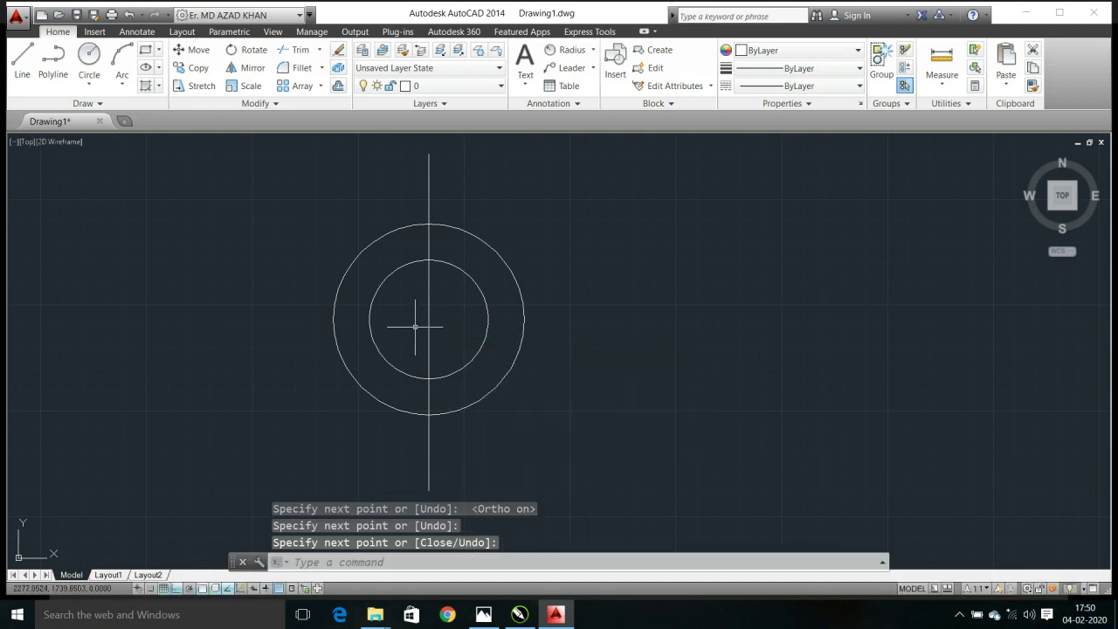
Draw the horizontal centre line from the centre out to the right
{"action": "key", "text": "Return"}
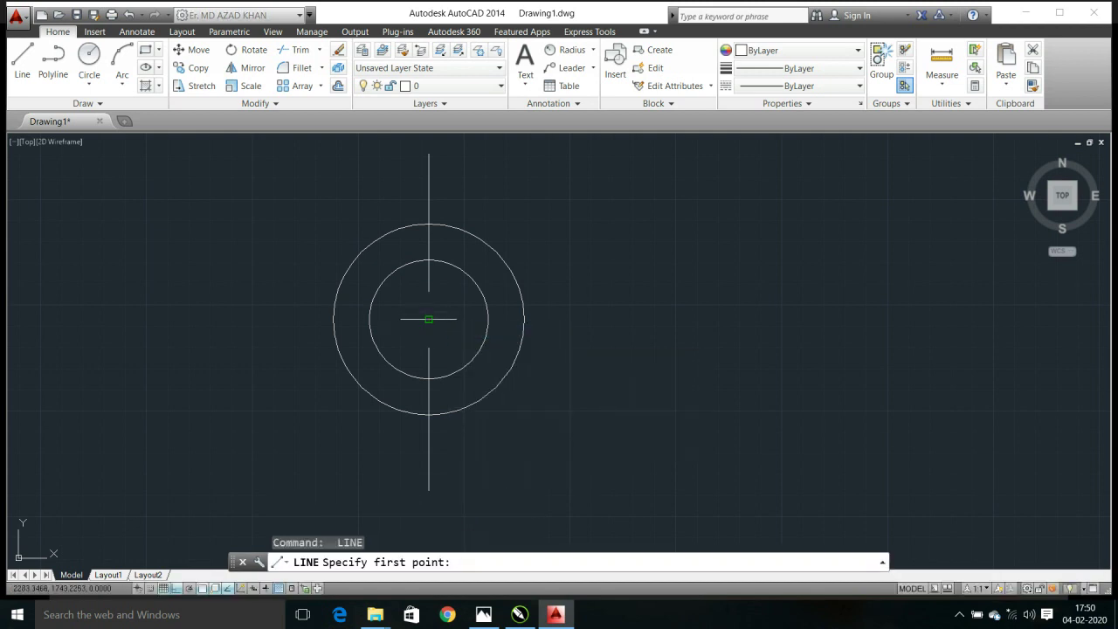
{"action": "left_click", "coordinate": [428, 319]}
{"action": "right_click", "coordinate": [778, 320]}
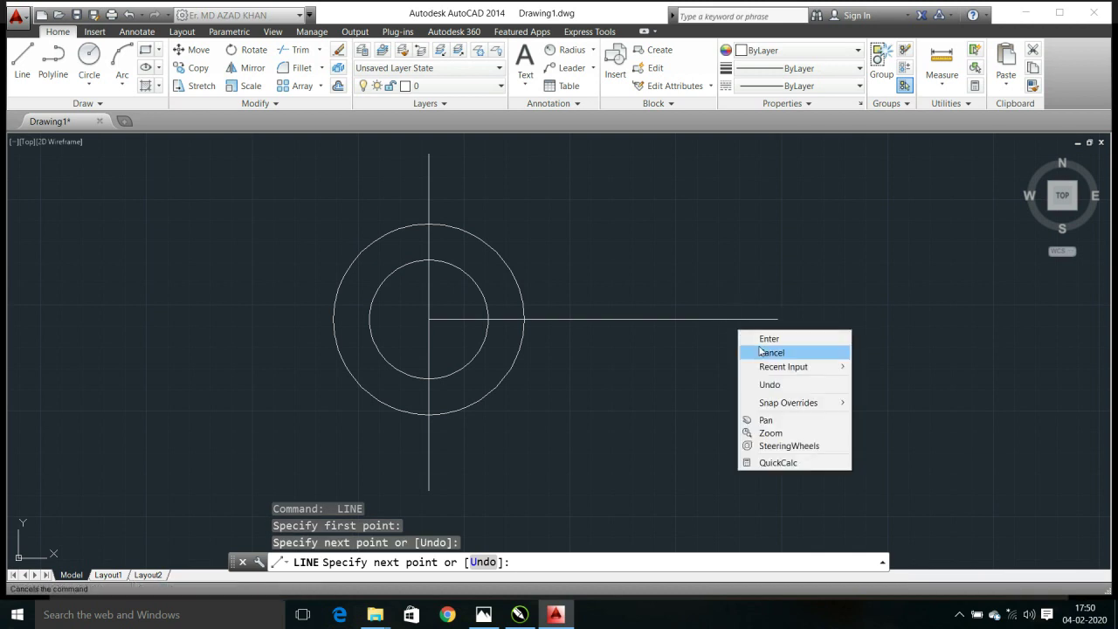
{"action": "left_click", "coordinate": [763, 338]}
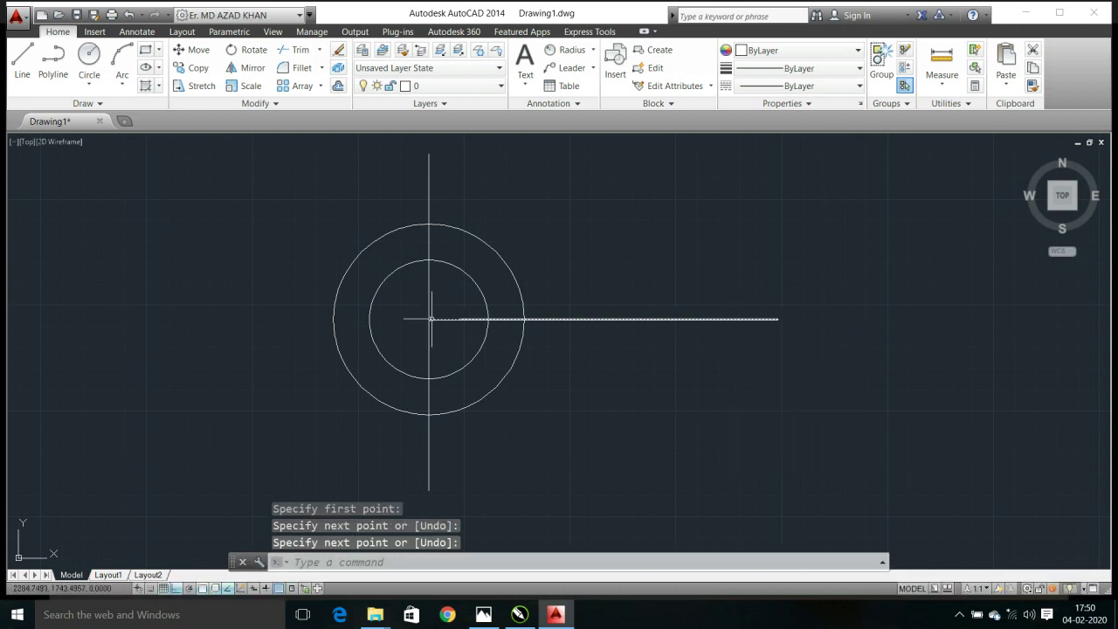
Cancel and restart a line from the circles' centre
{"action": "key", "text": "Return"}
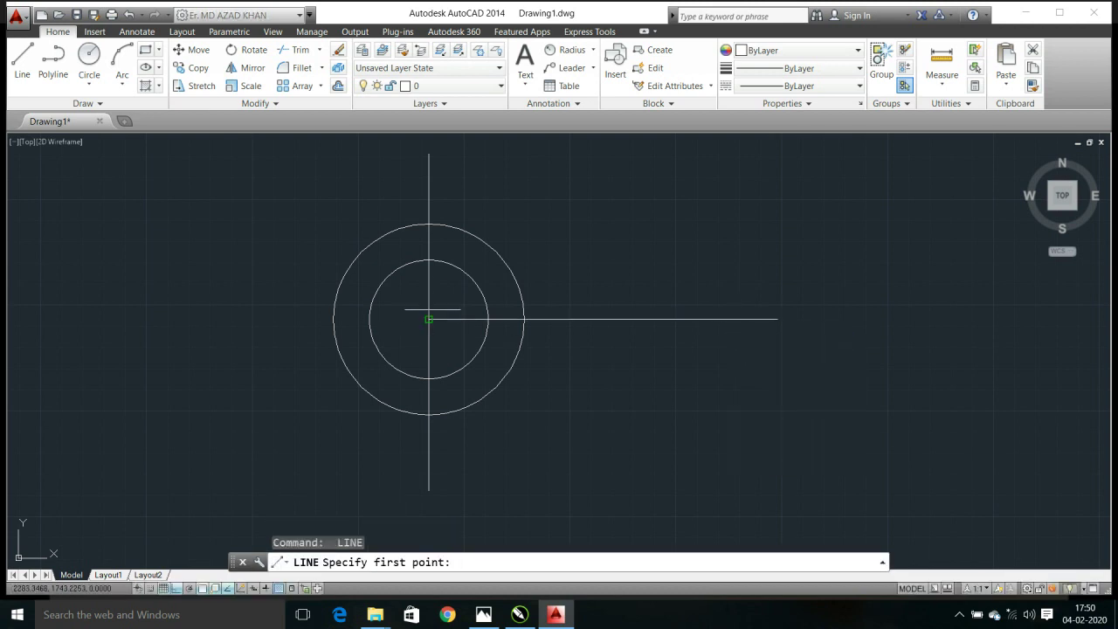
{"action": "left_click", "coordinate": [428, 319]}
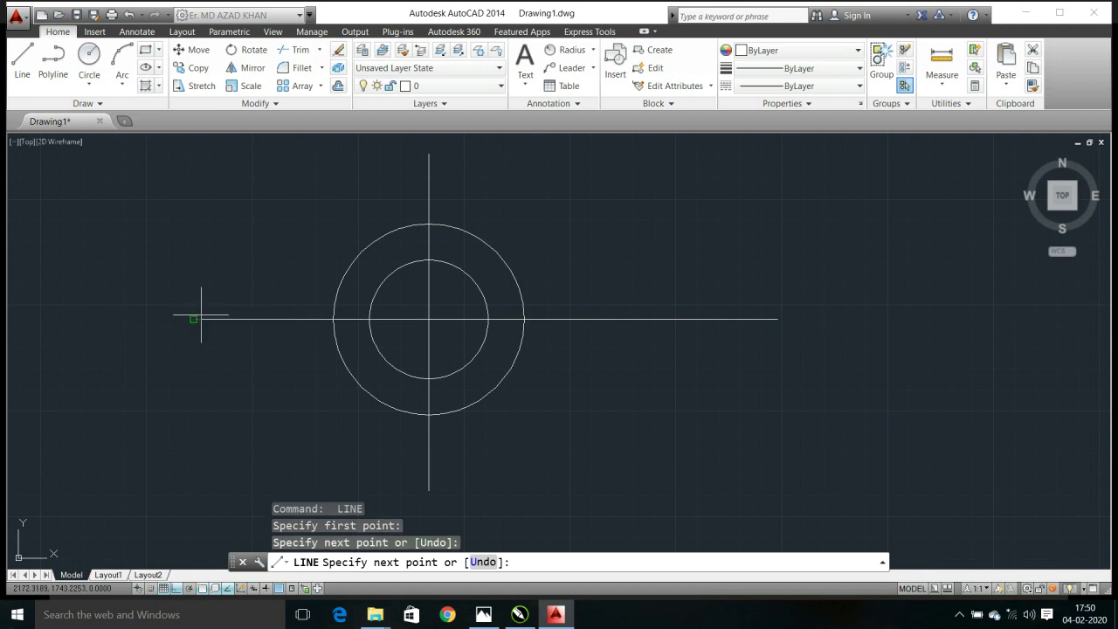
{"action": "key", "text": "Escape"}
{"action": "type", "text": "l"}
{"action": "key", "text": "Return"}
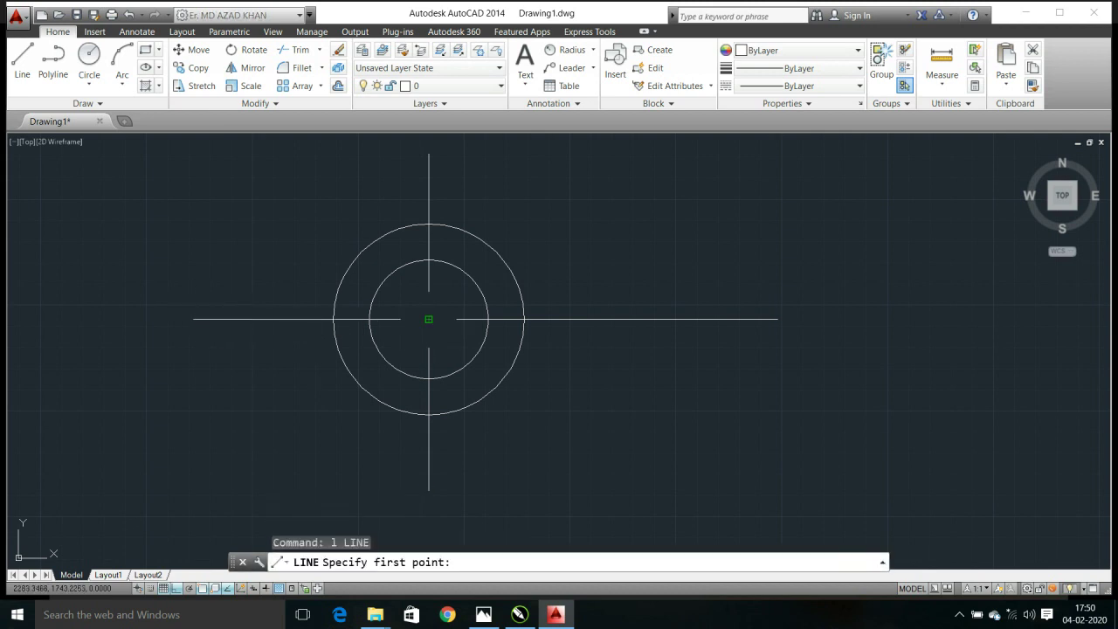
{"action": "left_click", "coordinate": [428, 319]}
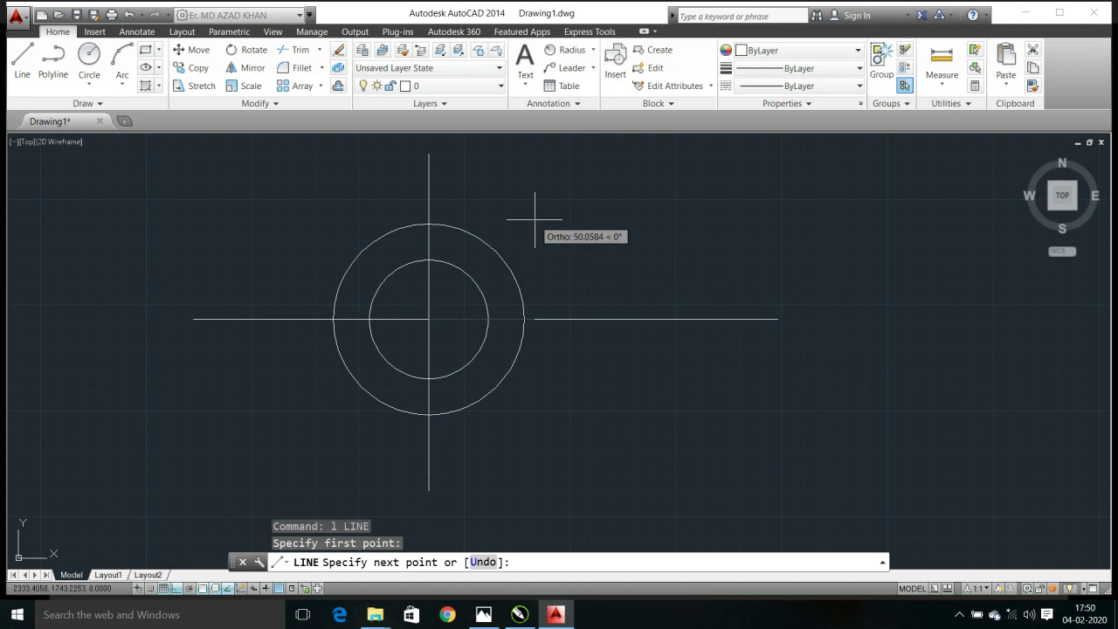
Attempt entering length 60 and angle 60 in dynamic input, then undo and cancel
{"action": "type", "text": "60"}
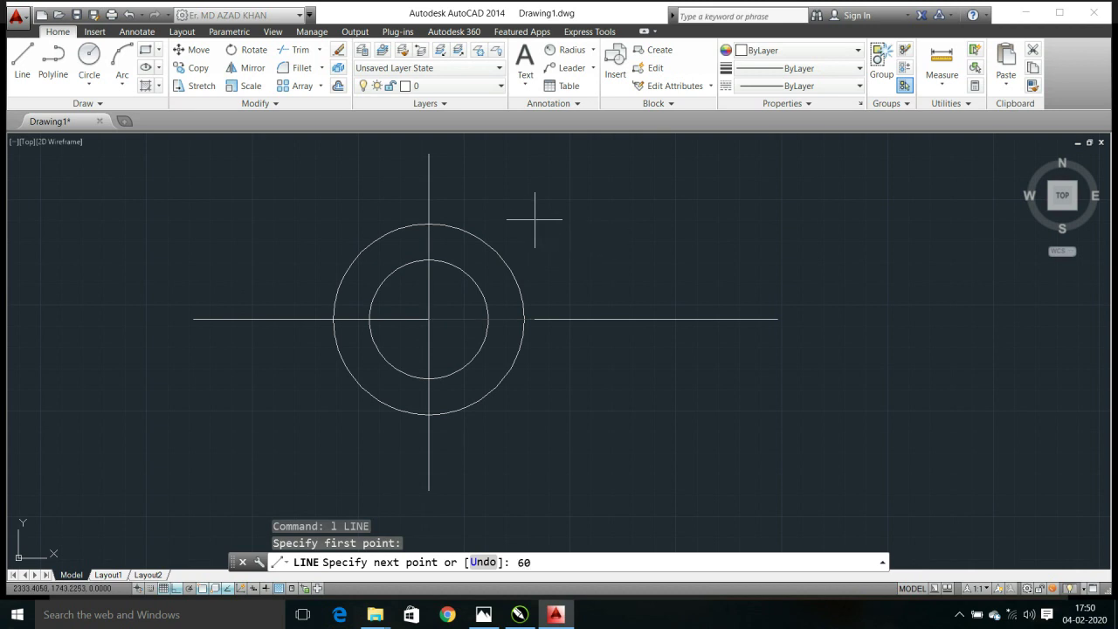
{"action": "key", "text": "Return"}
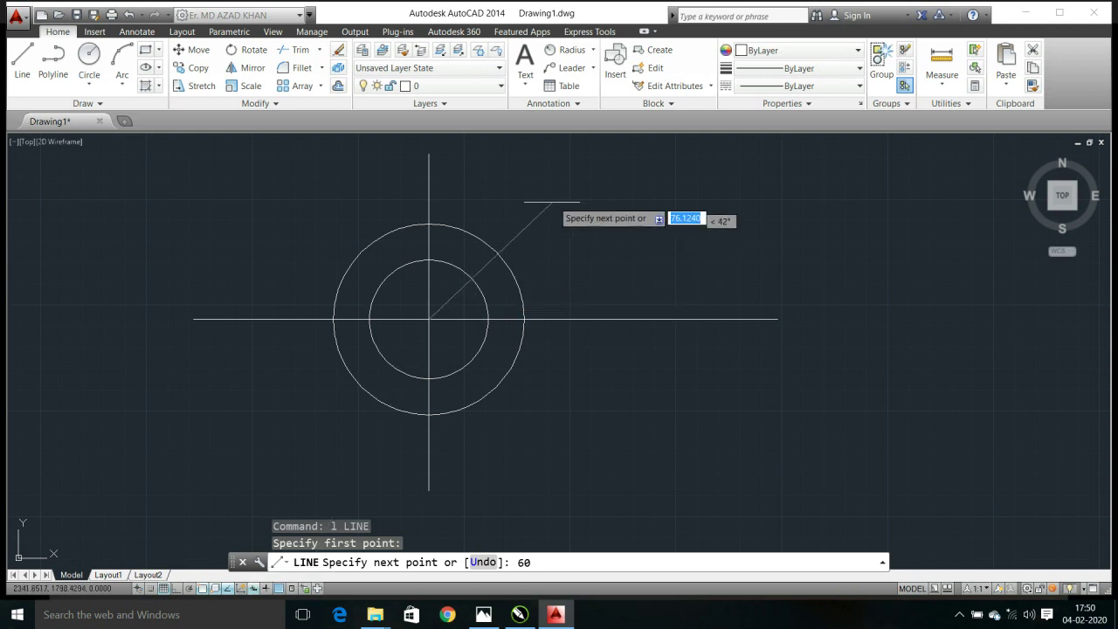
{"action": "key", "text": "Tab"}
{"action": "type", "text": "60"}
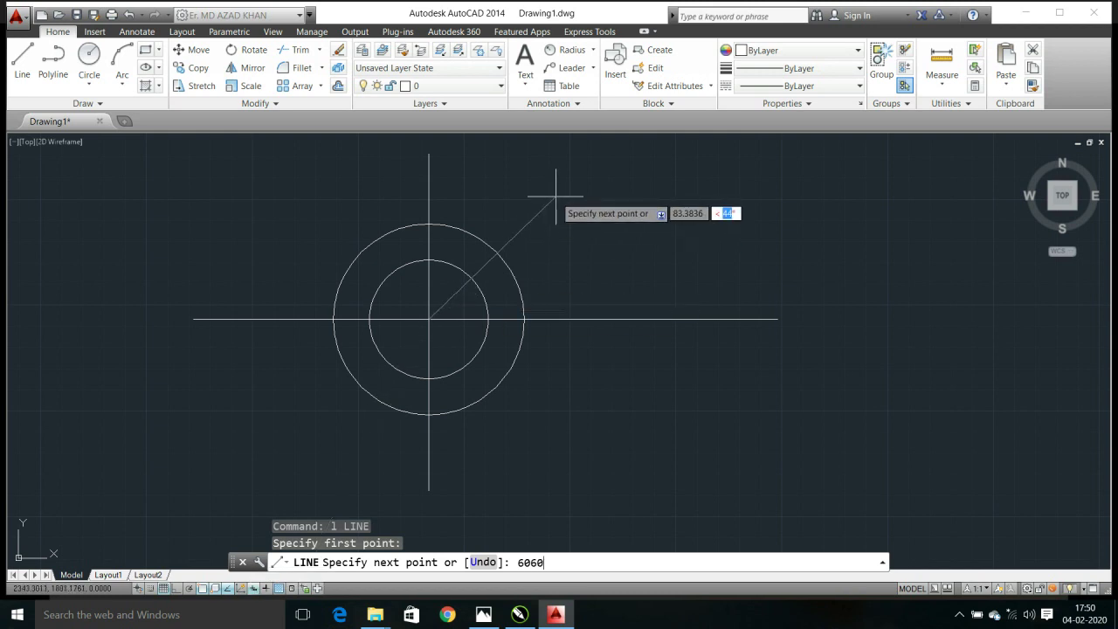
{"action": "key", "text": "Tab"}
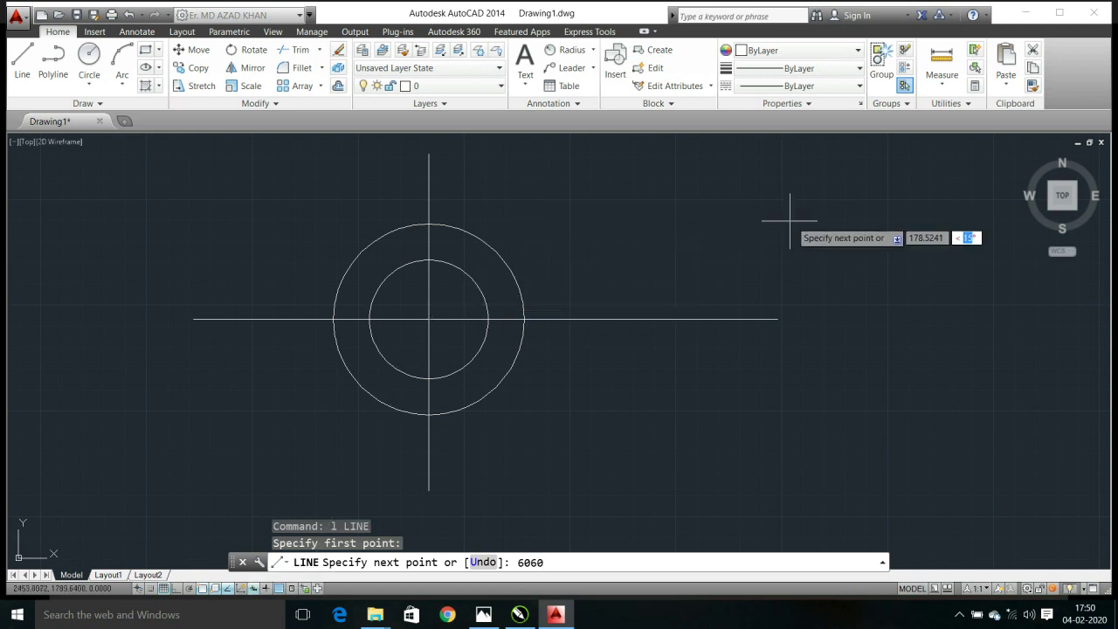
{"action": "key", "text": "Tab"}
{"action": "type", "text": "60"}
{"action": "key", "text": "Tab"}
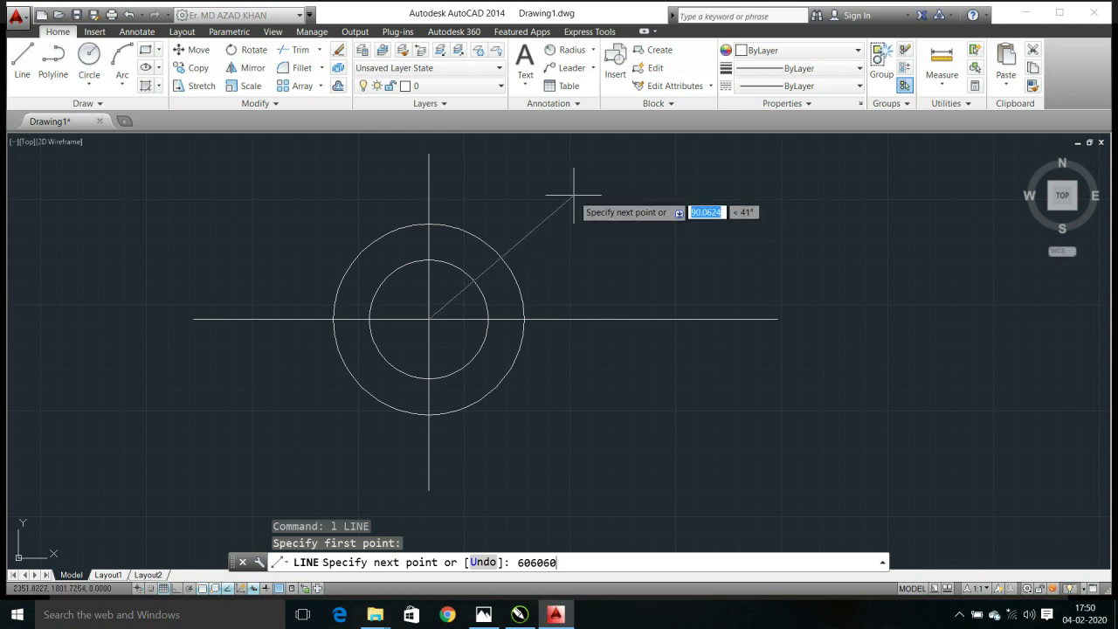
{"action": "key", "text": "BackSpace"}
{"action": "key", "text": "BackSpace"}
{"action": "key", "text": "BackSpace"}
{"action": "key", "text": "BackSpace"}
{"action": "key", "text": "BackSpace"}
{"action": "key", "text": "BackSpace"}
{"action": "type", "text": "60"}
{"action": "key", "text": "Tab"}
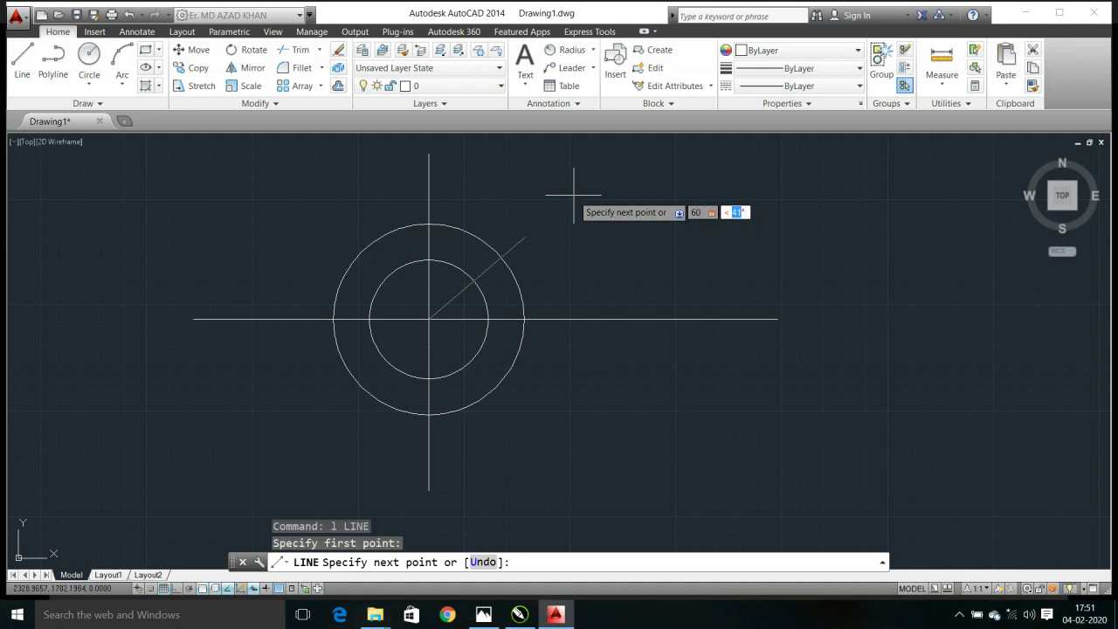
{"action": "type", "text": "60"}
{"action": "key", "text": "Tab"}
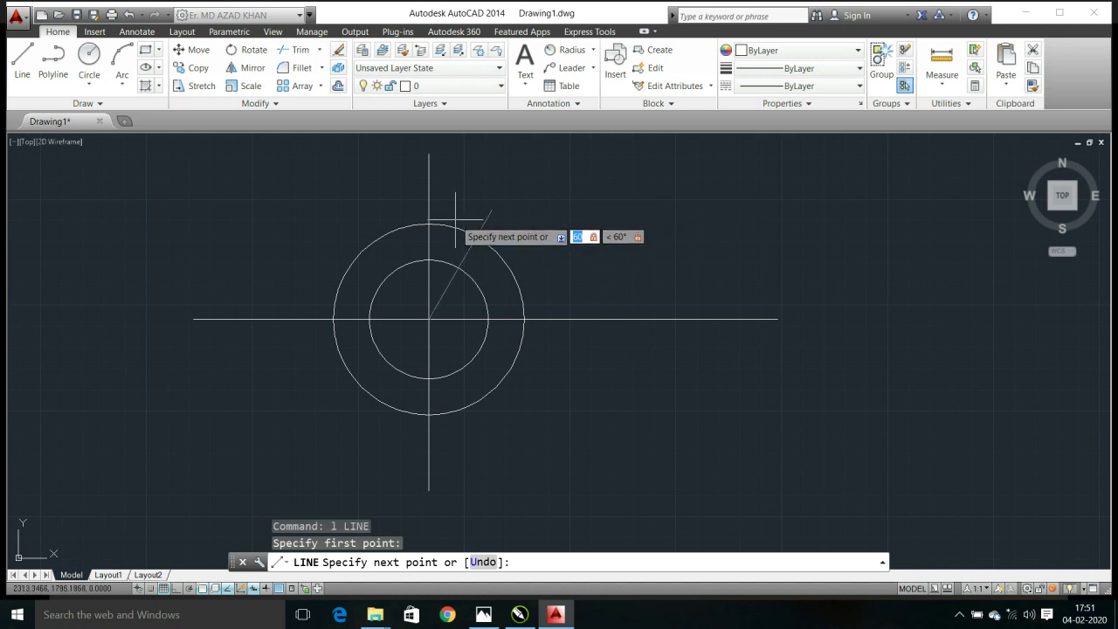
{"action": "key", "text": "ctrl+z"}
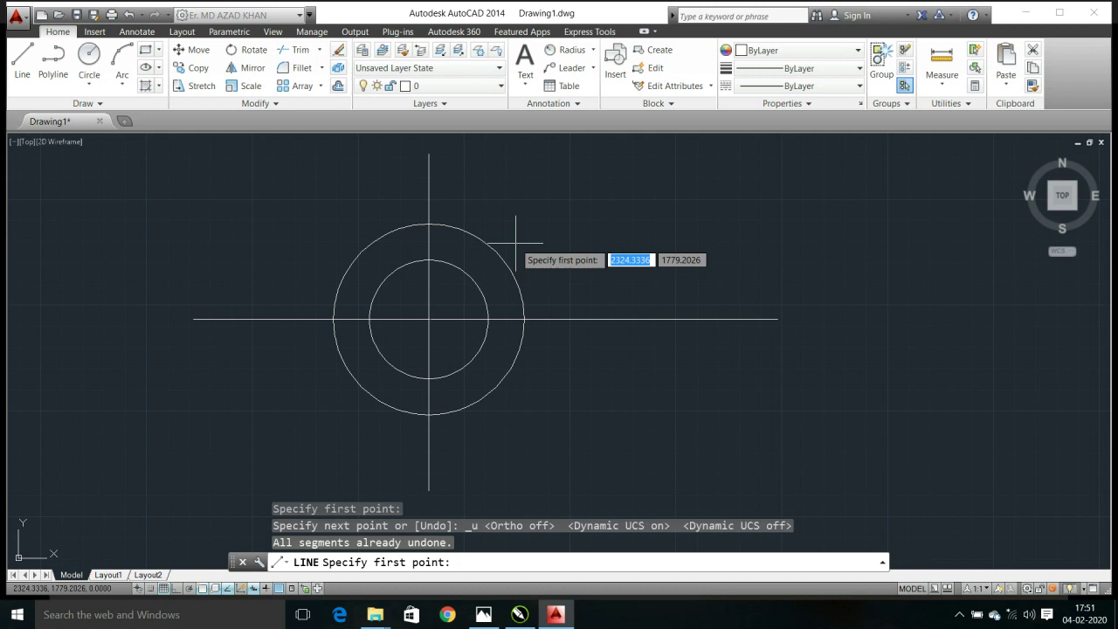
{"action": "key", "text": "BackSpace"}
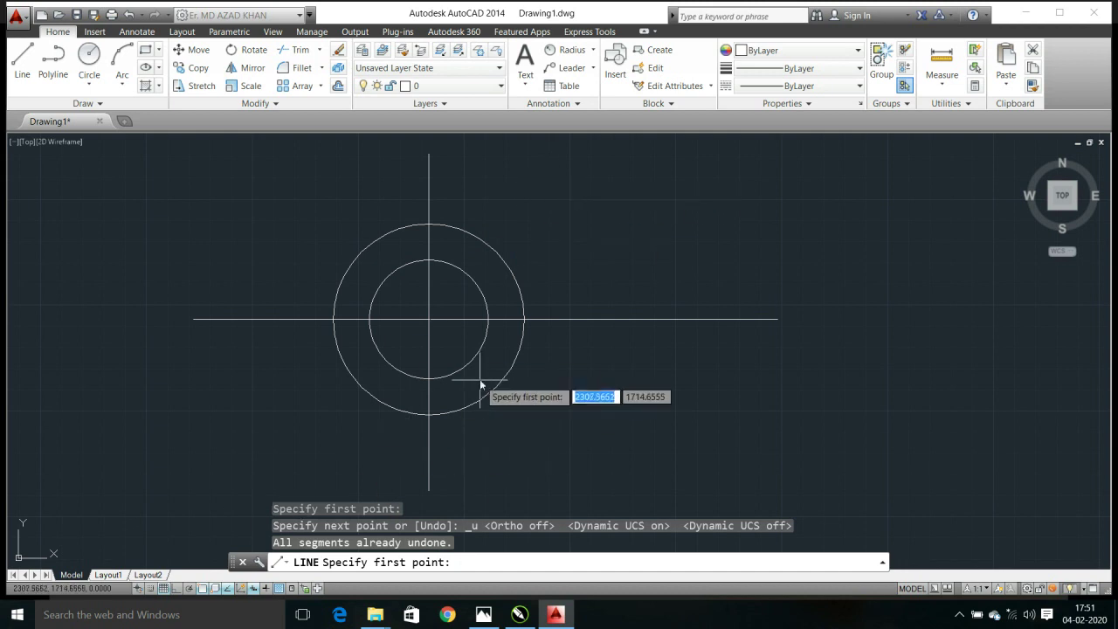
{"action": "key", "text": "Escape"}
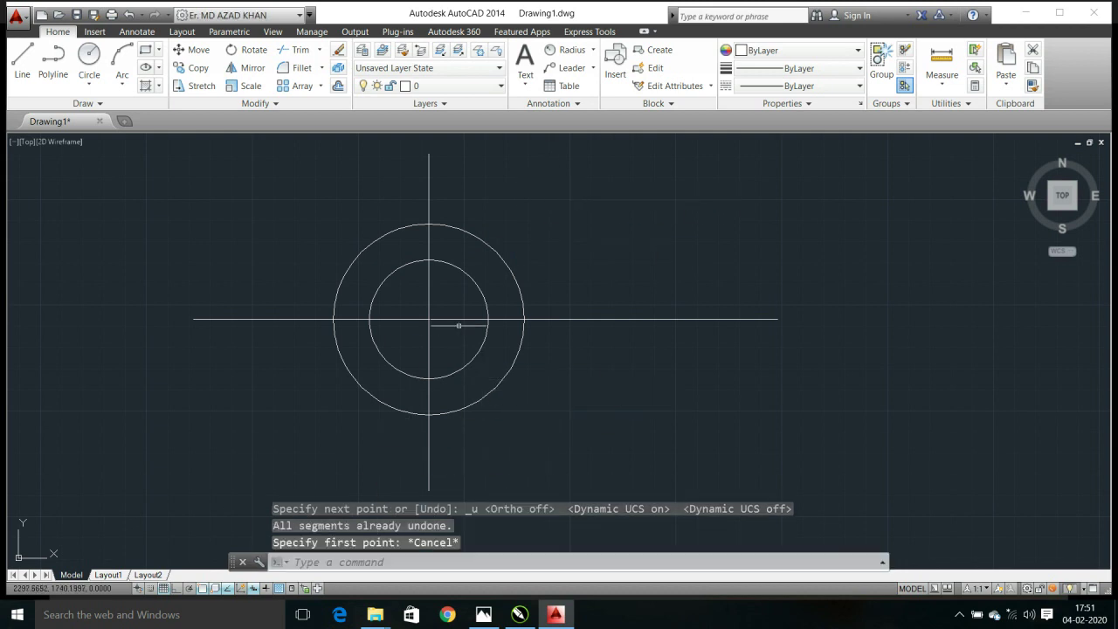
Redraw the line from the circles' centre at 60° with length 60
{"action": "type", "text": "l"}
{"action": "key", "text": "Return"}
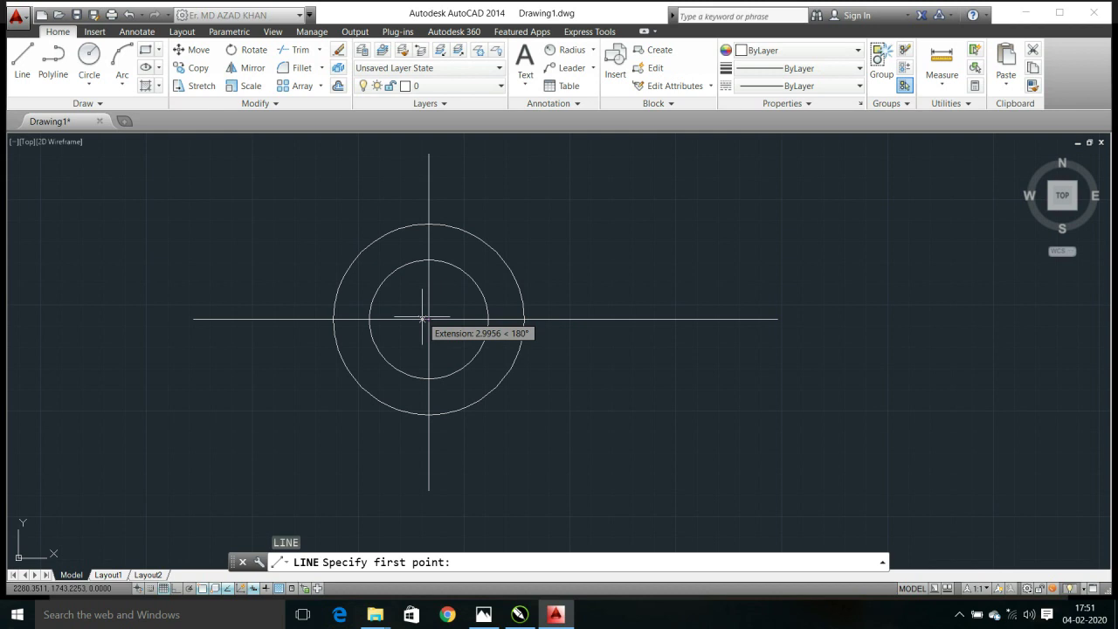
{"action": "left_click", "coordinate": [428, 319]}
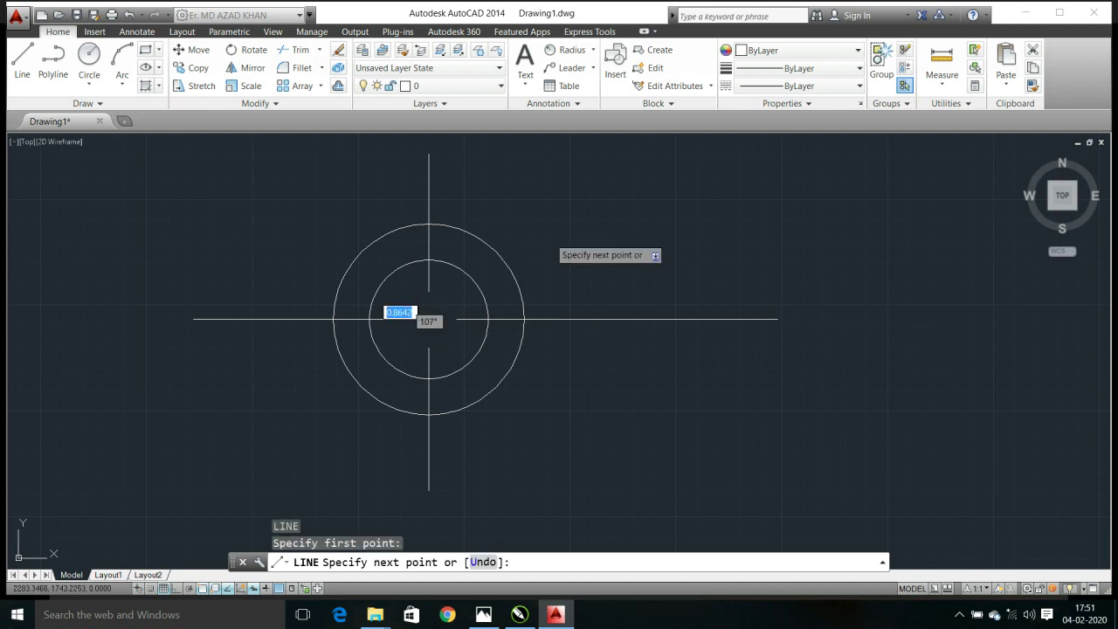
{"action": "key", "text": "Tab"}
{"action": "type", "text": "6"}
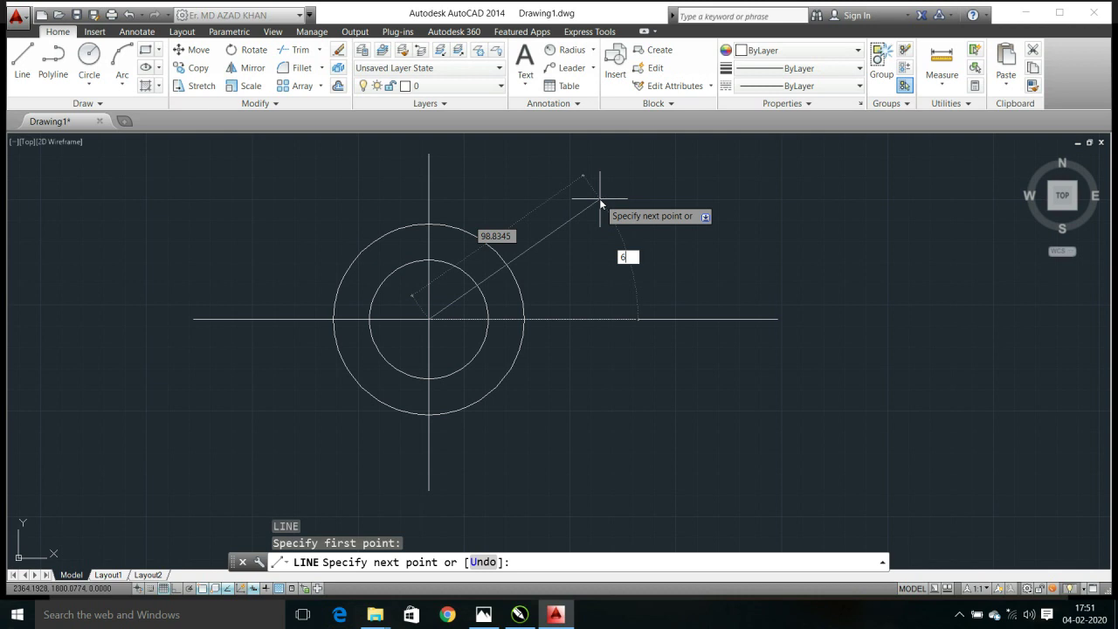
{"action": "key", "text": "Tab"}
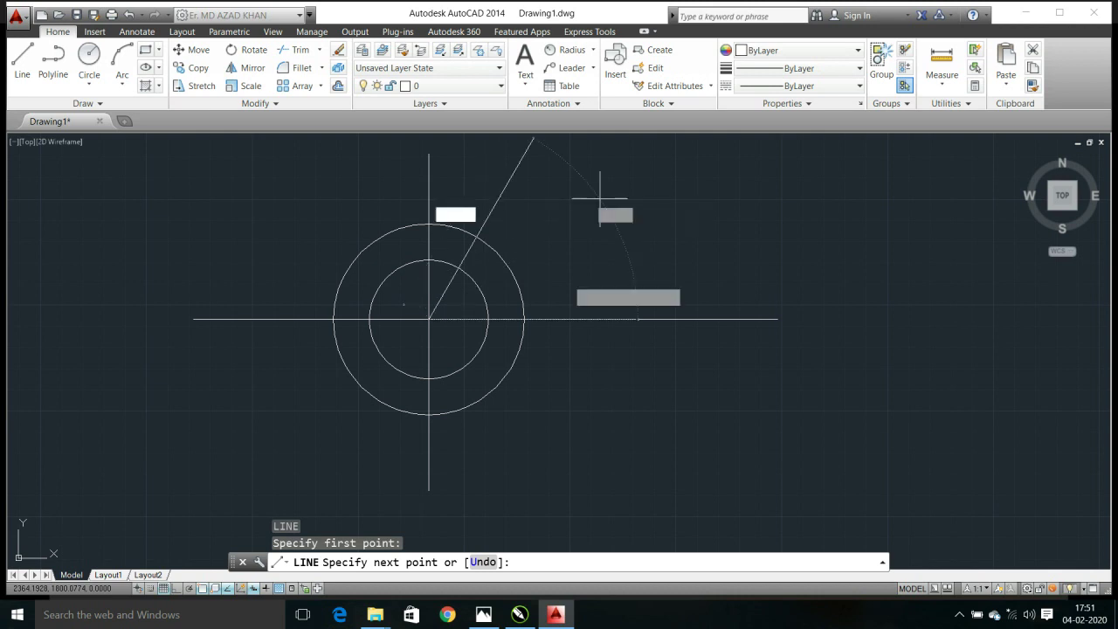
{"action": "middle_click_drag", "start_coordinate": [527, 300], "coordinate": [502, 404]}
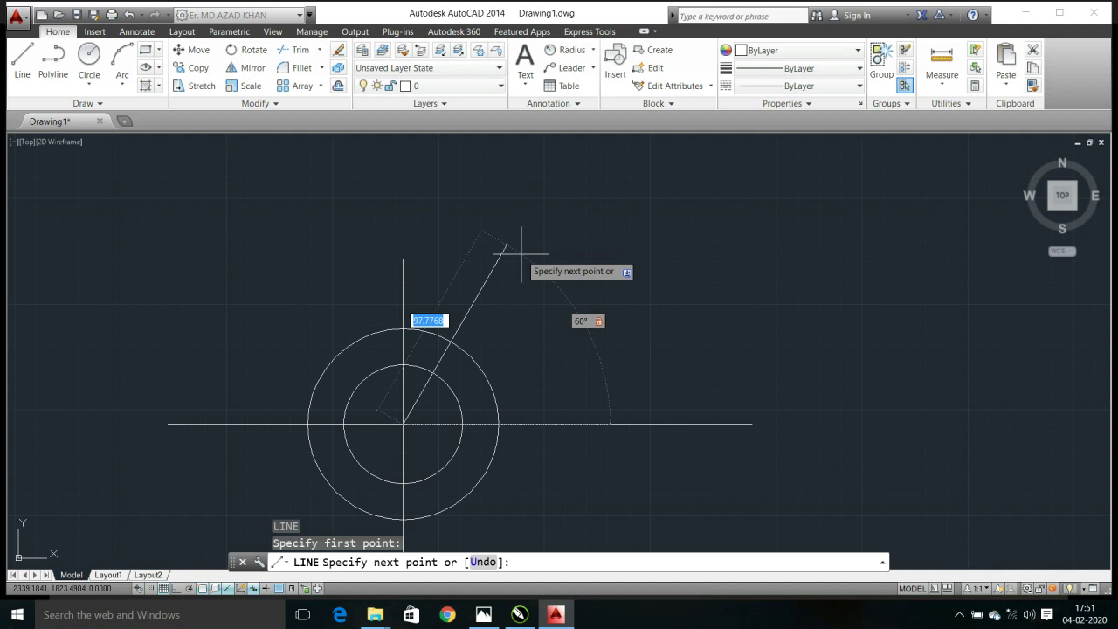
{"action": "type", "text": "60"}
{"action": "key", "text": "Return"}
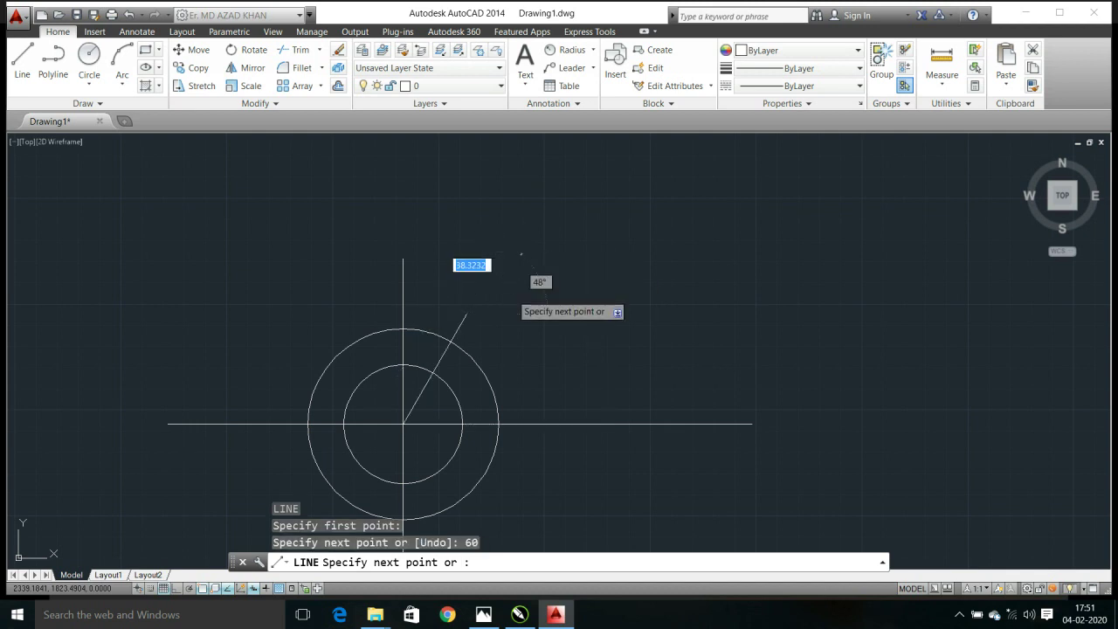
{"action": "key", "text": "Return"}
{"action": "scroll", "coordinate": [448, 347], "scroll_direction": "up", "scroll_amount": 4}
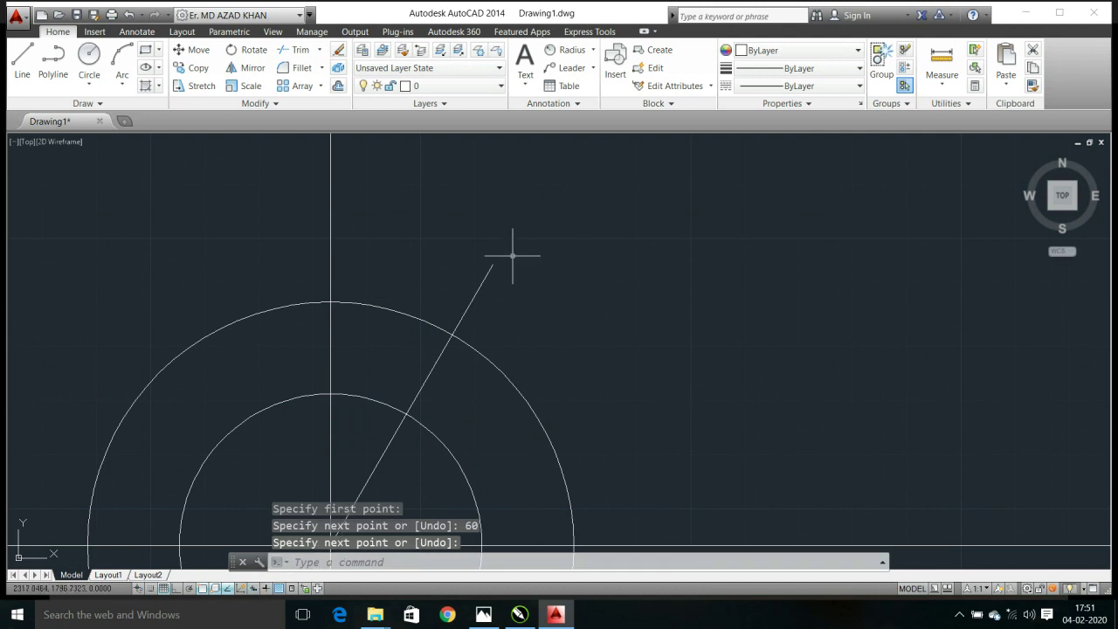
{"action": "type", "text": "c"}
{"action": "key", "text": "Return"}
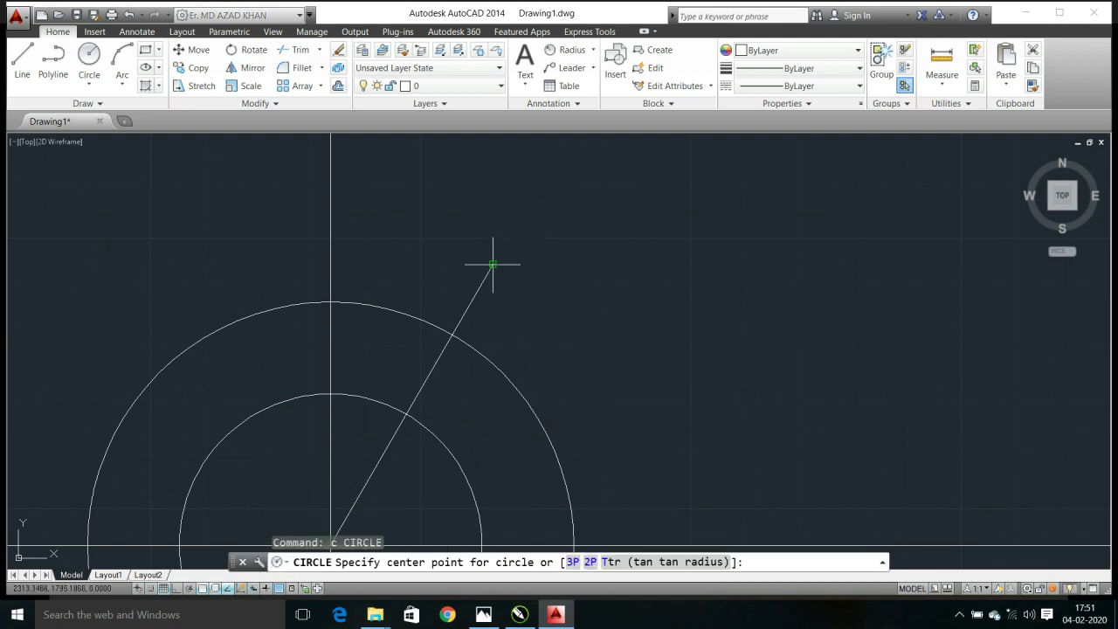
Draw a radius-9 circle at the 60° line's outer end, checking the reference image
{"action": "left_click", "coordinate": [493, 264]}
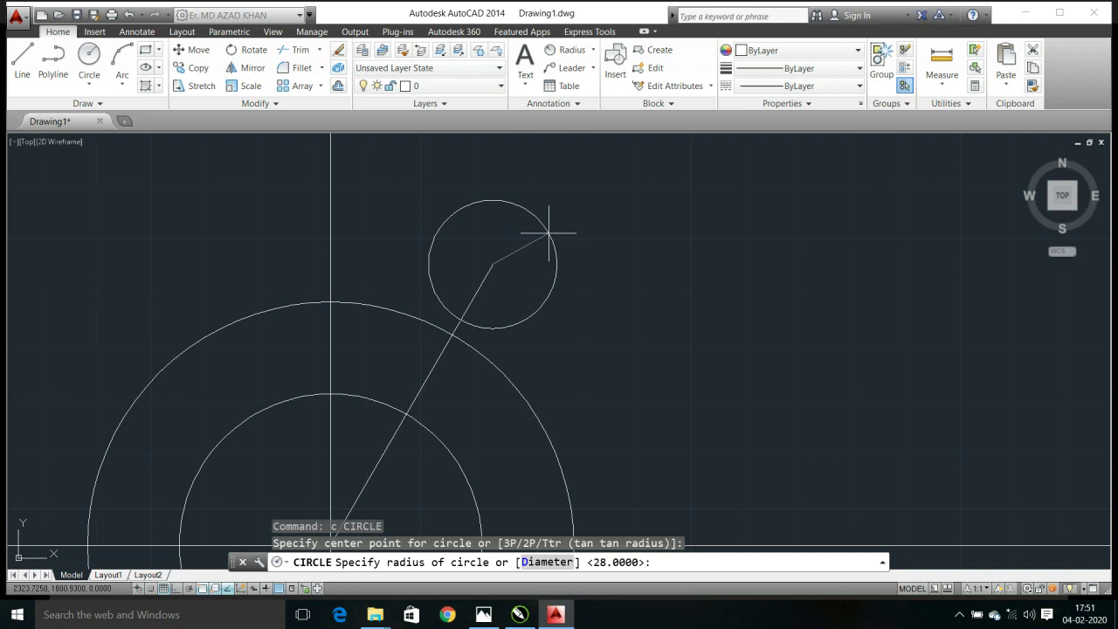
{"action": "left_click", "coordinate": [487, 615]}
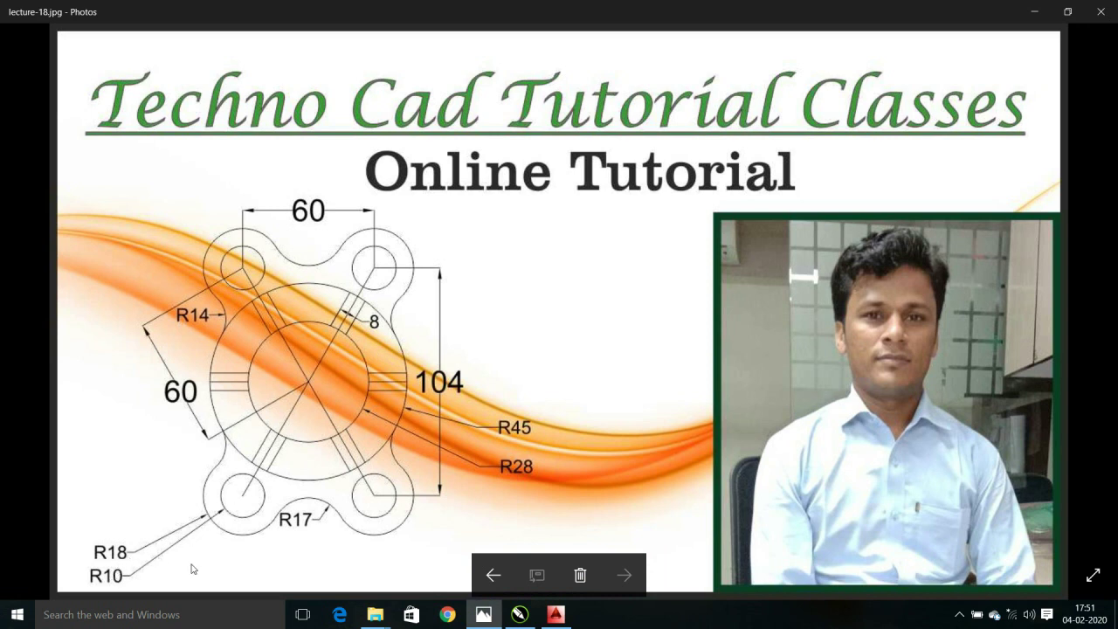
{"action": "left_click", "coordinate": [556, 615]}
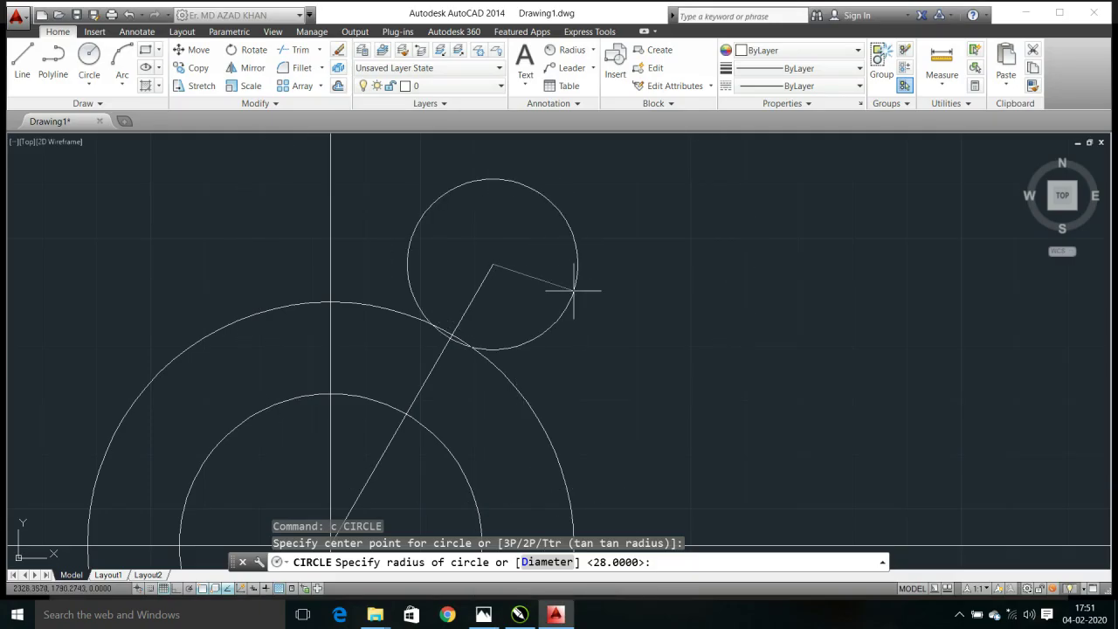
{"action": "type", "text": "9"}
{"action": "key", "text": "Return"}
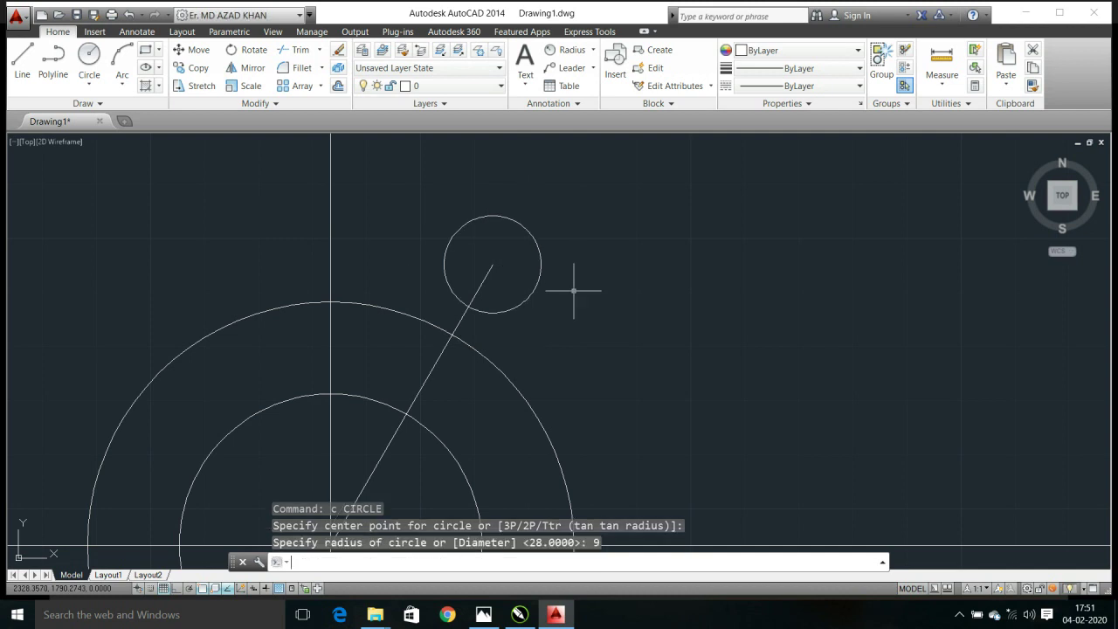
{"action": "left_click", "coordinate": [483, 615]}
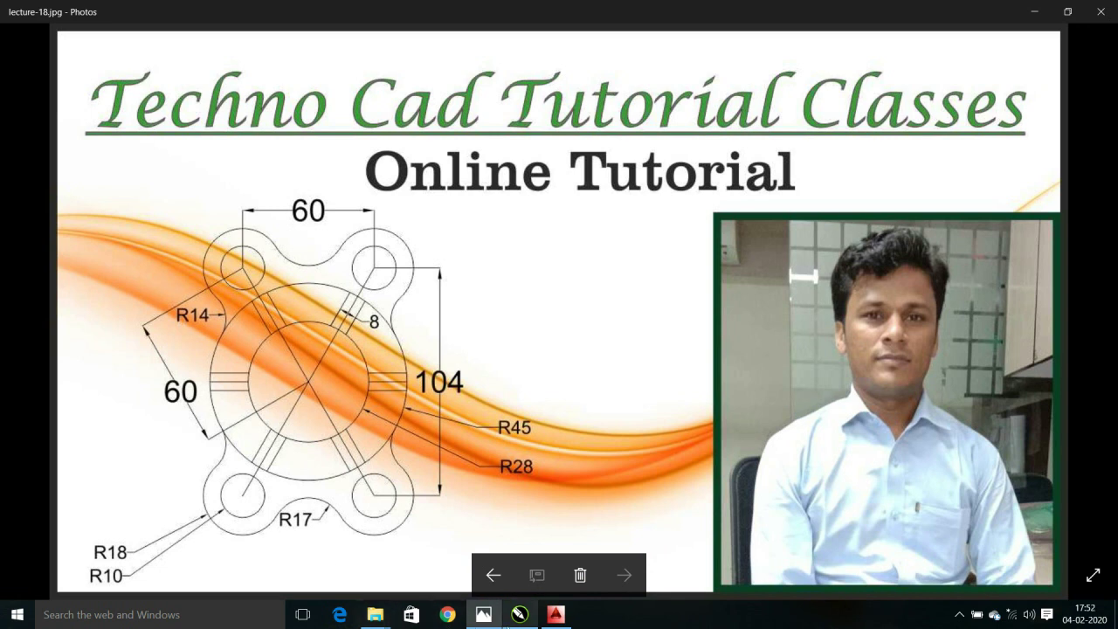
{"action": "left_click", "coordinate": [556, 614]}
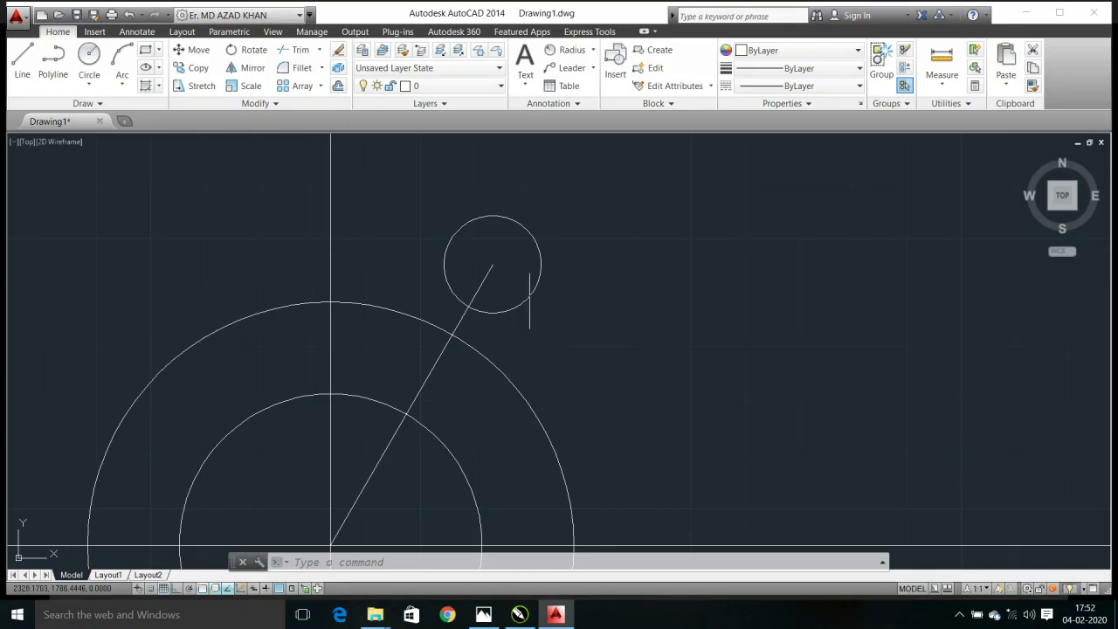
Erase the radius-9 circle
{"action": "left_click", "coordinate": [529, 302]}
{"action": "left_click", "coordinate": [502, 278]}
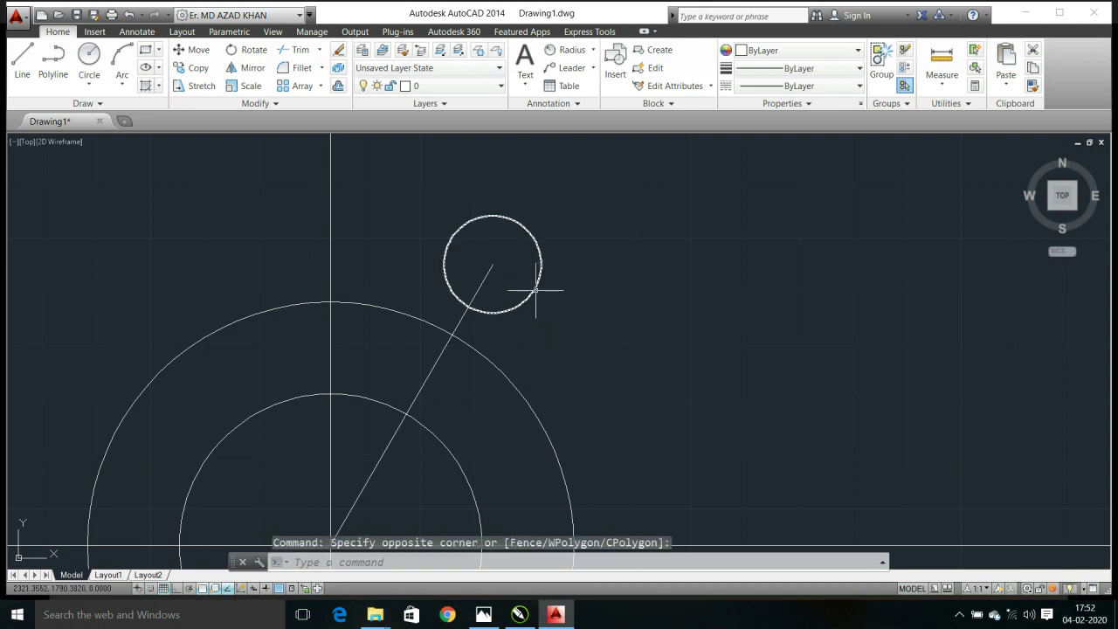
{"action": "key", "text": "Delete"}
Draw concentric radius-18 and radius-10 circles at the 60° line's end and zoom out
{"action": "type", "text": "c"}
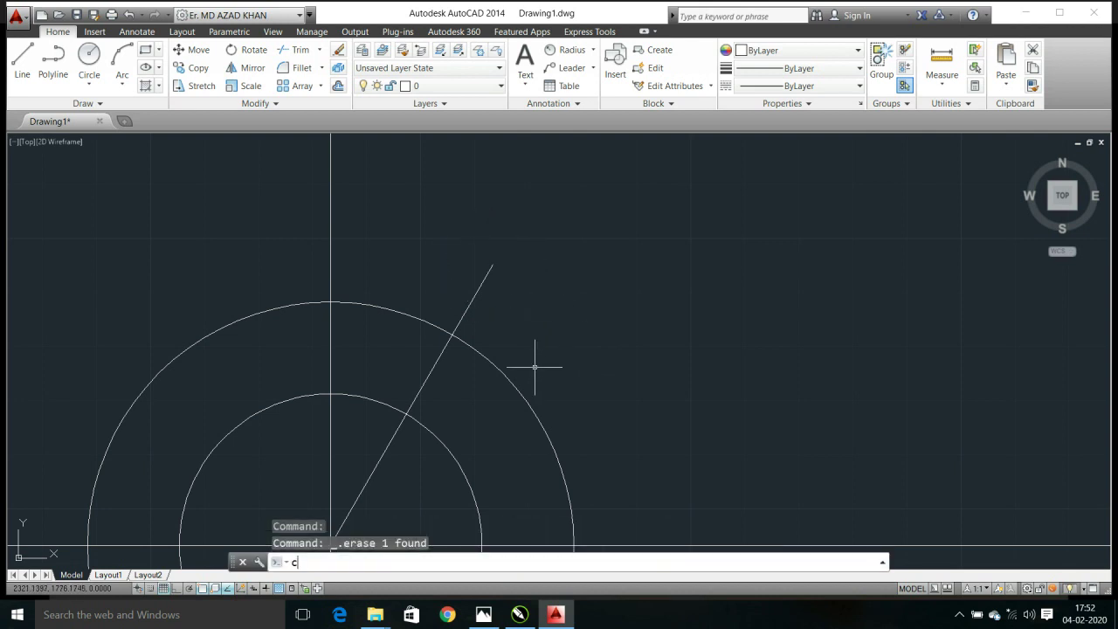
{"action": "key", "text": "Return"}
{"action": "left_click", "coordinate": [492, 265]}
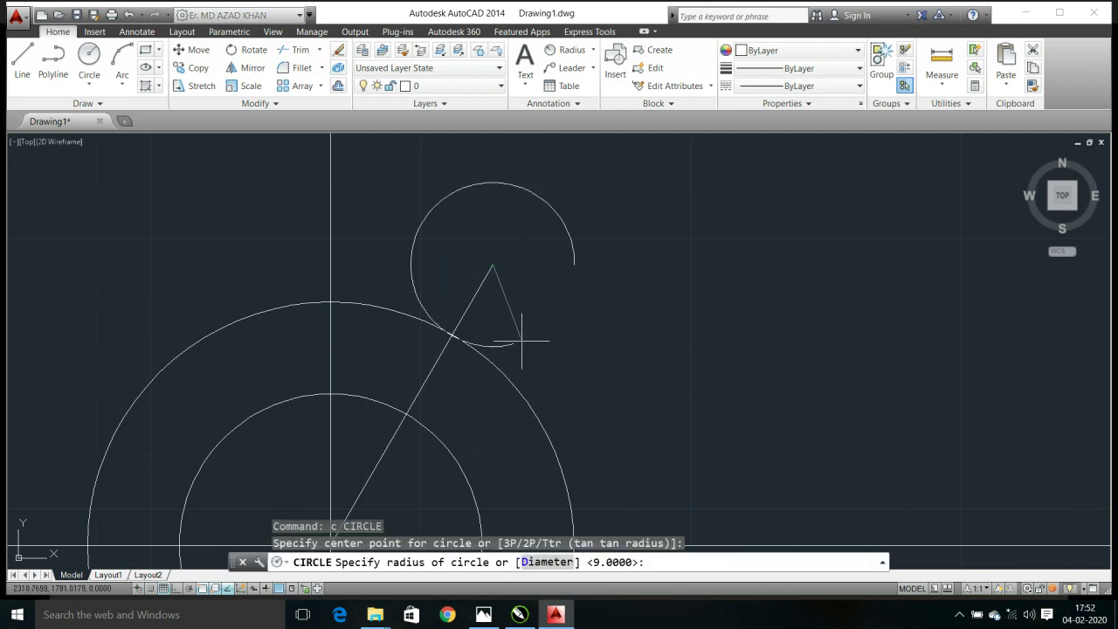
{"action": "type", "text": "18"}
{"action": "key", "text": "Return"}
{"action": "key", "text": "Return"}
{"action": "left_click", "coordinate": [492, 264]}
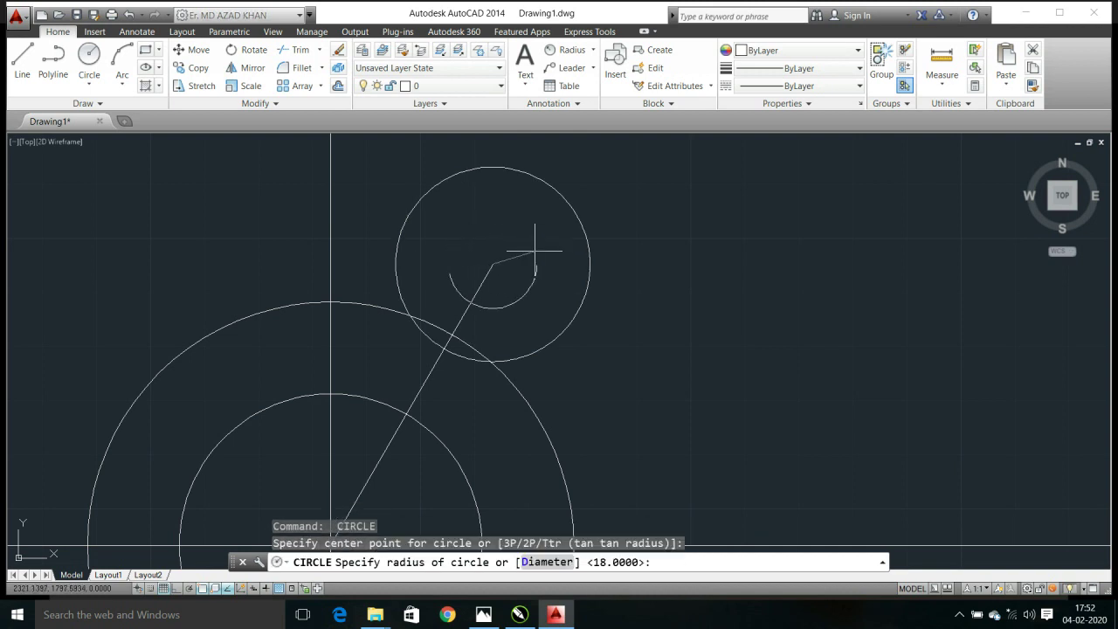
{"action": "type", "text": "10"}
{"action": "key", "text": "Return"}
{"action": "middle_click_drag", "start_coordinate": [397, 255], "coordinate": [428, 279]}
{"action": "scroll", "coordinate": [428, 280], "scroll_direction": "down", "scroll_amount": 2}
{"action": "scroll", "coordinate": [492, 290], "scroll_direction": "down", "scroll_amount": 2}
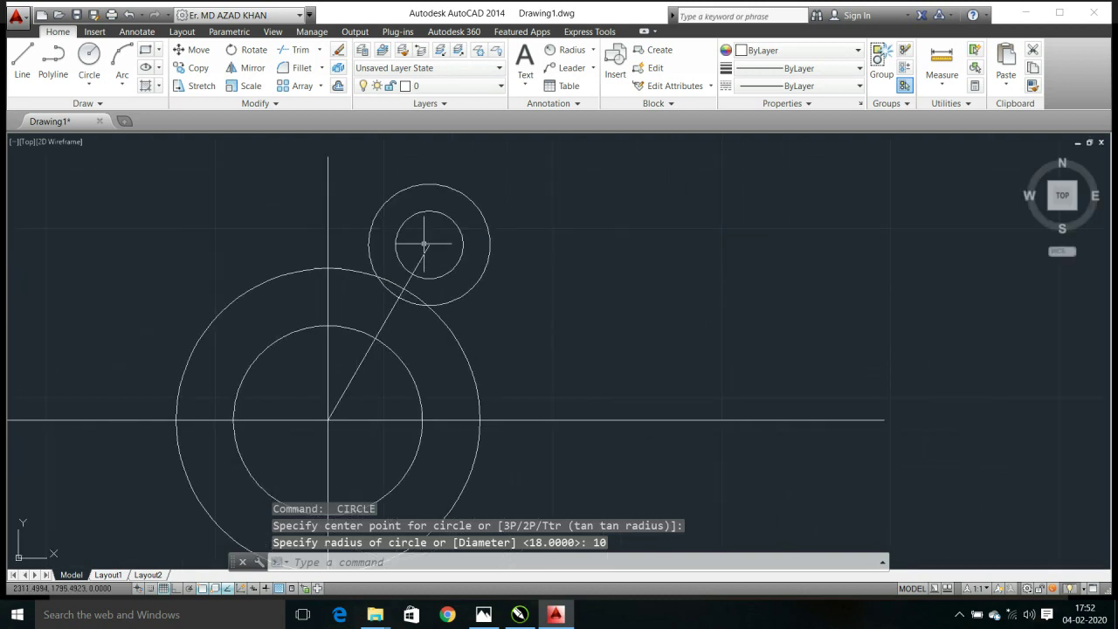
{"action": "type", "text": "c"}
{"action": "key", "text": "Return"}
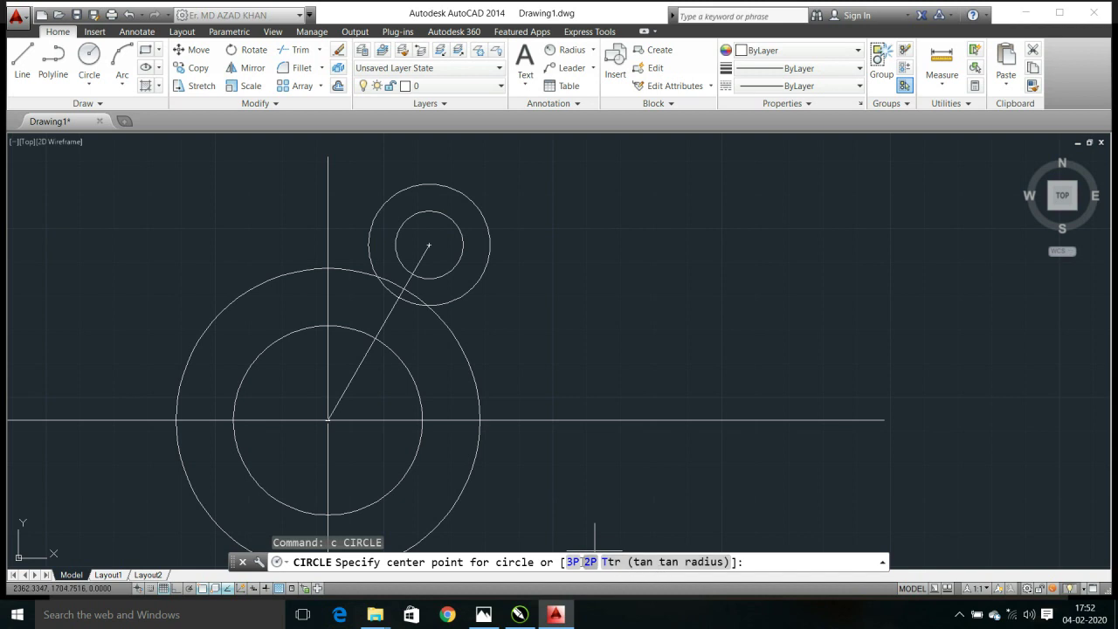
Abandon a three-point circle attempt
{"action": "left_click", "coordinate": [573, 562]}
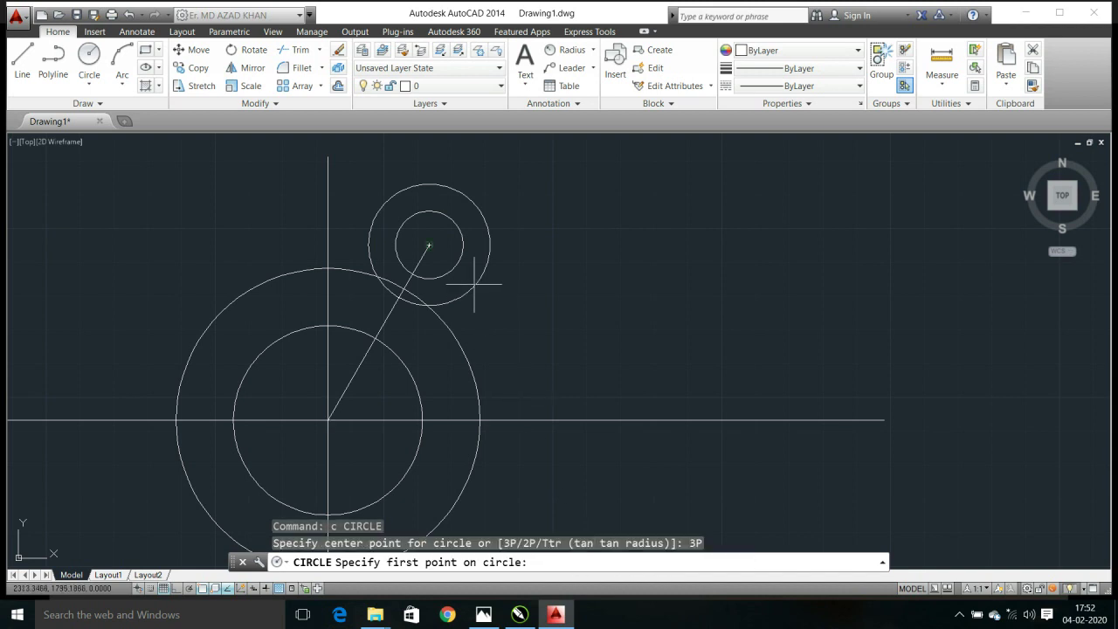
{"action": "key", "text": "Return"}
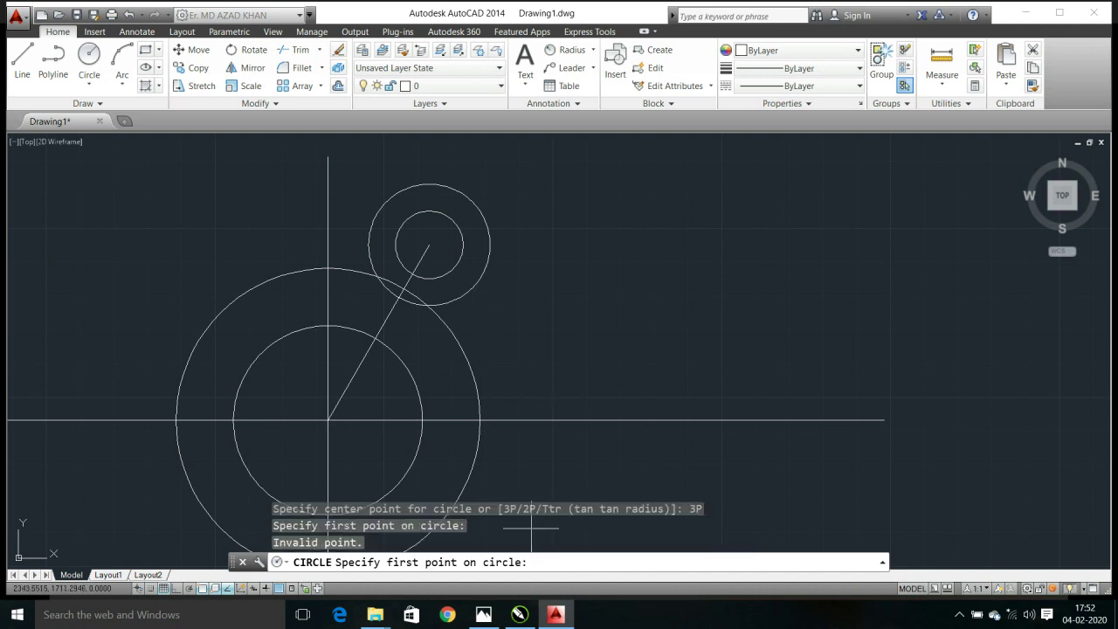
{"action": "key", "text": "Escape"}
Draw a Ttr radius-14 circle tangent to the upper lobe circle and the radius-45 circle
{"action": "type", "text": "c"}
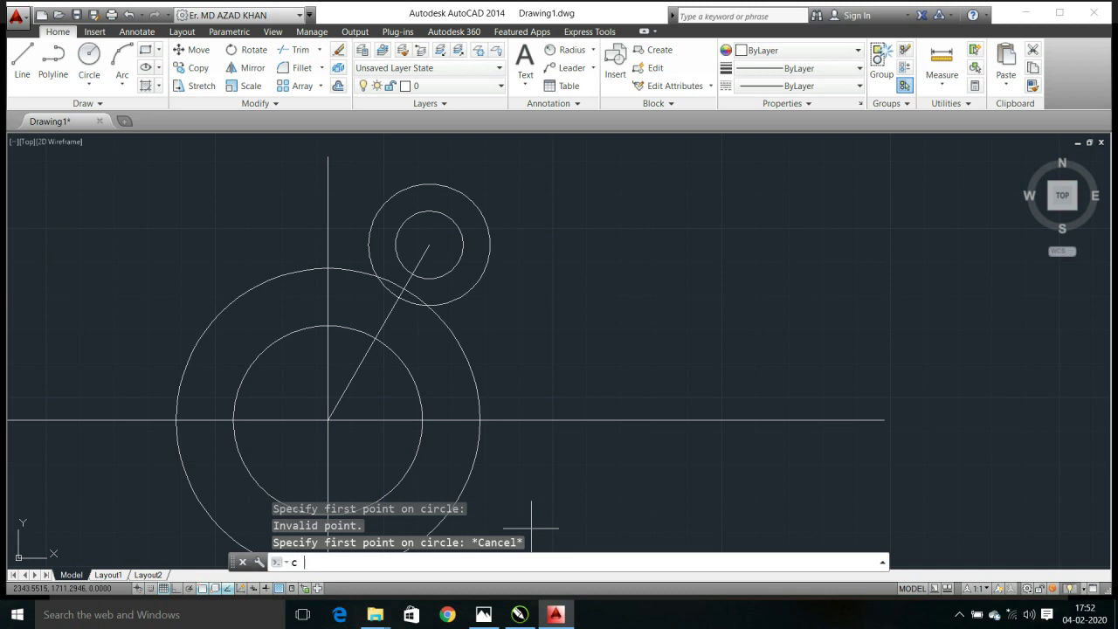
{"action": "key", "text": "Return"}
{"action": "left_click", "coordinate": [671, 563]}
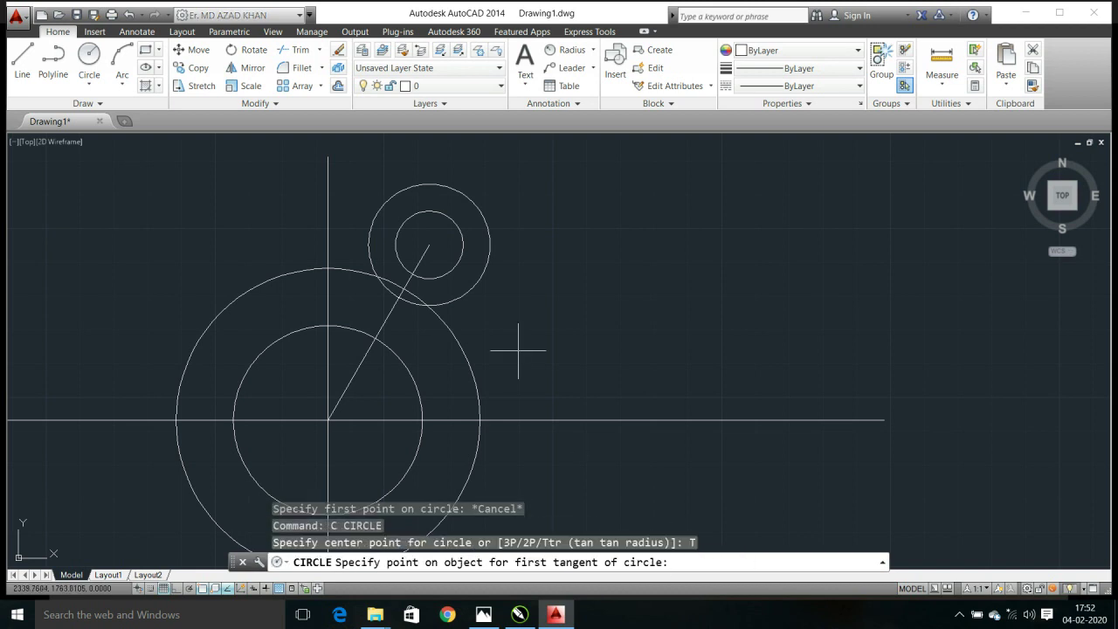
{"action": "left_click", "coordinate": [486, 278]}
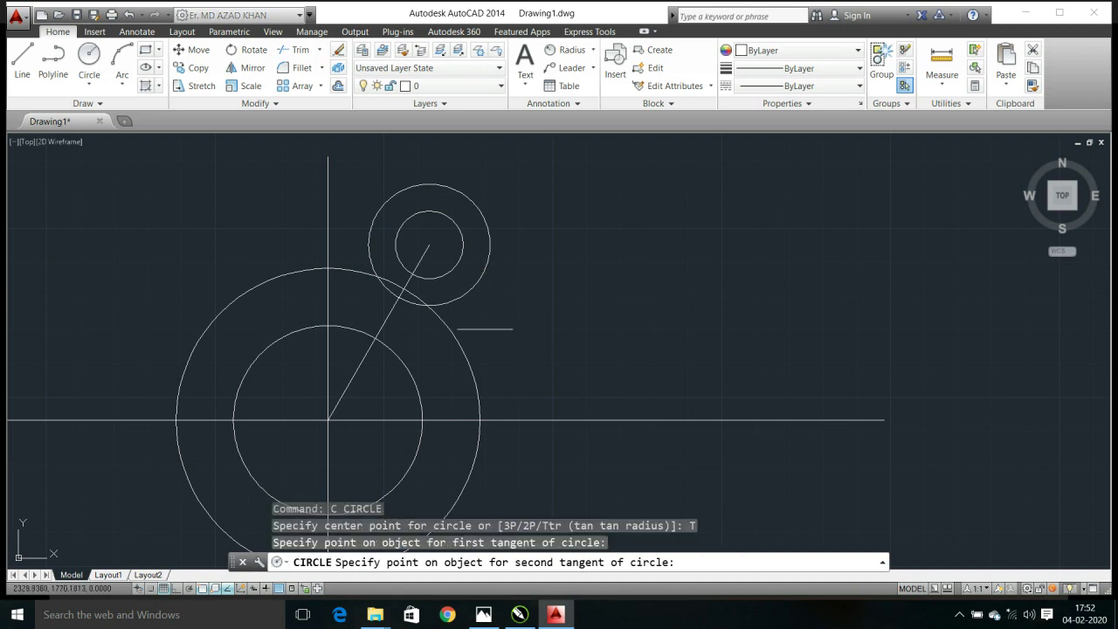
{"action": "left_click", "coordinate": [472, 369]}
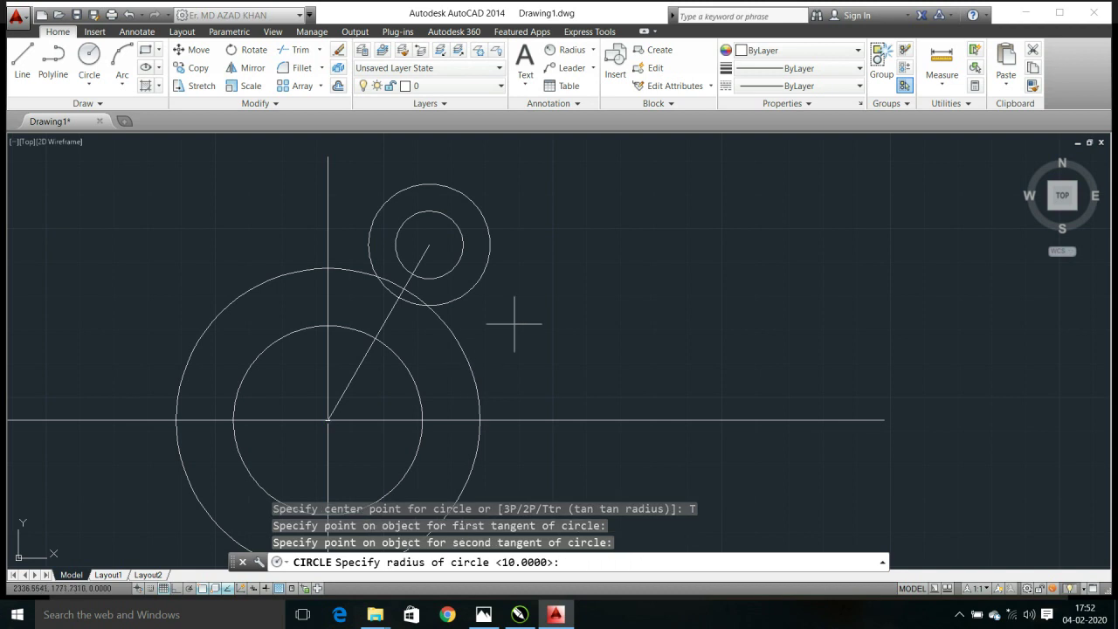
{"action": "type", "text": "14"}
{"action": "key", "text": "Return"}
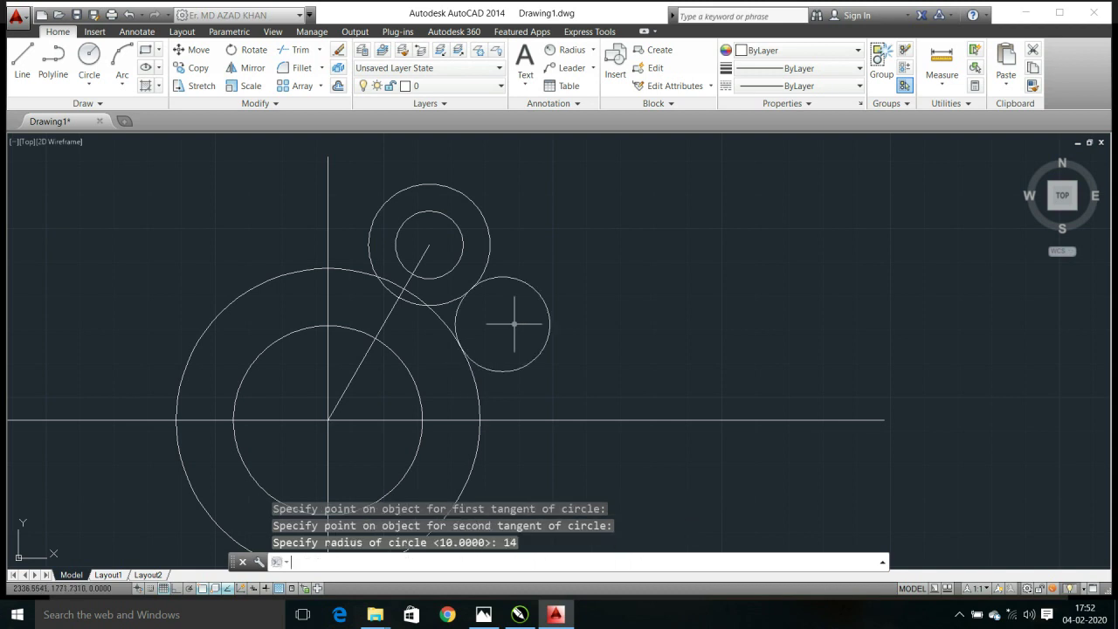
{"action": "scroll", "coordinate": [495, 280], "scroll_direction": "up", "scroll_amount": 4}
{"action": "scroll", "coordinate": [494, 279], "scroll_direction": "down", "scroll_amount": 4}
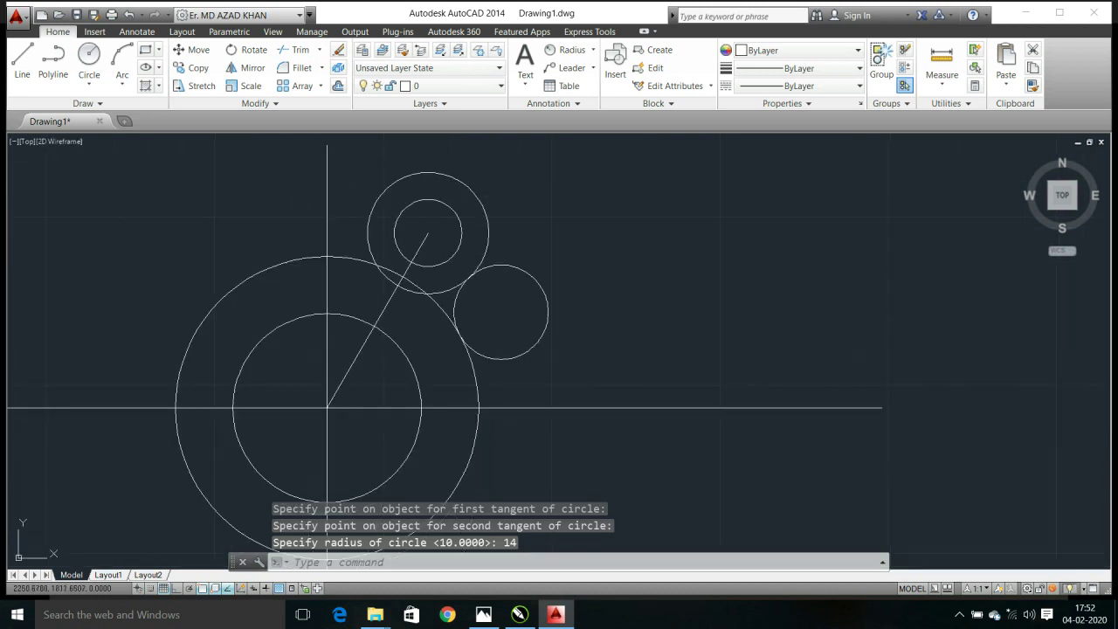
{"action": "type", "text": "r"}
{"action": "key", "text": "BackSpace"}
Trim the radius-14 circle and the lobe arc inside the big circle into a concave fillet
{"action": "key", "text": "Return"}
{"action": "key", "text": "Return"}
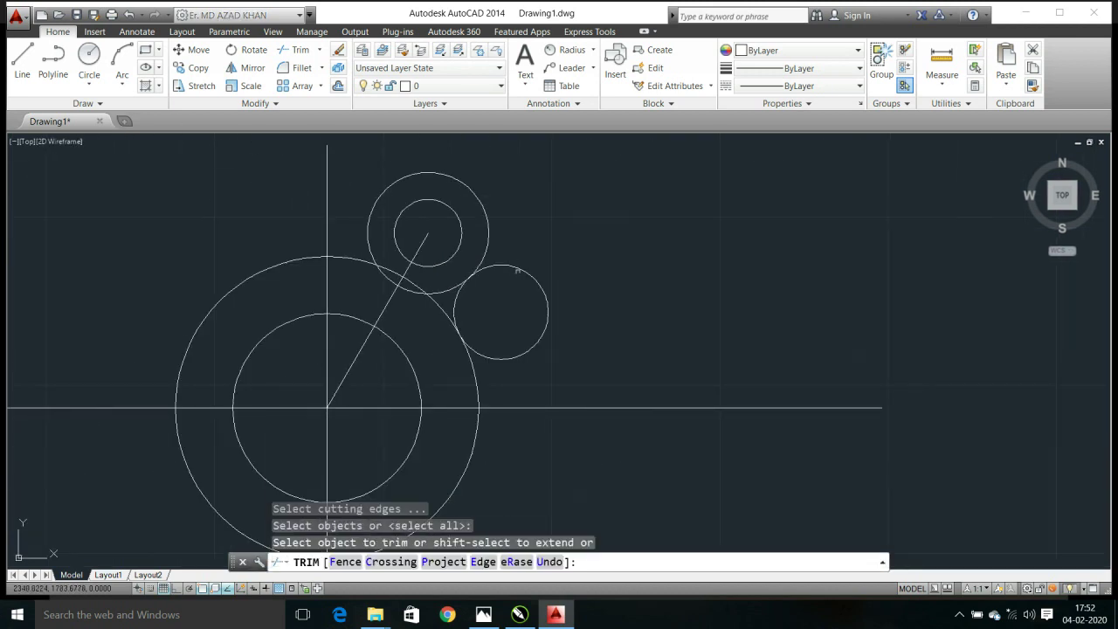
{"action": "left_click", "coordinate": [252, 140]}
{"action": "left_click", "coordinate": [492, 299]}
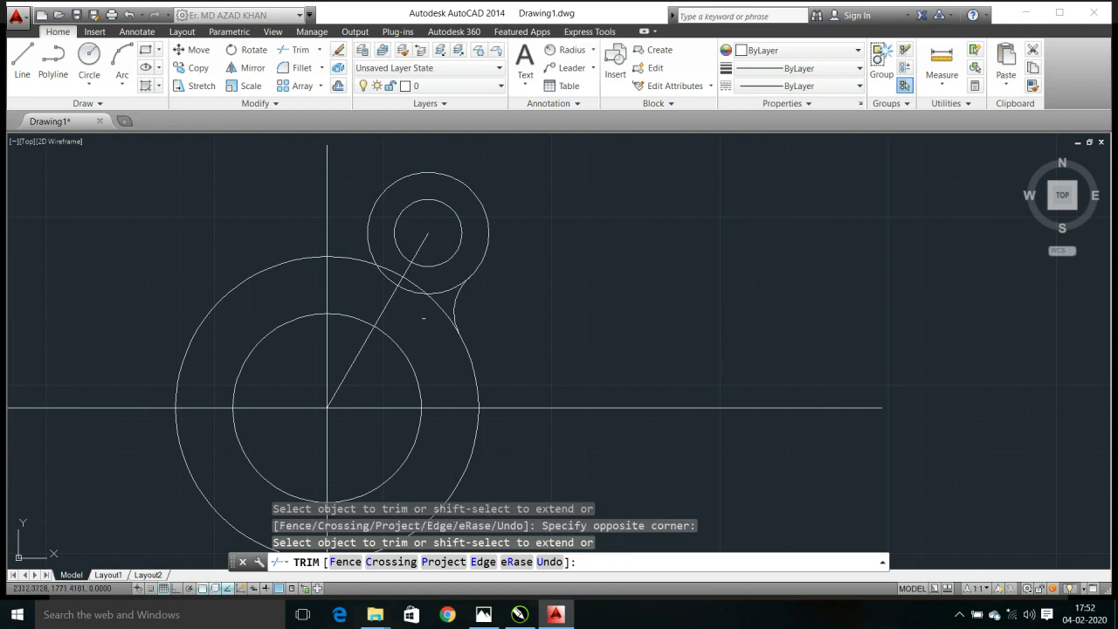
{"action": "left_click", "coordinate": [421, 291]}
{"action": "left_click", "coordinate": [420, 290]}
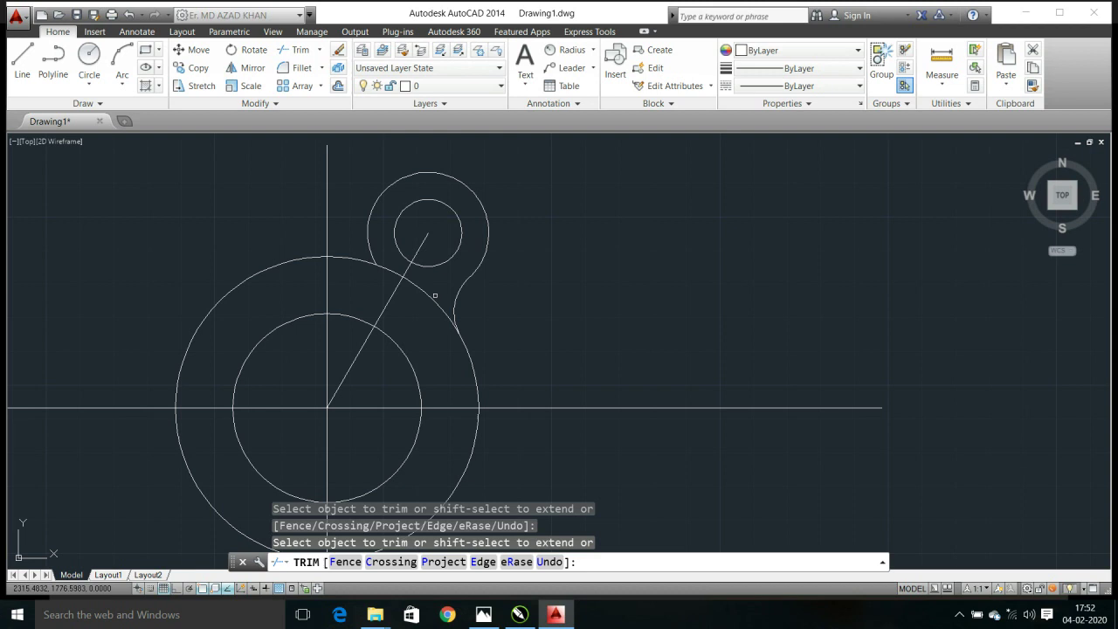
{"action": "key", "text": "Escape"}
{"action": "mouse_move", "coordinate": [346, 257]}
{"action": "middle_mouse_down"}
{"action": "mouse_move", "coordinate": [475, 283]}
{"action": "mouse_move", "coordinate": [487, 242]}
{"action": "middle_mouse_up"}
{"action": "scroll", "coordinate": [494, 389], "scroll_direction": "down", "scroll_amount": 2}
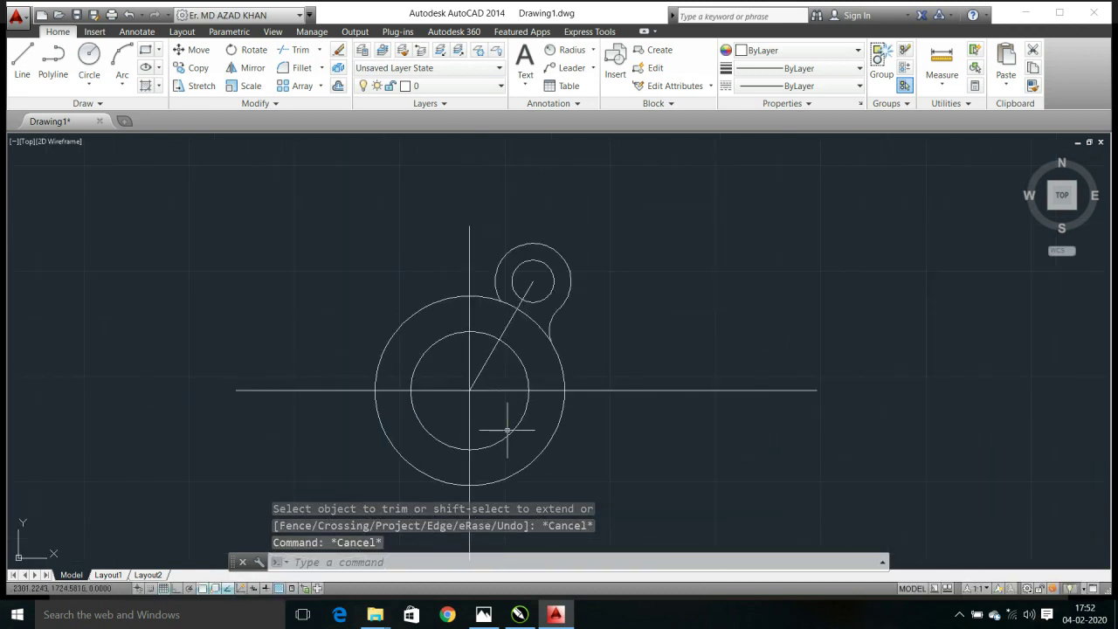
{"action": "type", "text": "mi"}
{"action": "key", "text": "Return"}
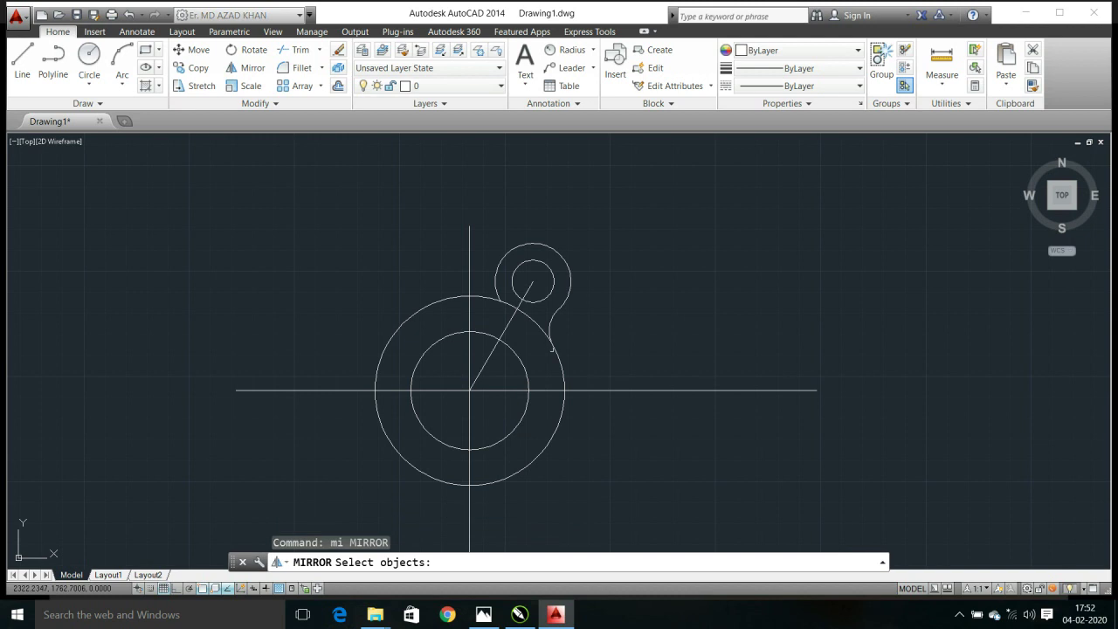
Mirror the lobe circles and fillet arc about the vertical centre line, then view the reference image
{"action": "left_click", "coordinate": [584, 300]}
{"action": "left_click", "coordinate": [547, 243]}
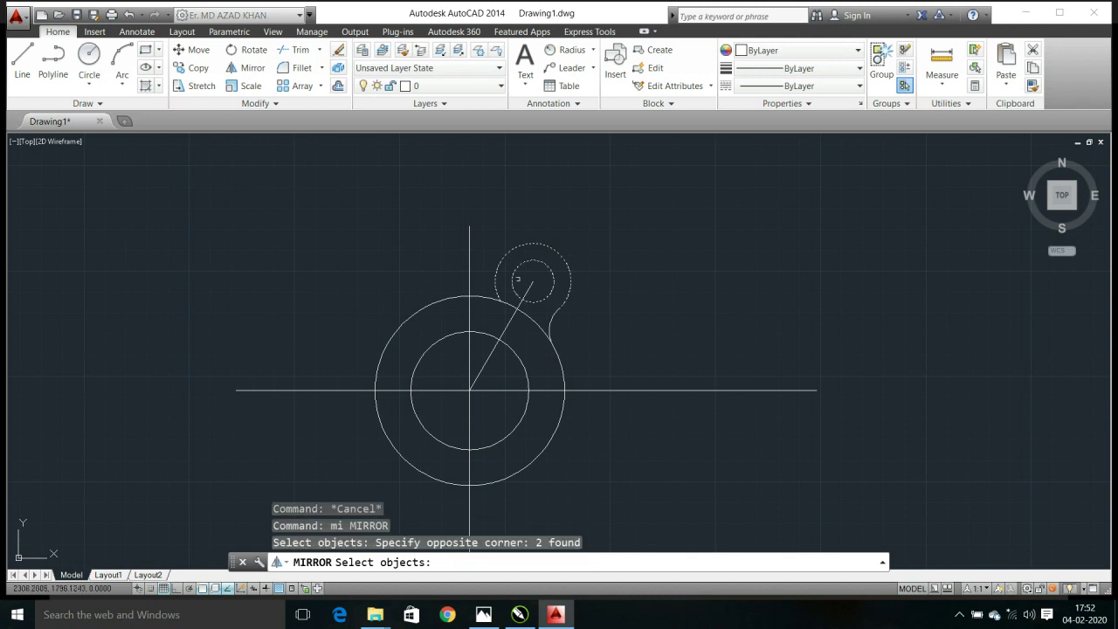
{"action": "left_click", "coordinate": [551, 325]}
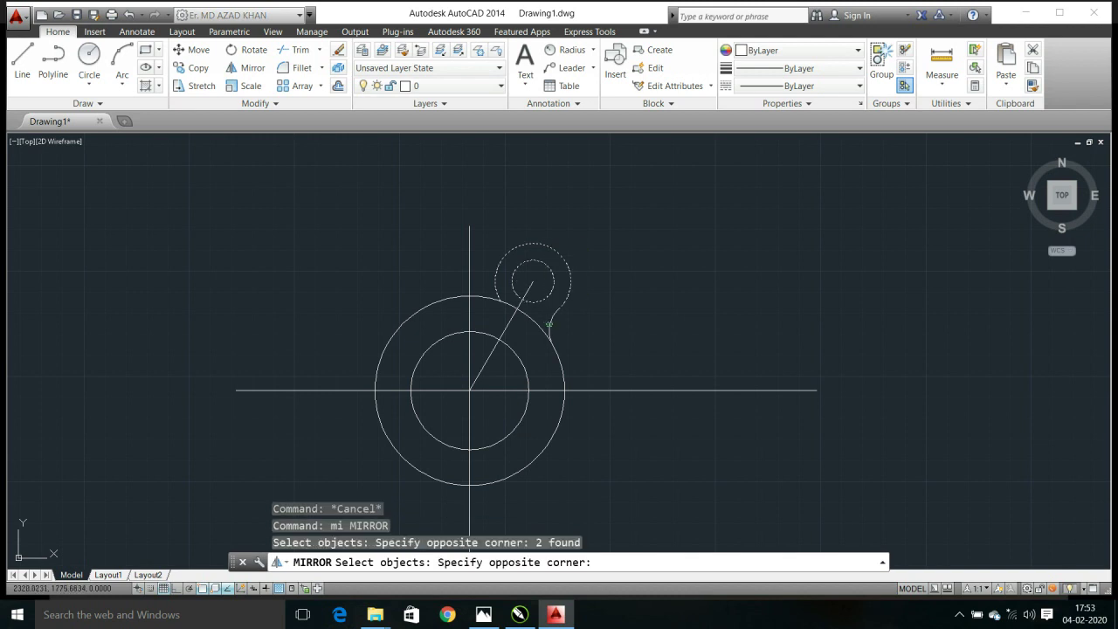
{"action": "left_click", "coordinate": [534, 343]}
{"action": "key", "text": "Return"}
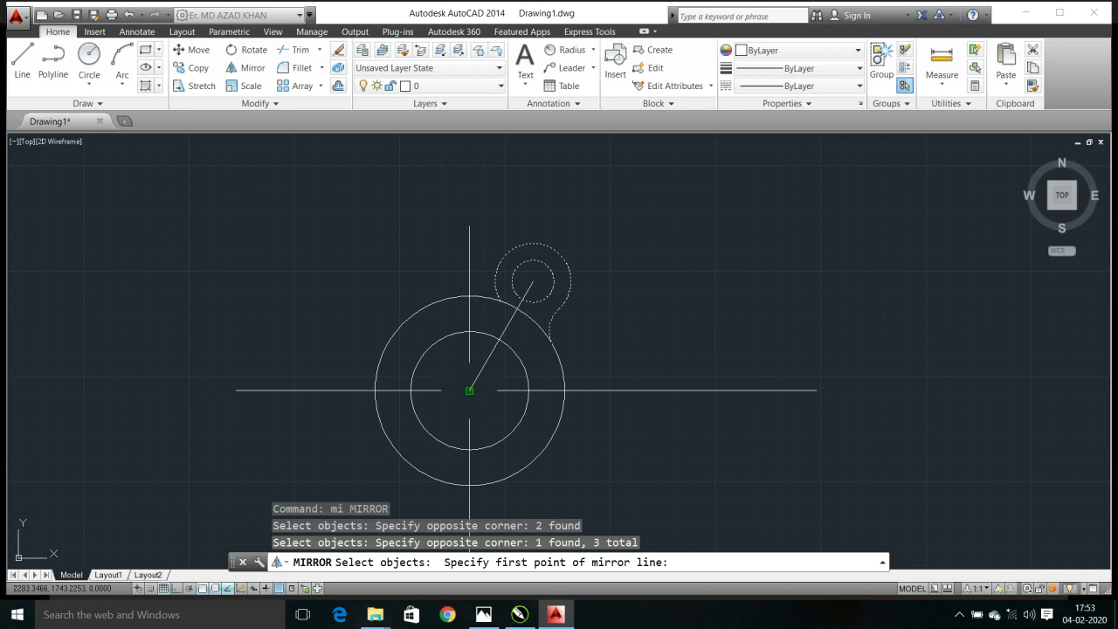
{"action": "left_click", "coordinate": [470, 391]}
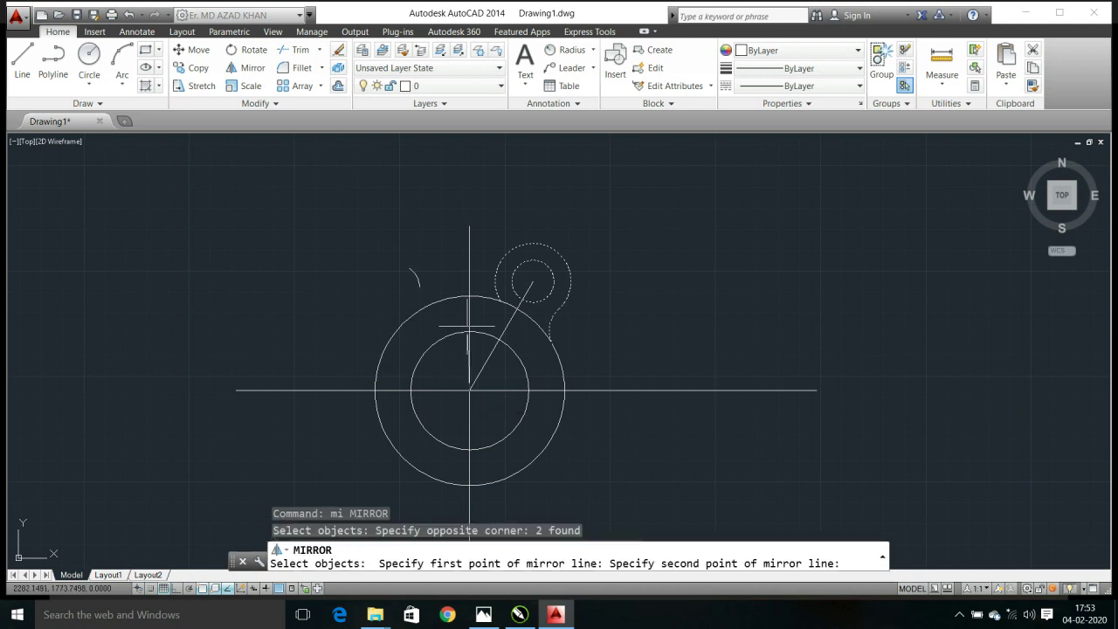
{"action": "left_click", "coordinate": [470, 234]}
{"action": "key", "text": "Return"}
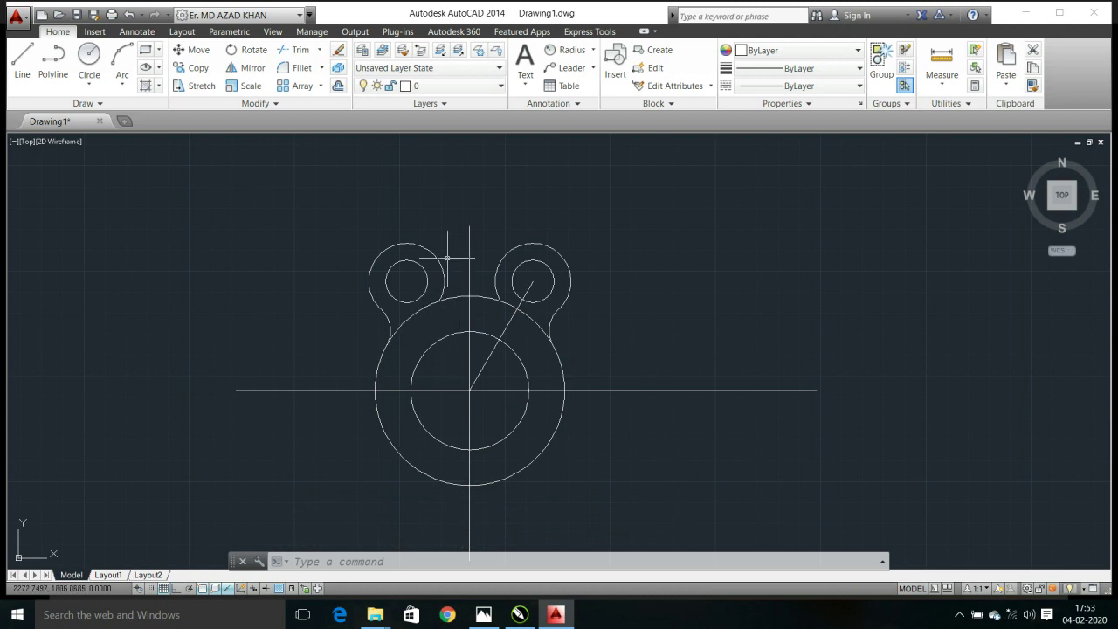
{"action": "left_click", "coordinate": [483, 614]}
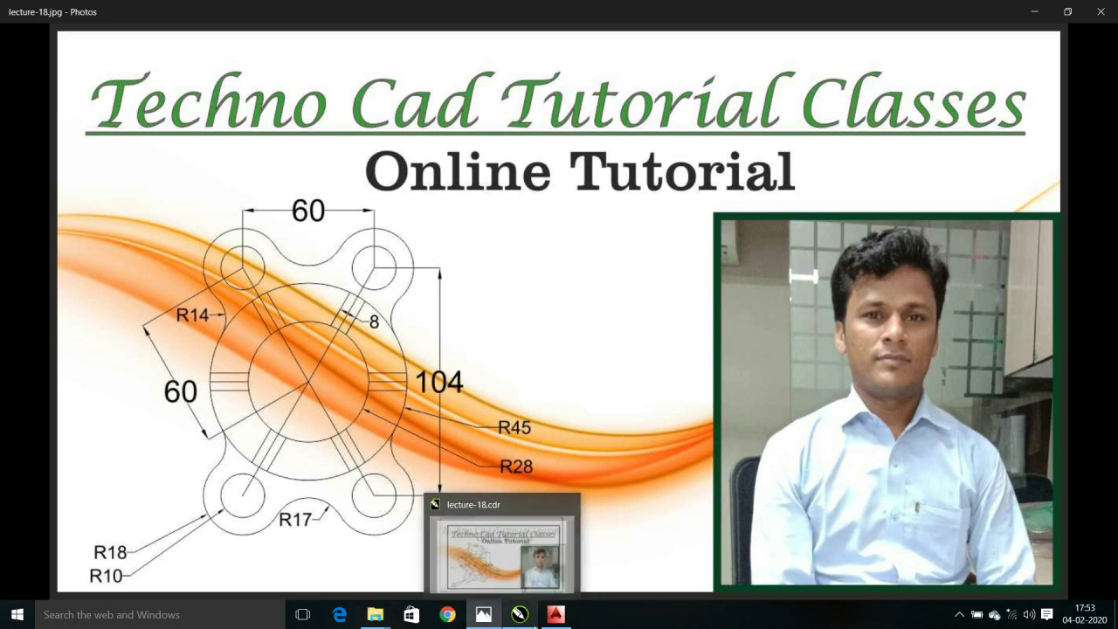
Draw a radius-17 Ttr circle tangent to the upper-left and upper-right lobe circles
{"action": "left_click", "coordinate": [556, 615]}
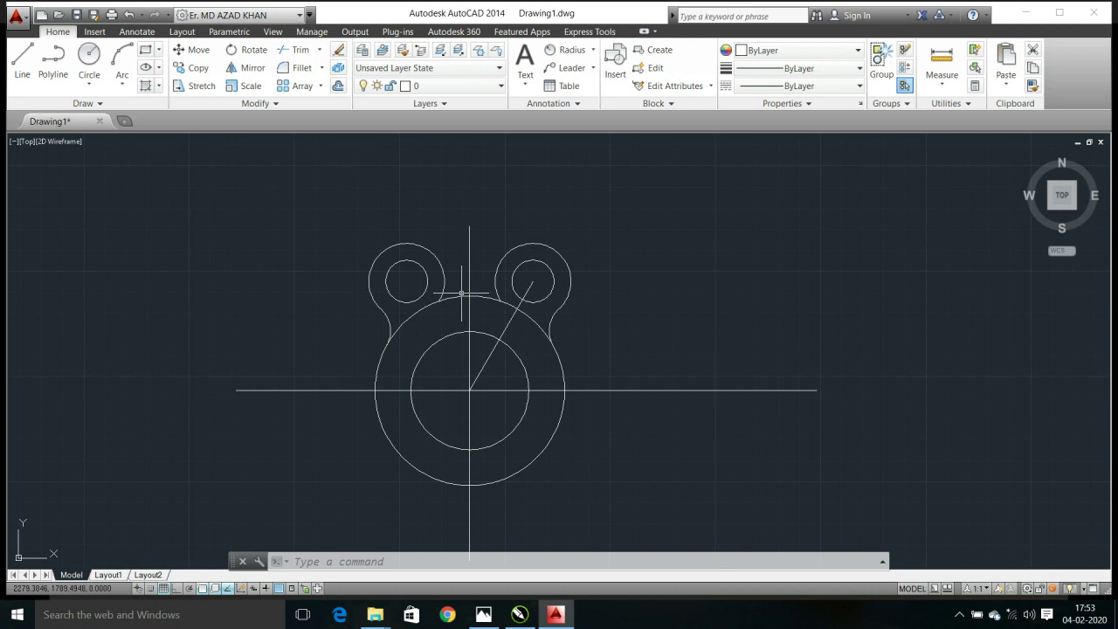
{"action": "type", "text": "c"}
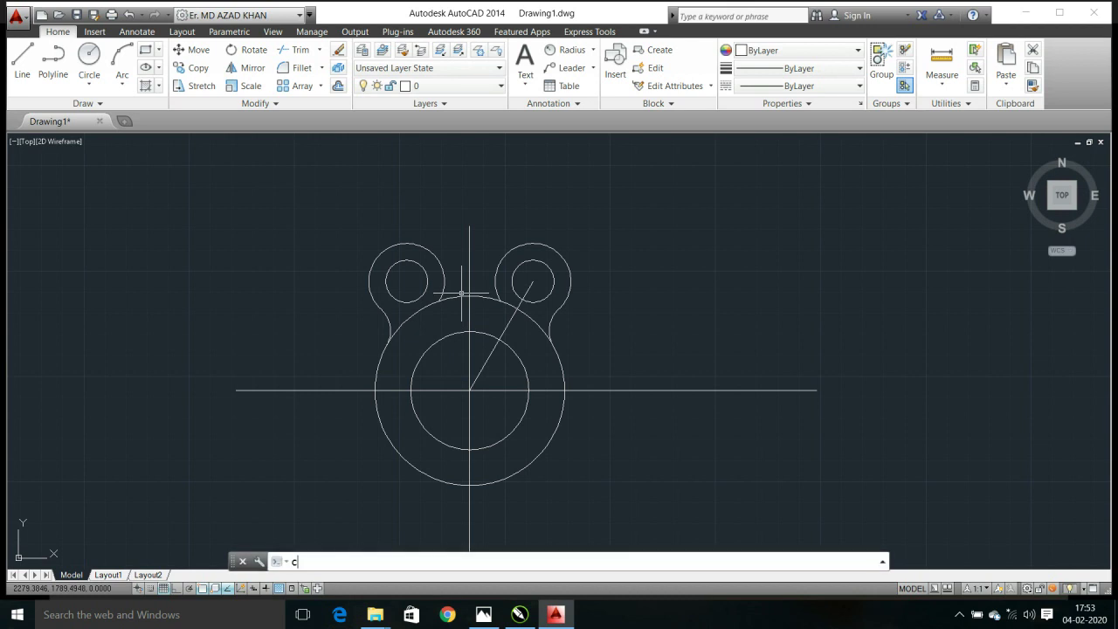
{"action": "key", "text": "Return"}
{"action": "type", "text": "t"}
{"action": "key", "text": "Return"}
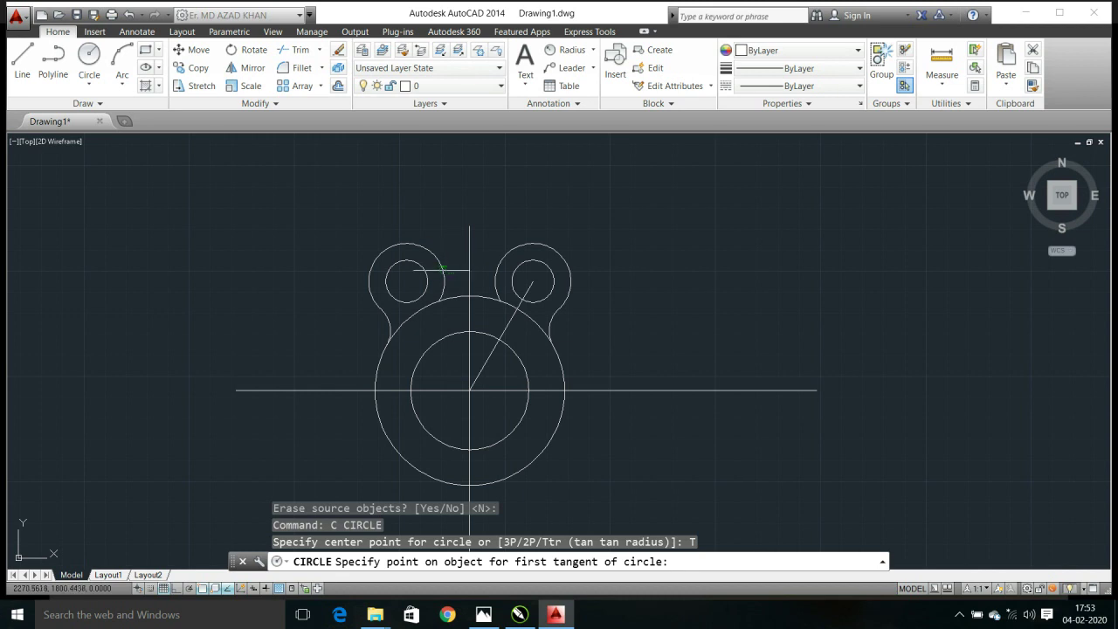
{"action": "left_click", "coordinate": [444, 268]}
{"action": "left_click", "coordinate": [496, 268]}
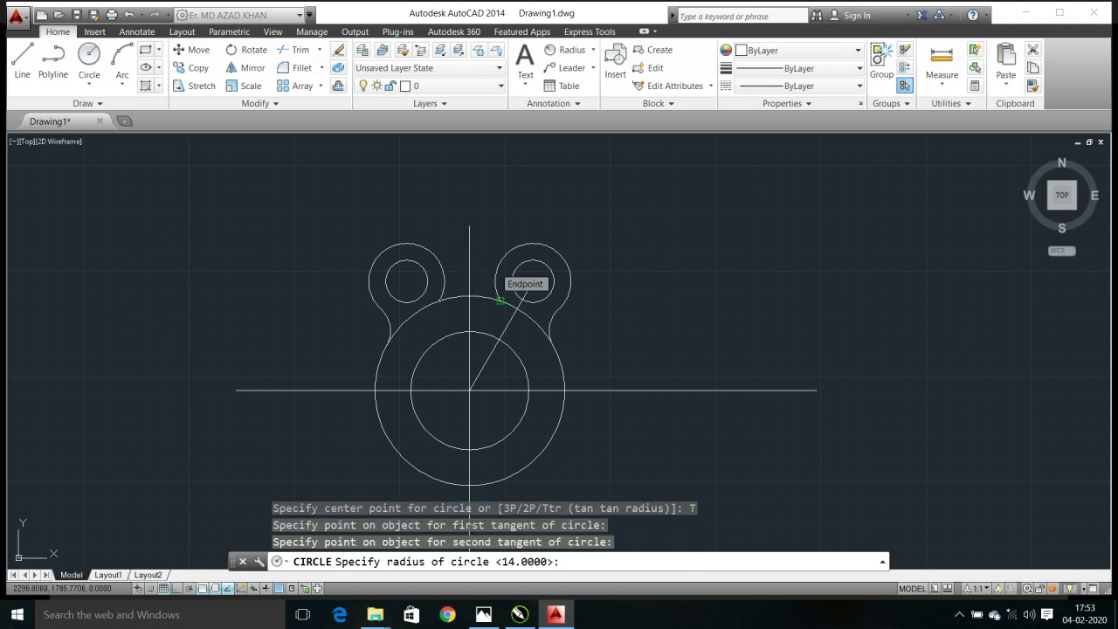
{"action": "left_click", "coordinate": [484, 615]}
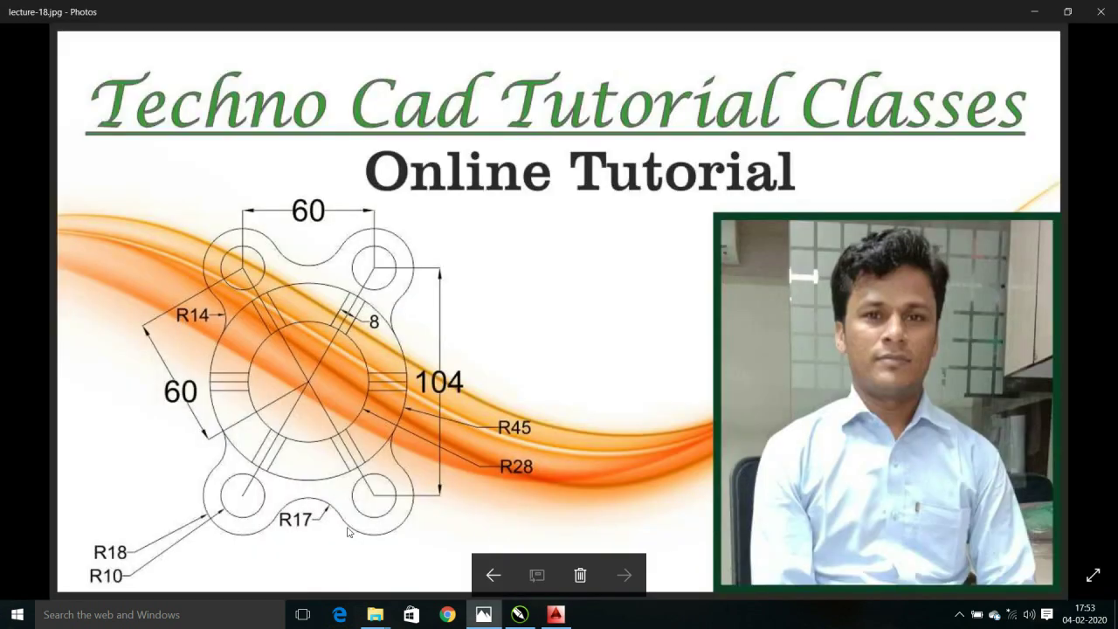
{"action": "left_click", "coordinate": [556, 614]}
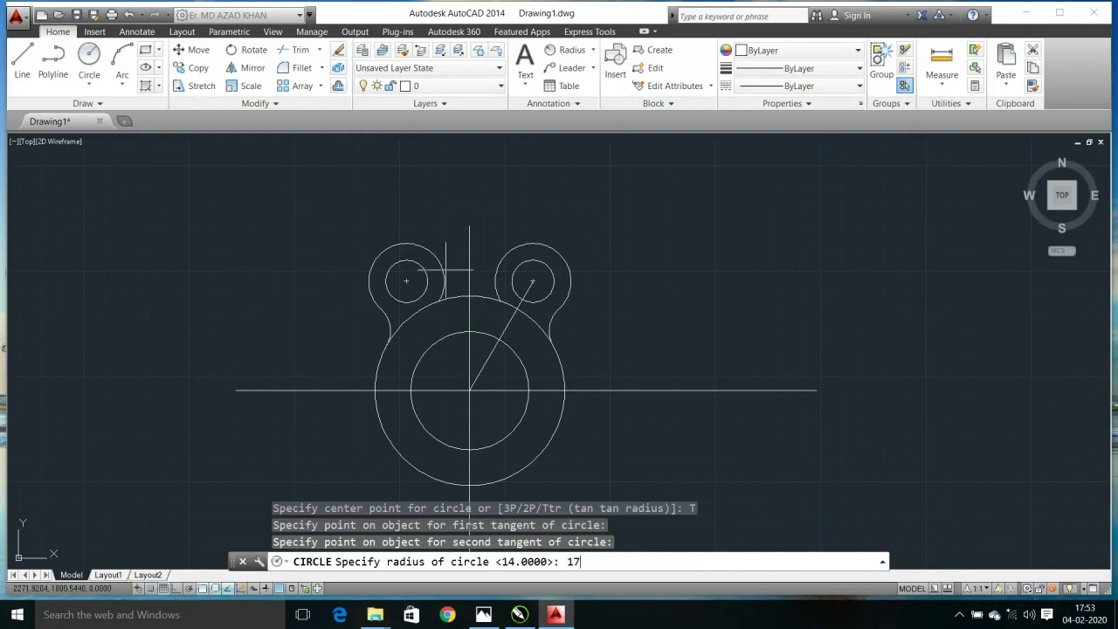
{"action": "key", "text": "Return"}
{"action": "scroll", "coordinate": [493, 272], "scroll_direction": "up", "scroll_amount": 4}
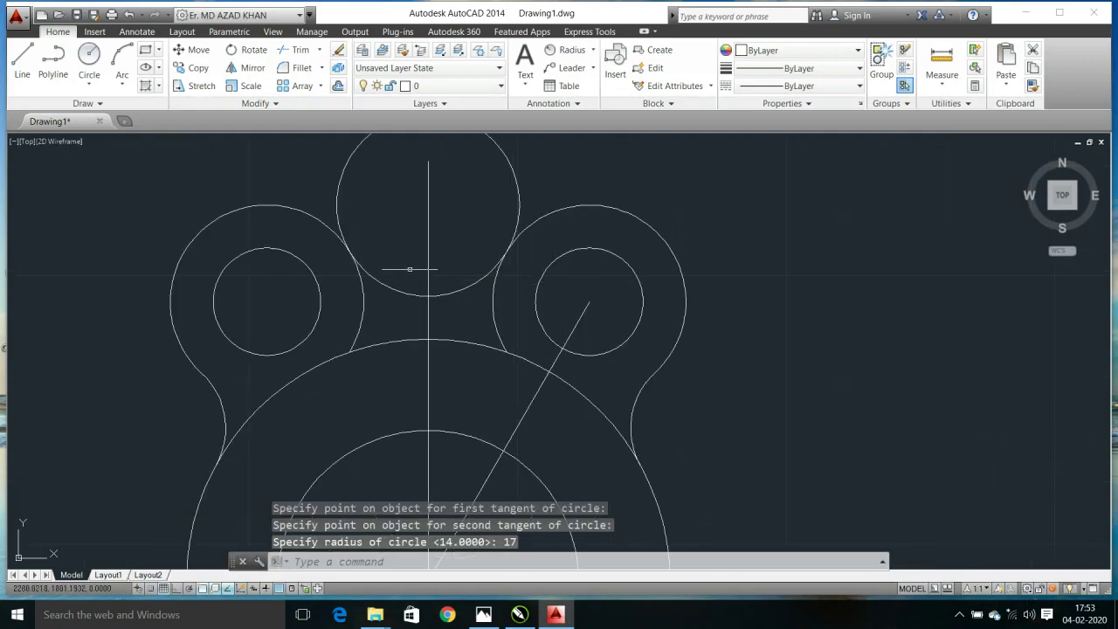
Trim the R17 circle's top and both lobes' inner arcs, then erase the leftover object
{"action": "type", "text": "tr"}
{"action": "key", "text": "Return"}
{"action": "key", "text": "Return"}
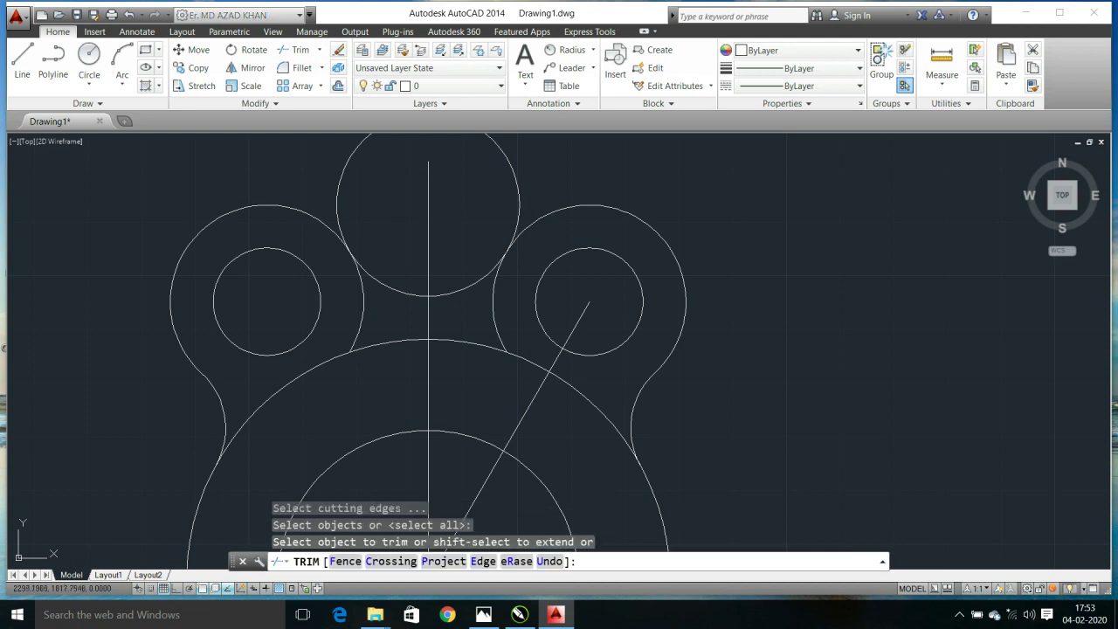
{"action": "left_click", "coordinate": [520, 180]}
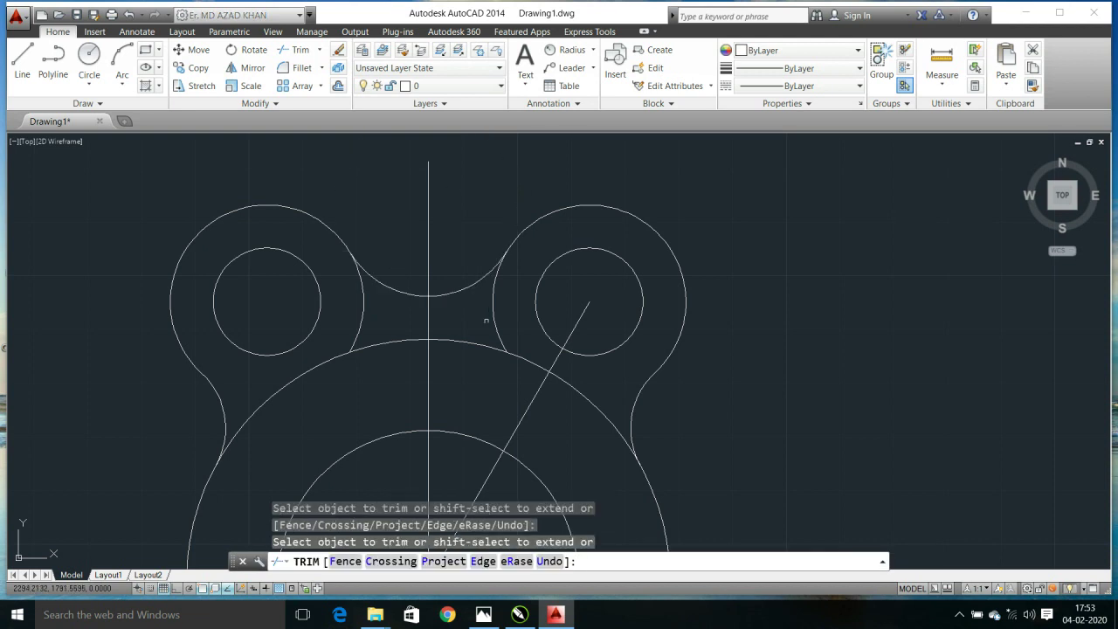
{"action": "left_click", "coordinate": [496, 313]}
{"action": "left_click", "coordinate": [424, 310]}
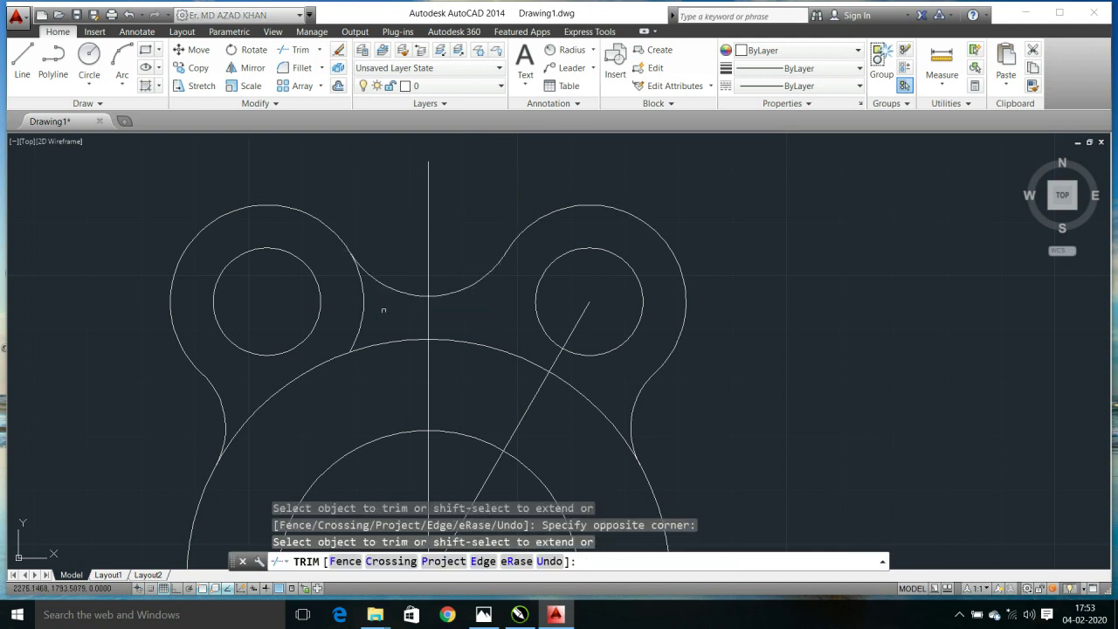
{"action": "left_click", "coordinate": [362, 308]}
{"action": "key", "text": "Escape"}
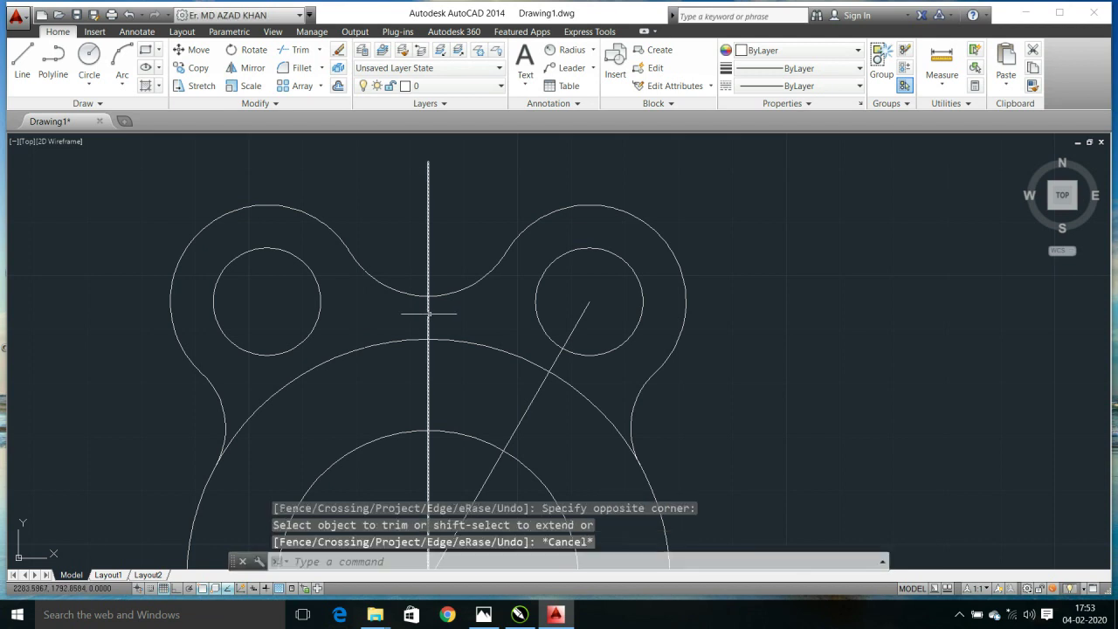
{"action": "key", "text": "Delete"}
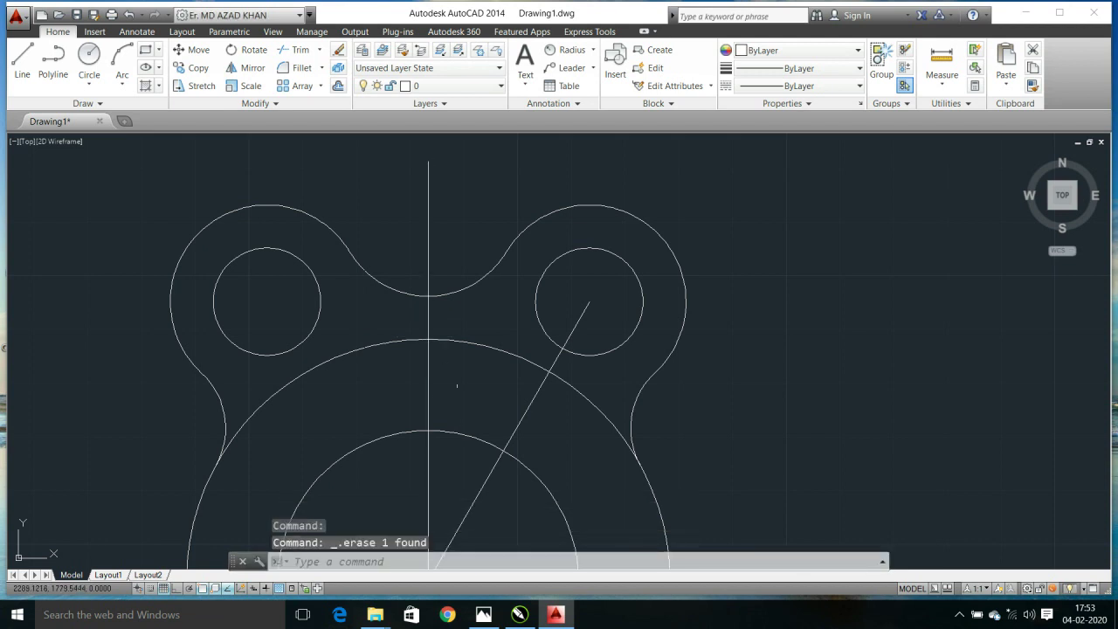
Select the upper-left and upper-right lobes with their small circles and connecting arcs
{"action": "middle_click_drag", "start_coordinate": [486, 400], "coordinate": [502, 295]}
{"action": "scroll", "coordinate": [523, 249], "scroll_direction": "down", "scroll_amount": 2}
{"action": "middle_click_drag", "start_coordinate": [522, 249], "coordinate": [519, 341]}
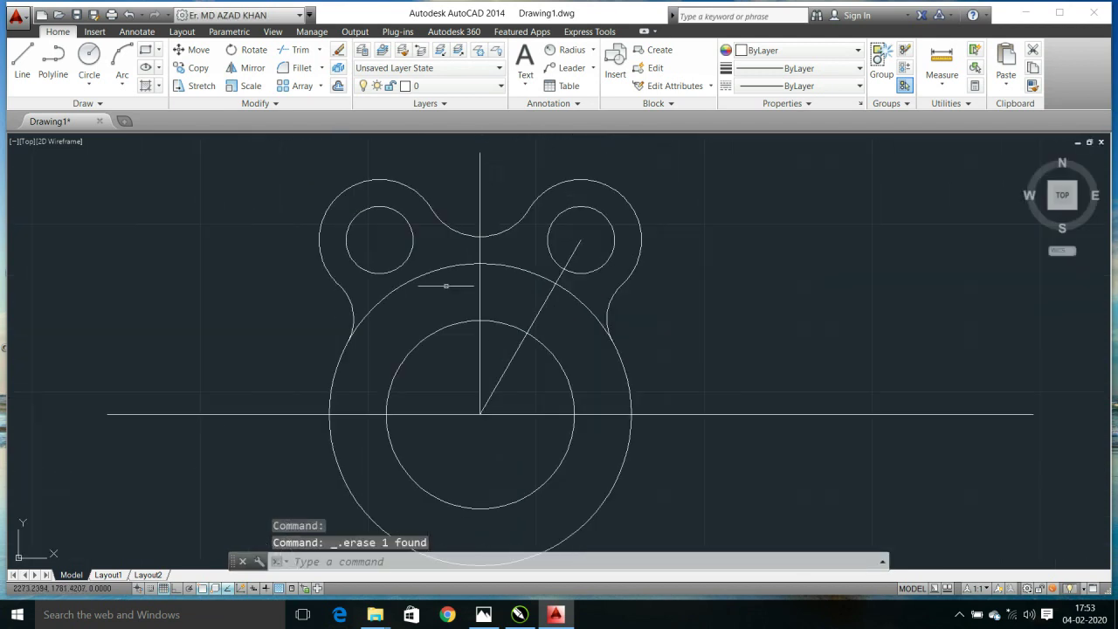
{"action": "left_click", "coordinate": [295, 163]}
{"action": "left_click", "coordinate": [400, 247]}
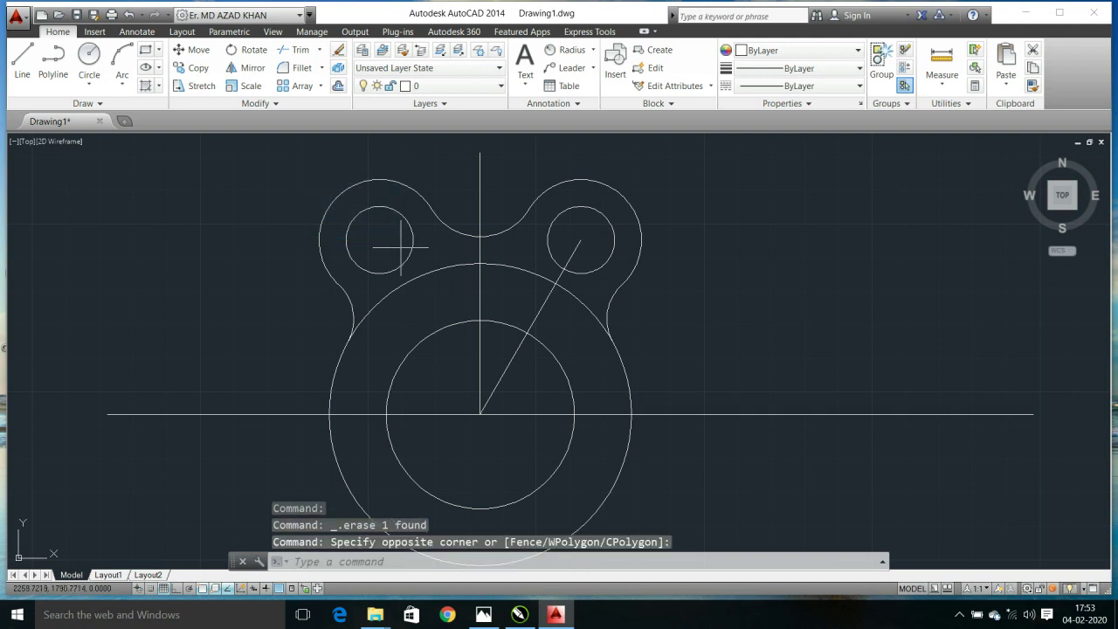
{"action": "left_click", "coordinate": [387, 248]}
{"action": "left_click", "coordinate": [307, 210]}
{"action": "left_click", "coordinate": [360, 306]}
{"action": "left_click", "coordinate": [319, 344]}
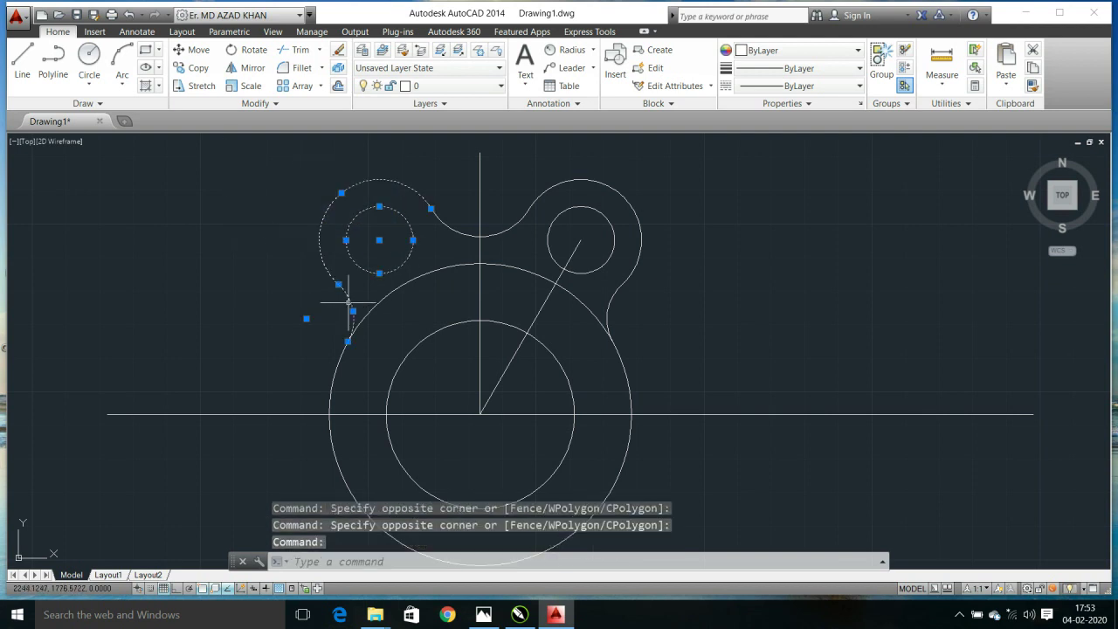
{"action": "left_click", "coordinate": [428, 212]}
{"action": "left_click", "coordinate": [664, 259]}
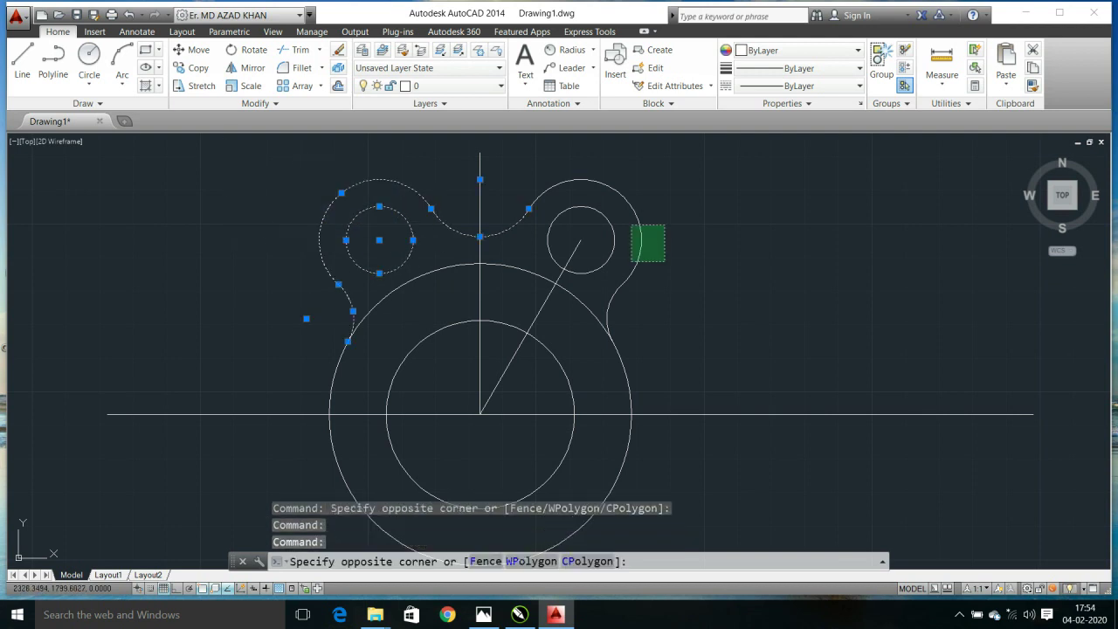
{"action": "left_click", "coordinate": [615, 202]}
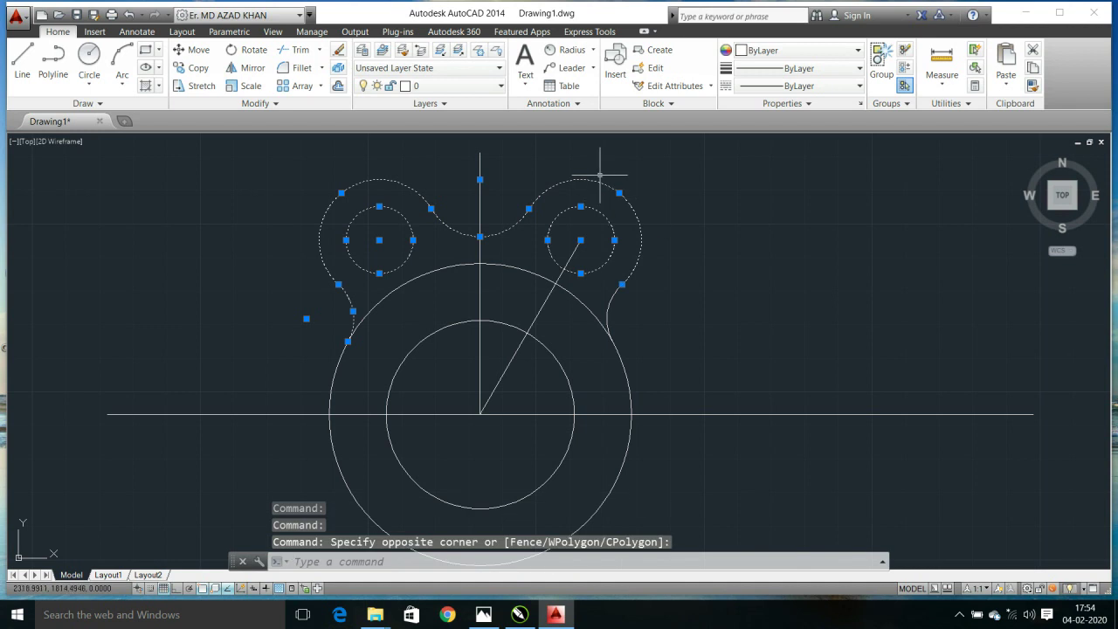
{"action": "left_click", "coordinate": [612, 312]}
Mirror the selection about the horizontal centre line, keep the originals, and check the reference image
{"action": "type", "text": "mi"}
{"action": "key", "text": "Return"}
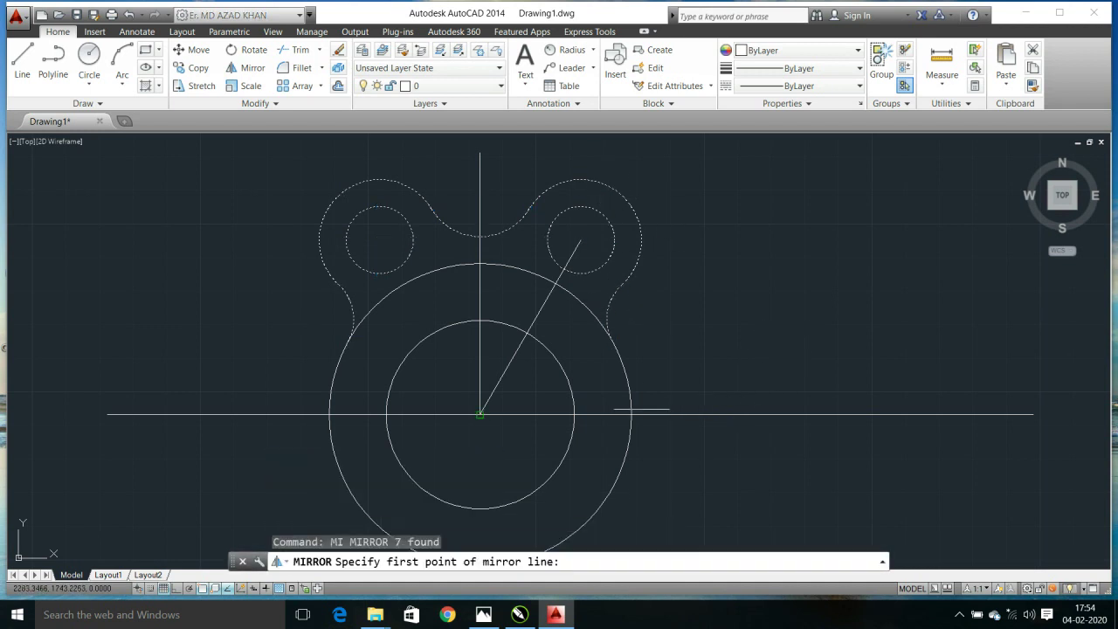
{"action": "left_click", "coordinate": [632, 415]}
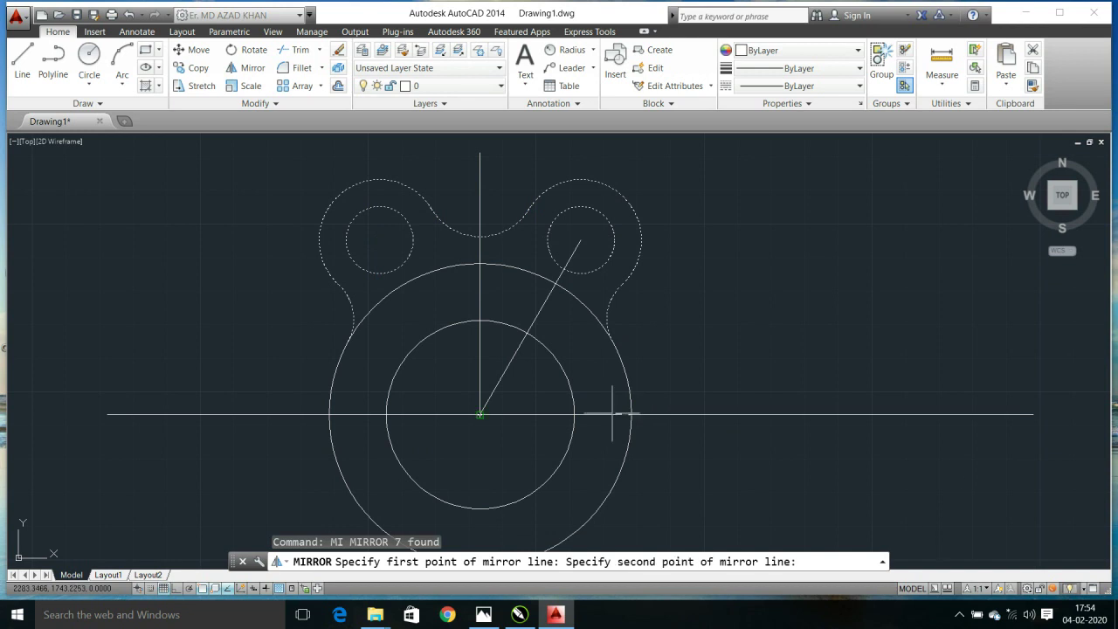
{"action": "left_click", "coordinate": [480, 414]}
{"action": "key", "text": "Return"}
{"action": "scroll", "coordinate": [492, 392], "scroll_direction": "down", "scroll_amount": 4}
{"action": "middle_click_drag", "start_coordinate": [494, 352], "coordinate": [497, 252]}
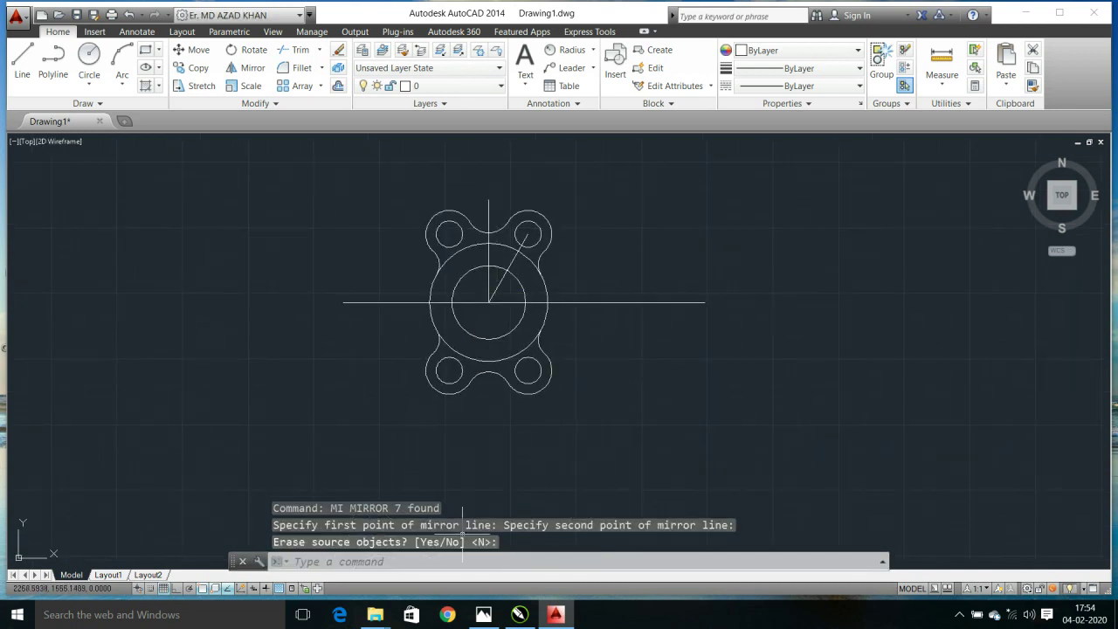
{"action": "left_click", "coordinate": [483, 614]}
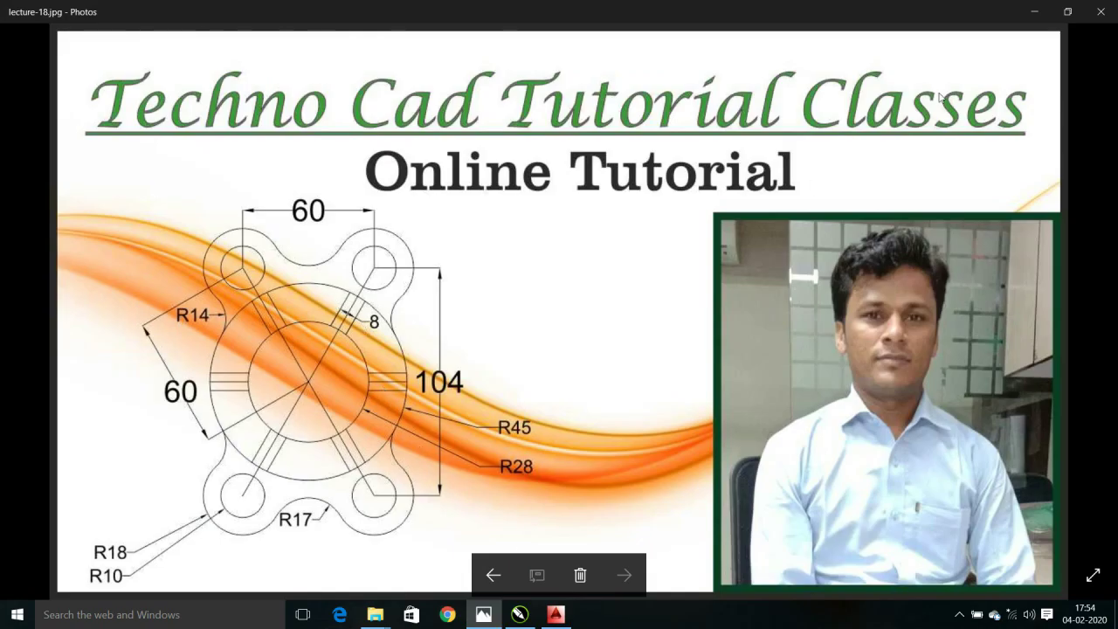
{"action": "left_click", "coordinate": [1035, 11]}
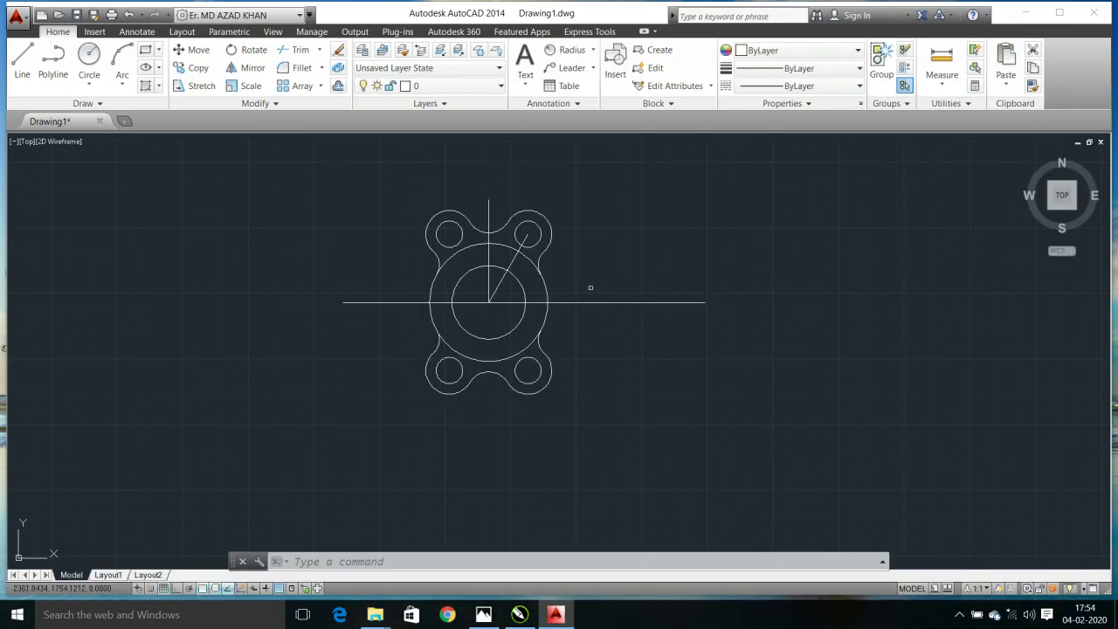
Draw diagonal lines: plate centre to lower-left circle centre, and lower-right to upper-left circle centre
{"action": "scroll", "coordinate": [516, 249], "scroll_direction": "up", "scroll_amount": 4}
{"action": "type", "text": "l"}
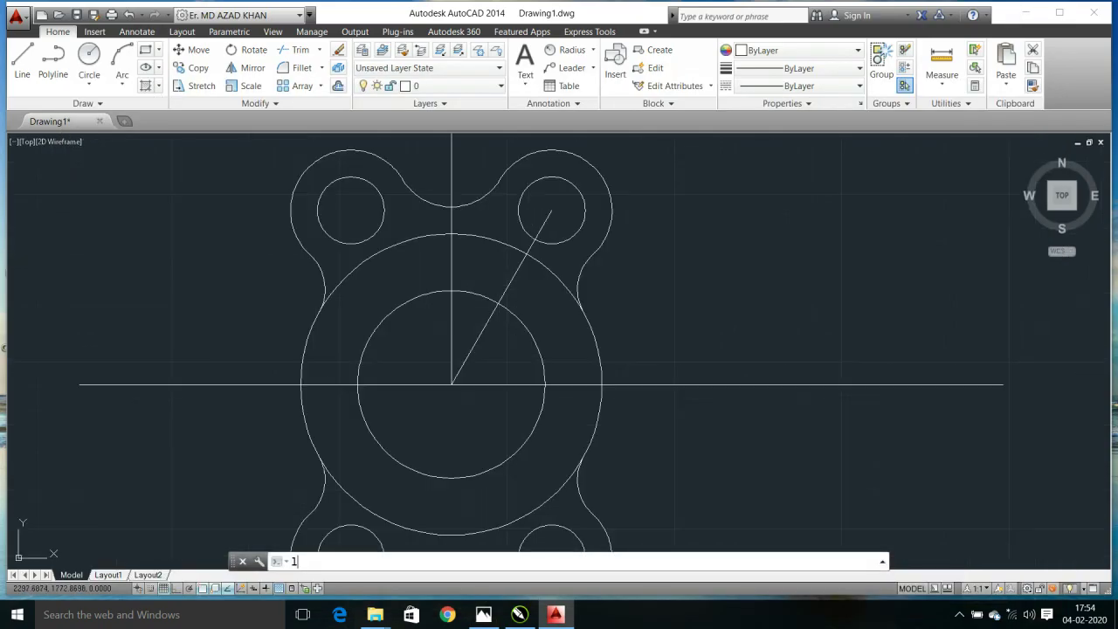
{"action": "key", "text": "Return"}
{"action": "middle_click_drag", "start_coordinate": [515, 261], "coordinate": [522, 210]}
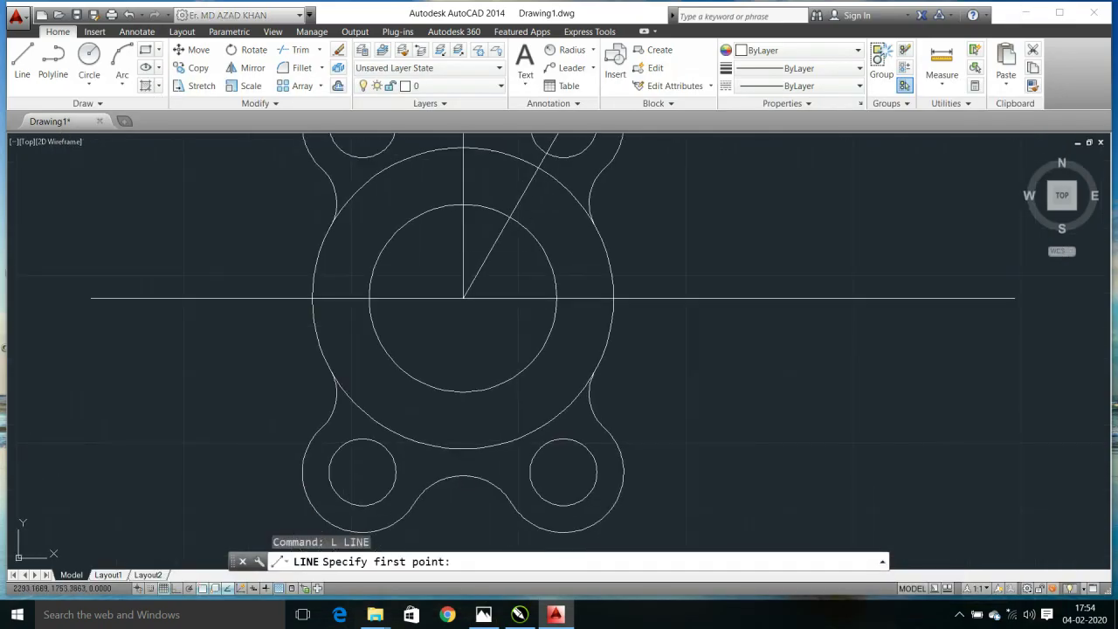
{"action": "left_click", "coordinate": [463, 298]}
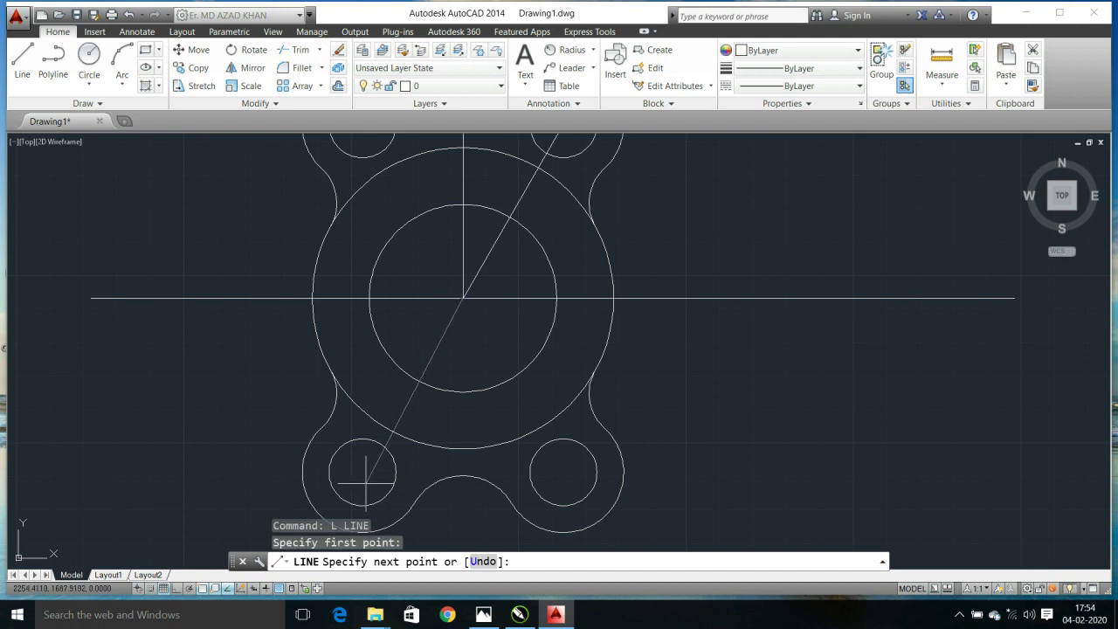
{"action": "left_click", "coordinate": [363, 472]}
{"action": "key", "text": "Return"}
{"action": "key", "text": "Return"}
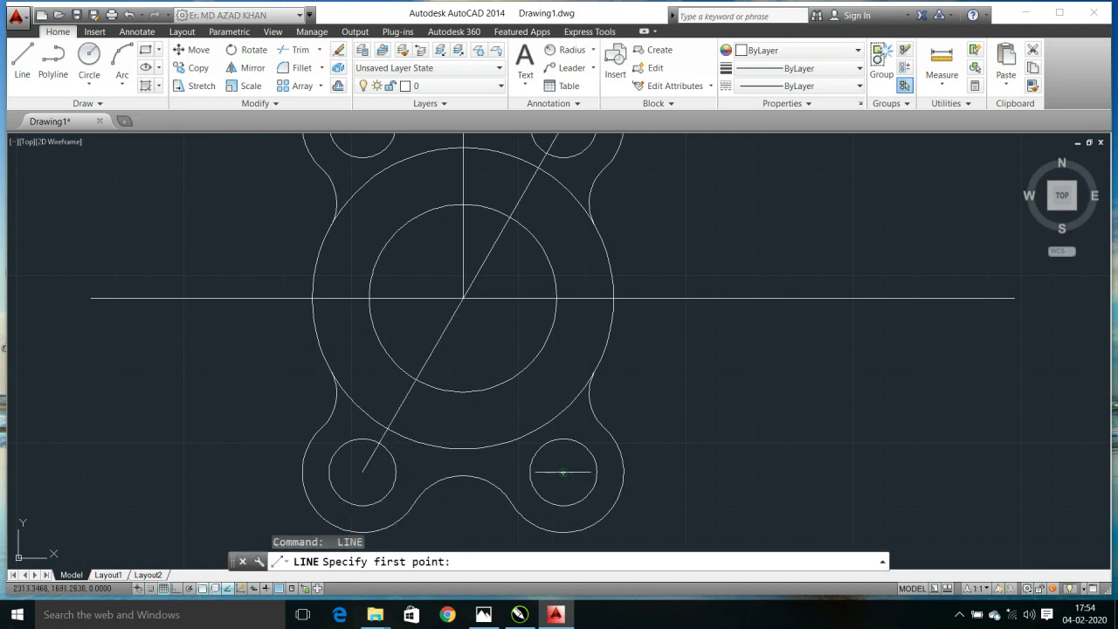
{"action": "left_click", "coordinate": [563, 471]}
{"action": "middle_click_drag", "start_coordinate": [472, 332], "coordinate": [507, 463]}
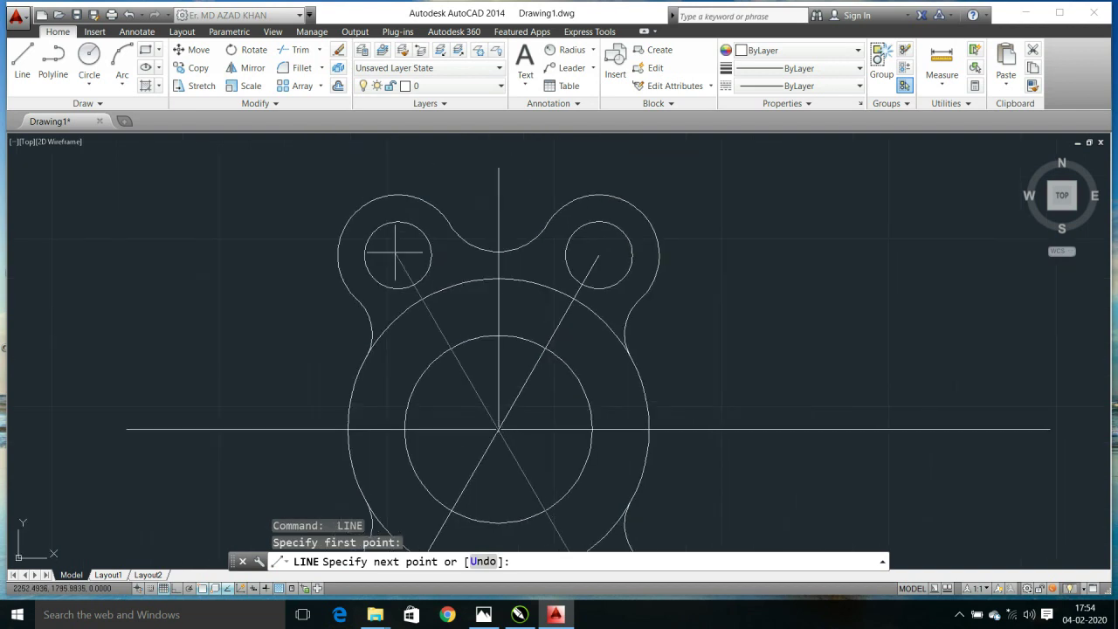
{"action": "left_click", "coordinate": [397, 256]}
{"action": "key", "text": "Return"}
{"action": "middle_click_drag", "start_coordinate": [539, 408], "coordinate": [535, 312]}
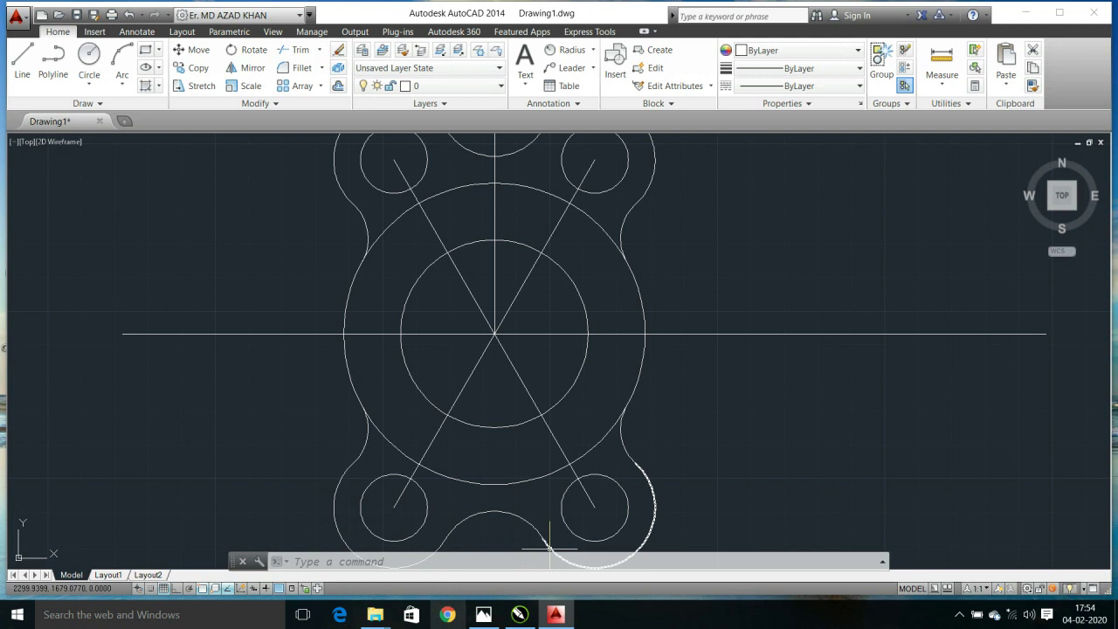
Offset the right and left parts of the horizontal centre line 4 units above and below
{"action": "type", "text": "O"}
{"action": "key", "text": "Return"}
{"action": "type", "text": "4"}
{"action": "key", "text": "Return"}
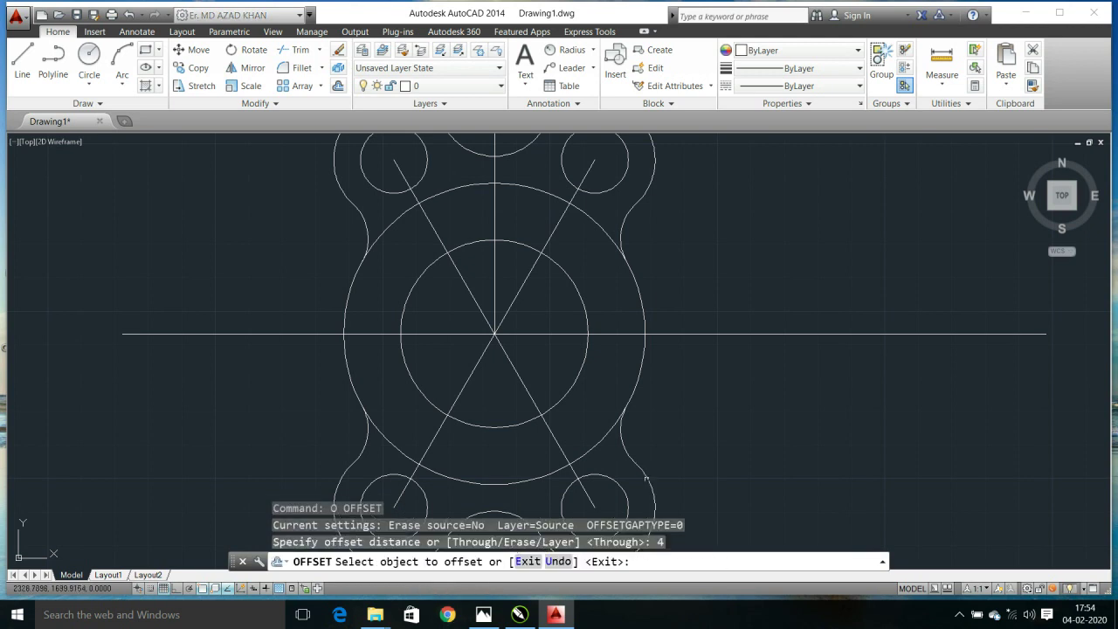
{"action": "left_click", "coordinate": [691, 304]}
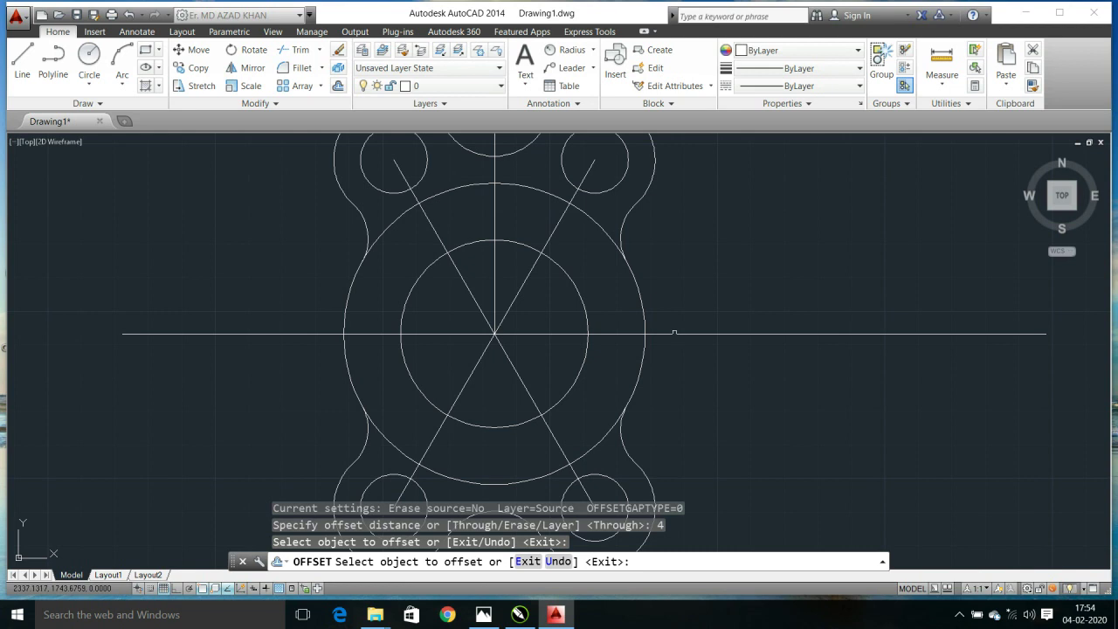
{"action": "left_click", "coordinate": [675, 332]}
{"action": "left_click", "coordinate": [667, 325]}
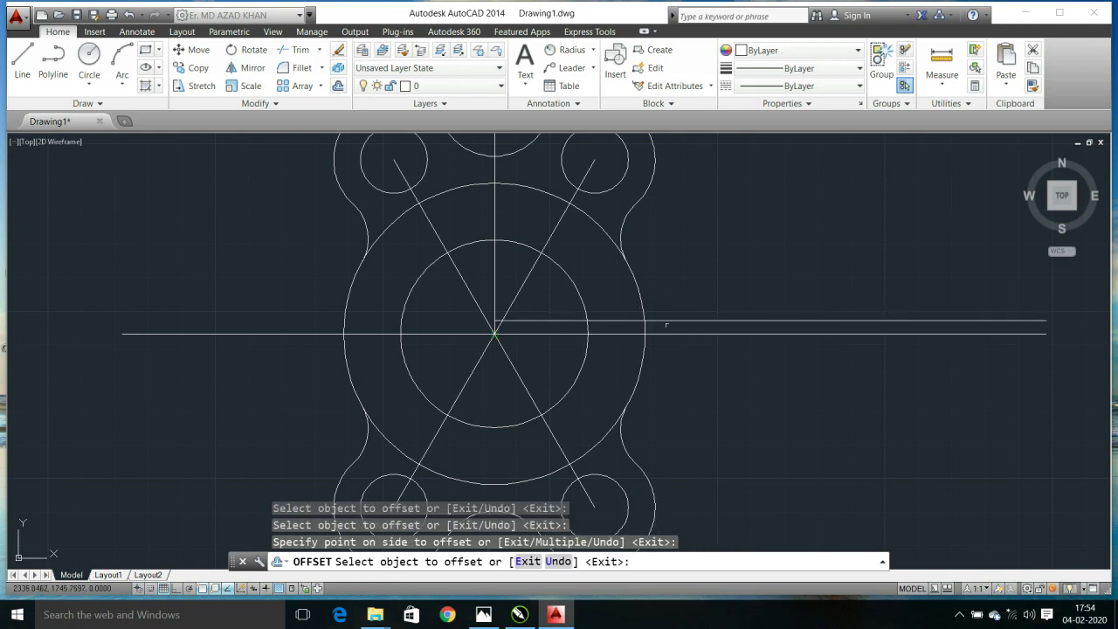
{"action": "left_click", "coordinate": [674, 334]}
{"action": "left_click", "coordinate": [553, 340]}
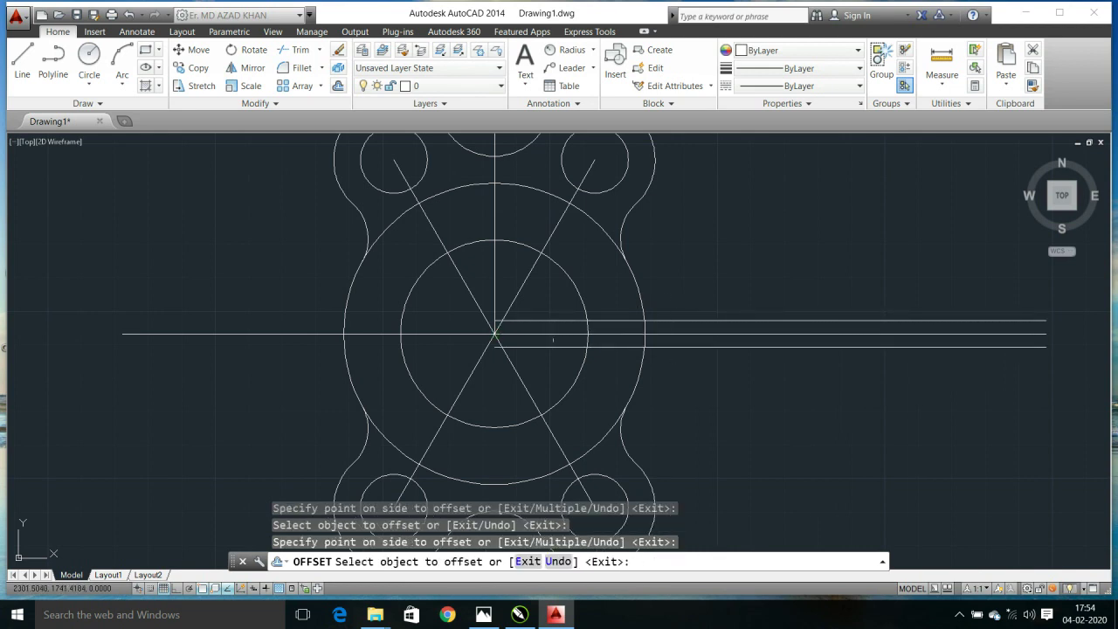
{"action": "left_click", "coordinate": [224, 339]}
{"action": "left_click", "coordinate": [181, 374]}
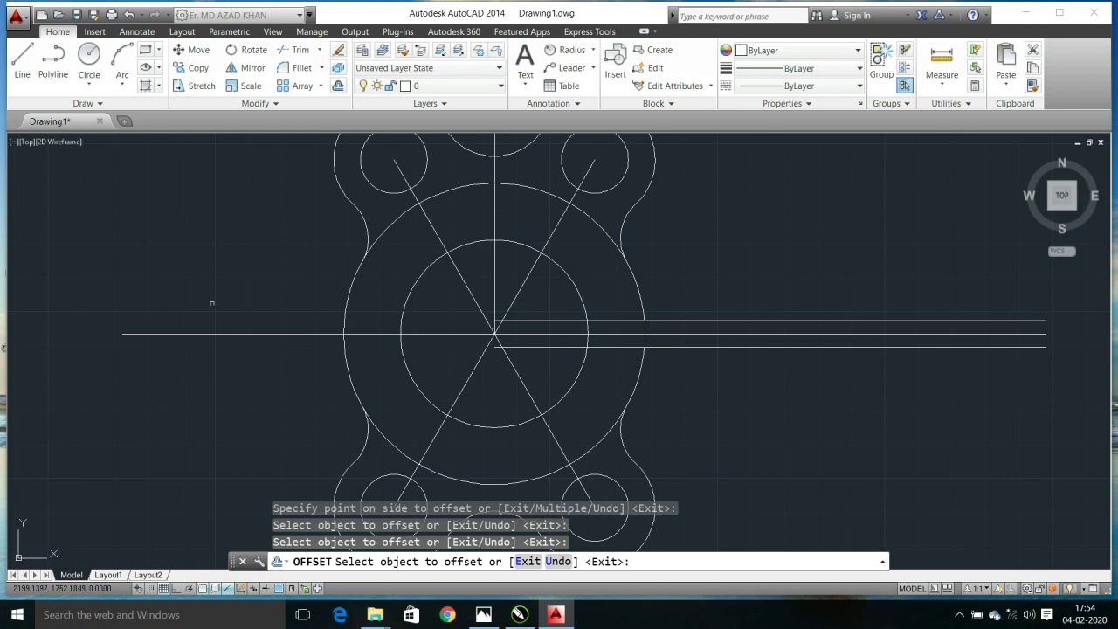
{"action": "left_click", "coordinate": [214, 330]}
{"action": "left_click", "coordinate": [221, 304]}
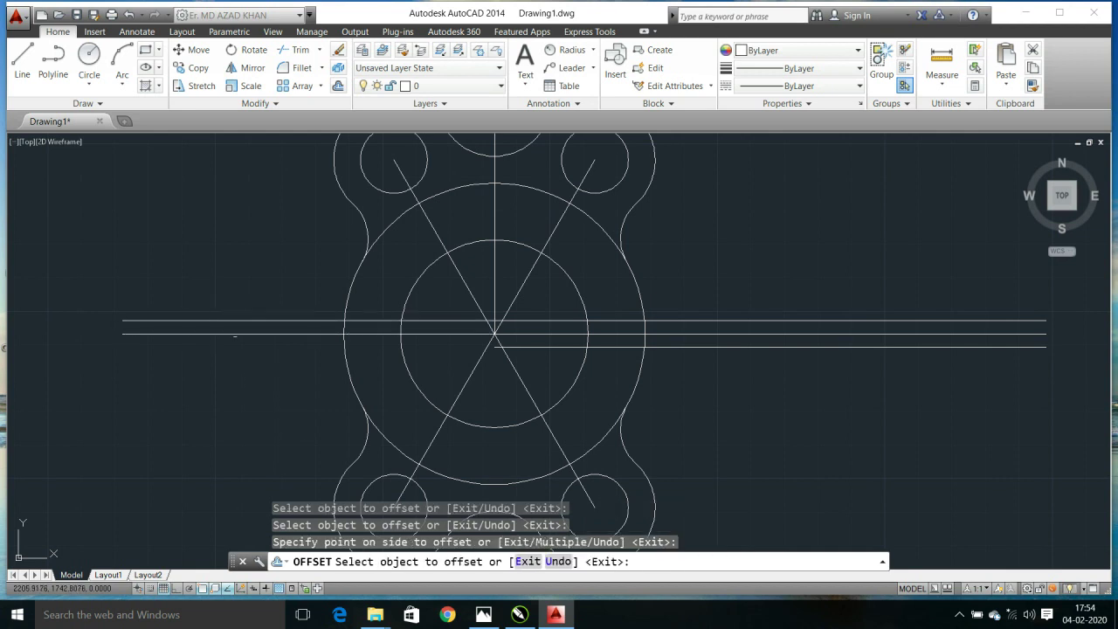
{"action": "left_click", "coordinate": [237, 340]}
{"action": "left_click", "coordinate": [244, 355]}
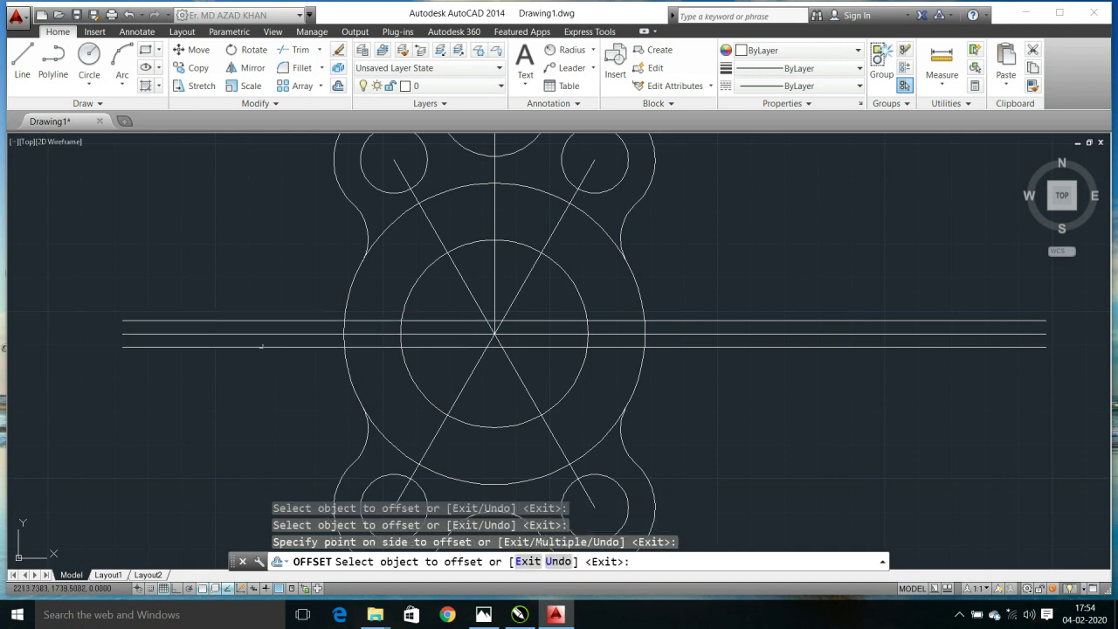
Offset the upper-left, upper-right and lower-left diagonals 4 units to each side
{"action": "left_click", "coordinate": [439, 233]}
{"action": "left_click", "coordinate": [451, 228]}
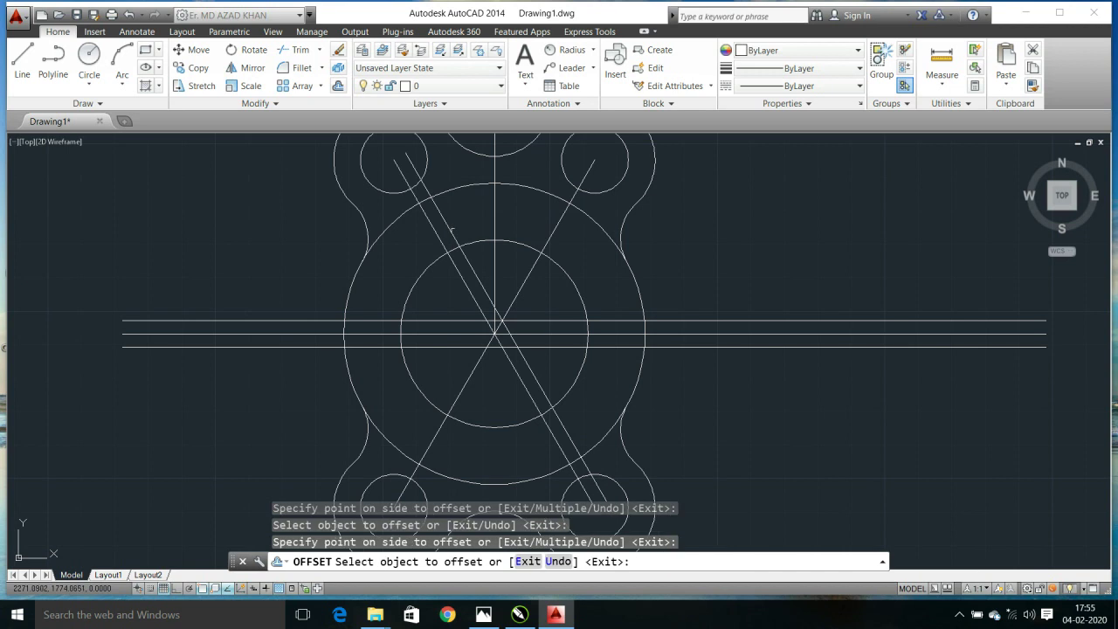
{"action": "left_click", "coordinate": [439, 242]}
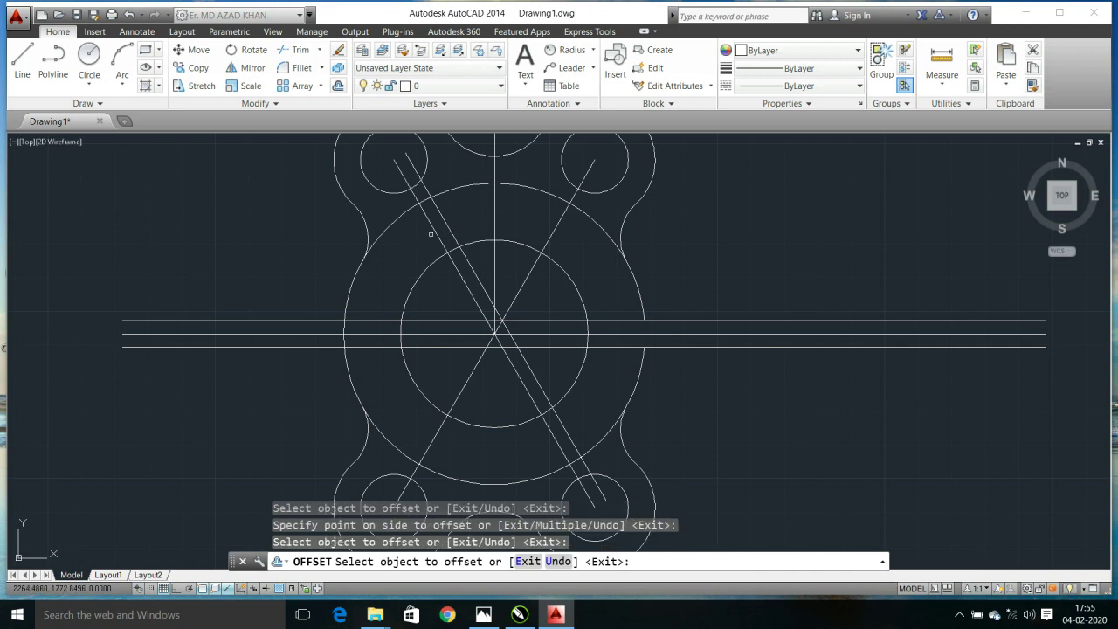
{"action": "left_click", "coordinate": [434, 232]}
{"action": "left_click", "coordinate": [417, 241]}
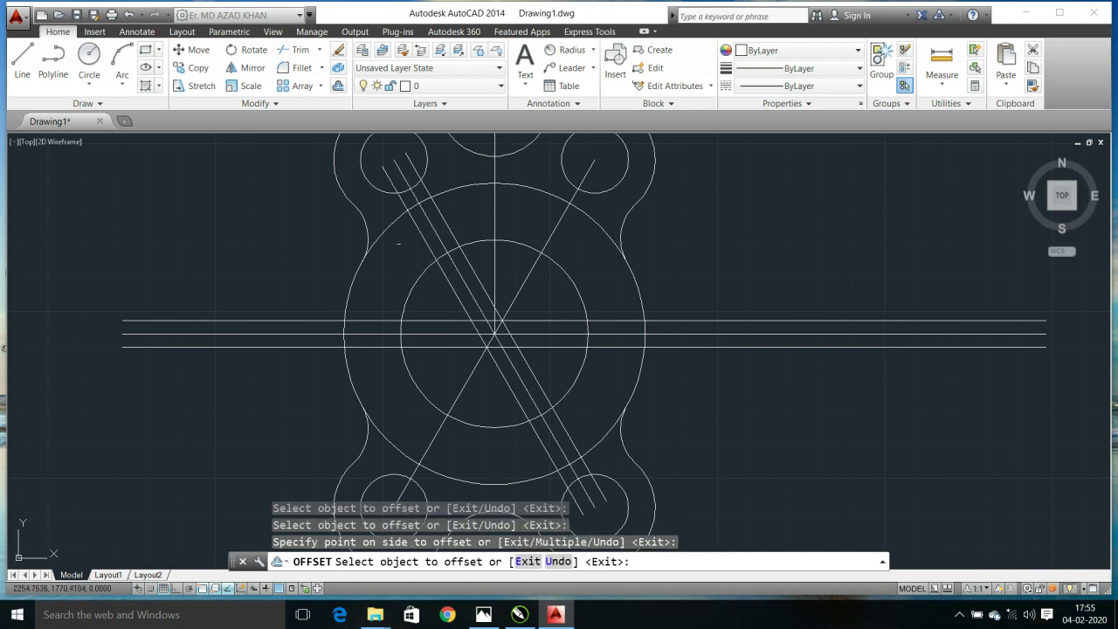
{"action": "left_click", "coordinate": [551, 229]}
{"action": "left_click", "coordinate": [581, 244]}
{"action": "left_click", "coordinate": [566, 219]}
{"action": "left_click", "coordinate": [594, 249]}
{"action": "left_click", "coordinate": [463, 390]}
{"action": "left_click", "coordinate": [465, 382]}
{"action": "left_click", "coordinate": [456, 373]}
{"action": "left_click", "coordinate": [466, 376]}
{"action": "key", "text": "Escape"}
Trim the horizontal lines outside the circle and the centre crossing lines into a small star
{"action": "type", "text": "tr"}
{"action": "key", "text": "Return"}
{"action": "key", "text": "Return"}
{"action": "left_click", "coordinate": [881, 438]}
{"action": "left_click", "coordinate": [789, 318]}
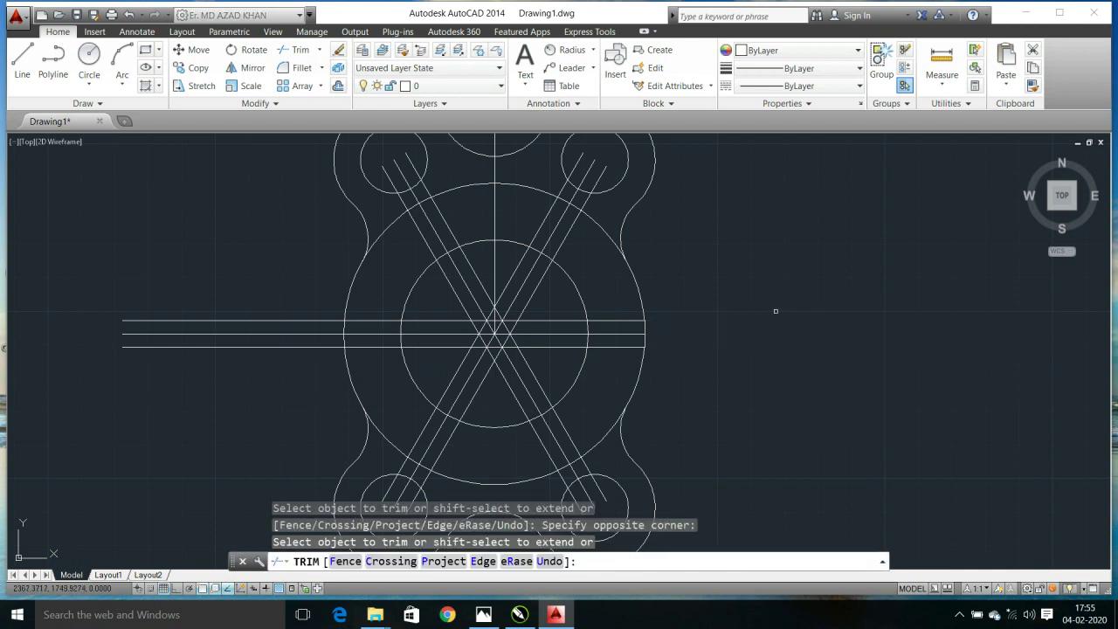
{"action": "left_click", "coordinate": [254, 301]}
{"action": "left_click", "coordinate": [231, 398]}
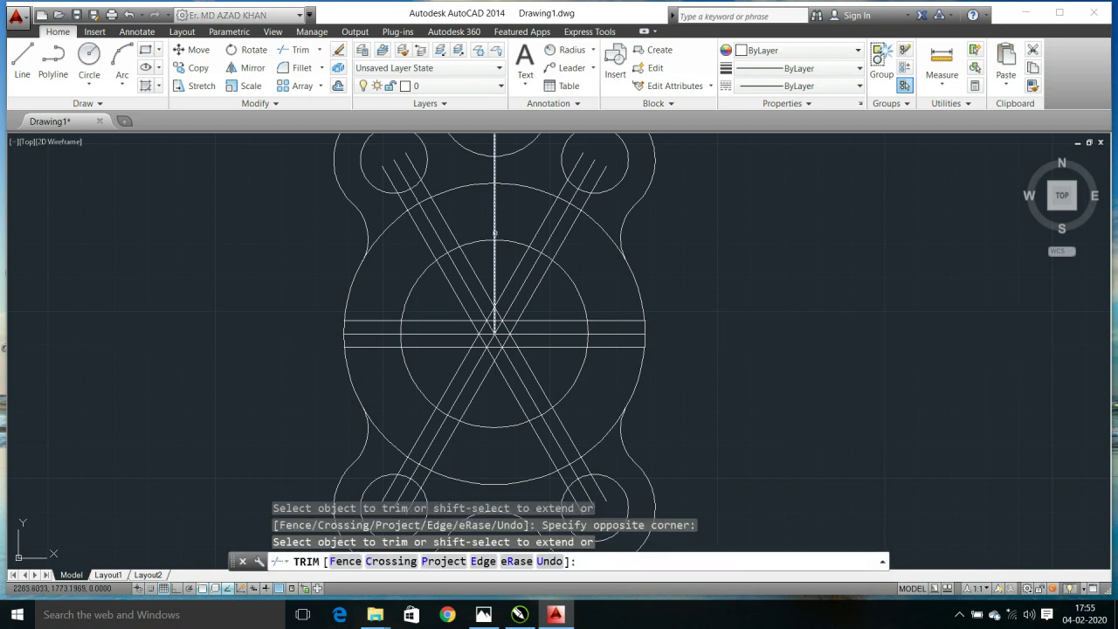
{"action": "left_click", "coordinate": [474, 258]}
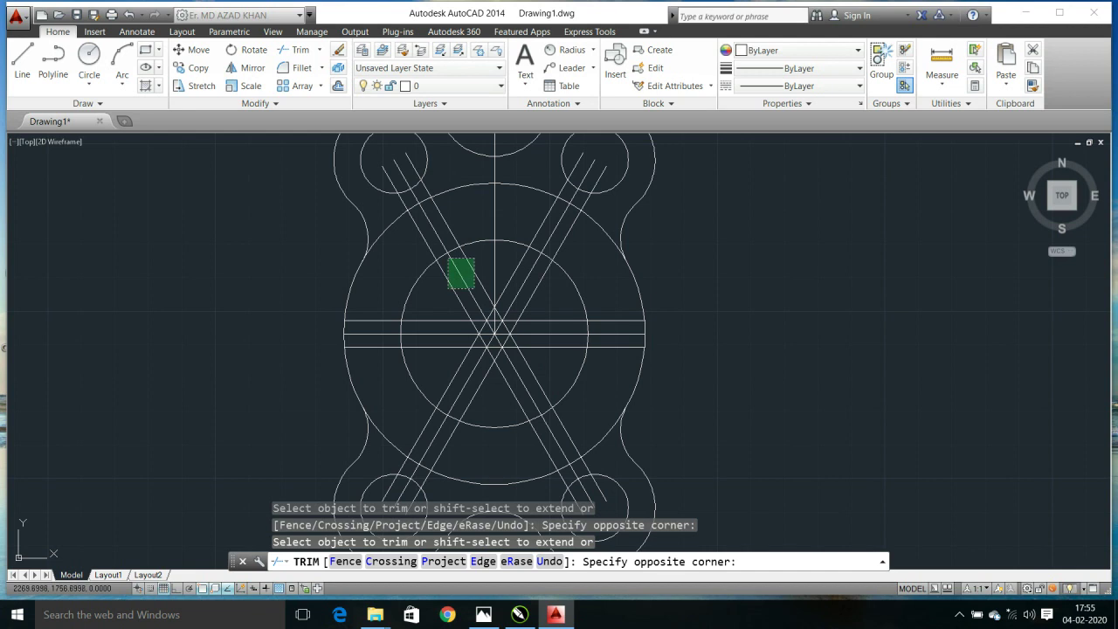
{"action": "left_click", "coordinate": [448, 293]}
{"action": "left_click", "coordinate": [531, 362]}
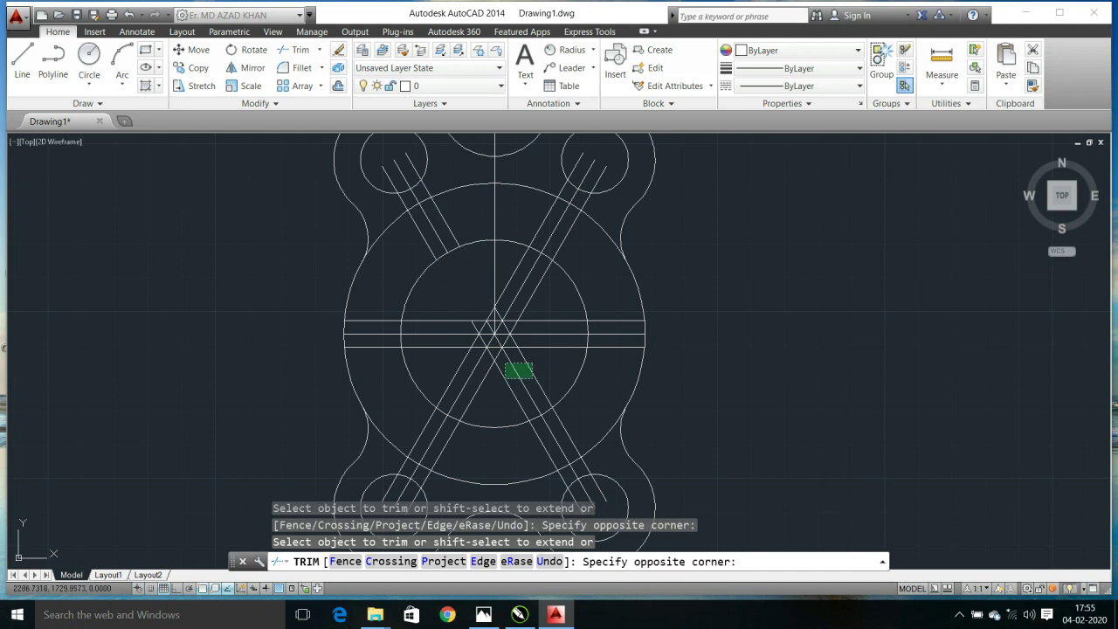
{"action": "left_click", "coordinate": [502, 391]}
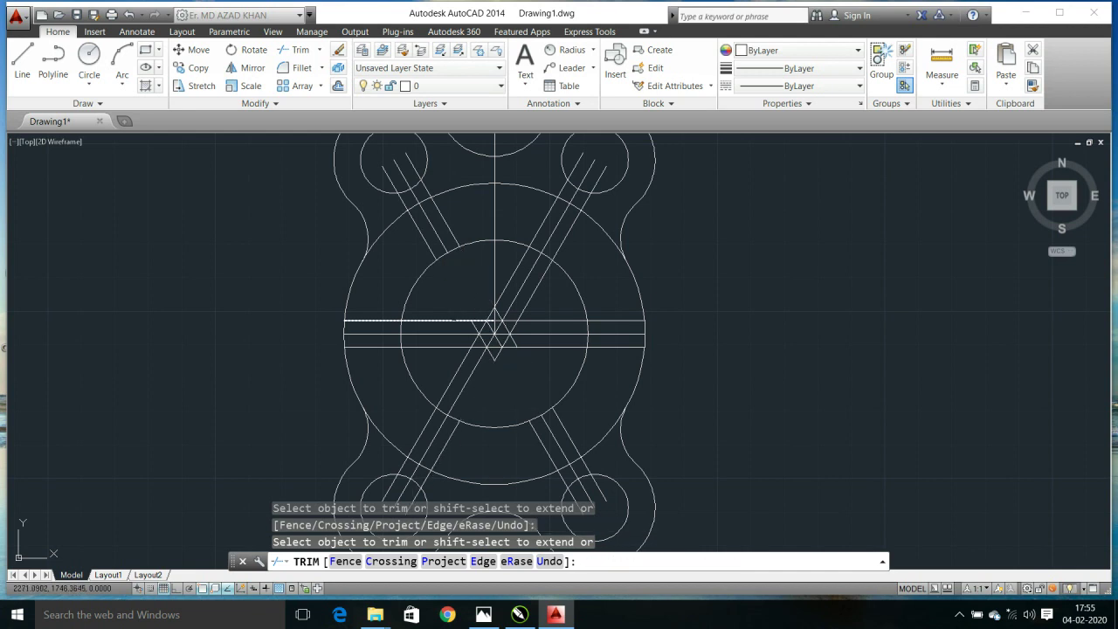
{"action": "left_click", "coordinate": [539, 301]}
{"action": "left_click", "coordinate": [443, 372]}
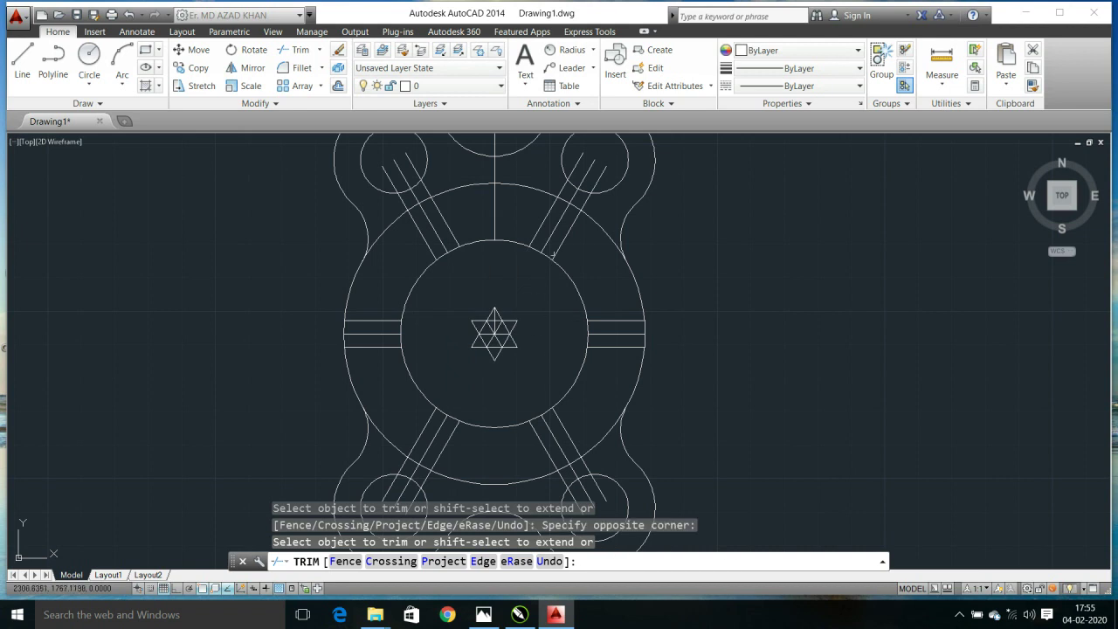
Trim away the spoke lines inside all four lobe circles
{"action": "left_click", "coordinate": [595, 206]}
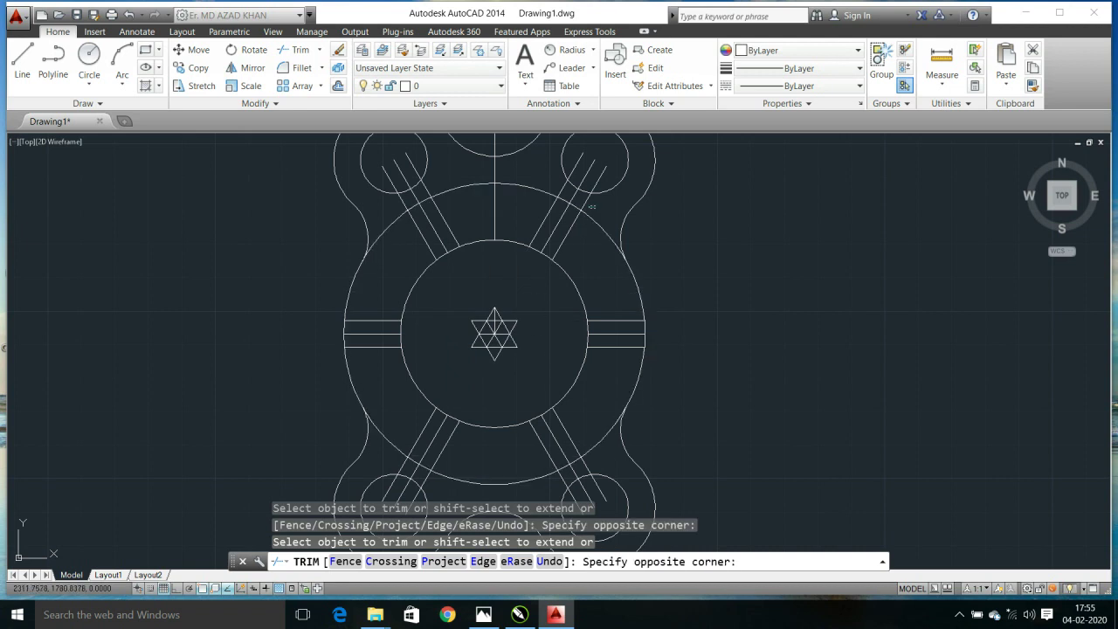
{"action": "left_click", "coordinate": [592, 207]}
{"action": "left_click", "coordinate": [611, 175]}
{"action": "left_click", "coordinate": [571, 156]}
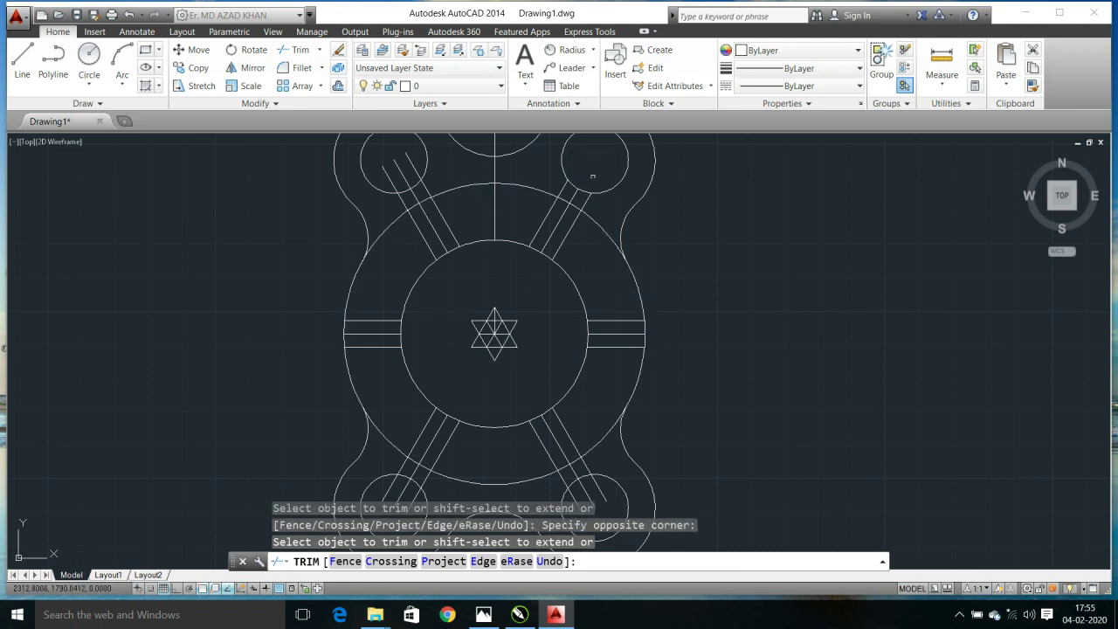
{"action": "left_click", "coordinate": [415, 158]}
{"action": "left_click", "coordinate": [387, 174]}
{"action": "middle_click_drag", "start_coordinate": [425, 370], "coordinate": [487, 250]}
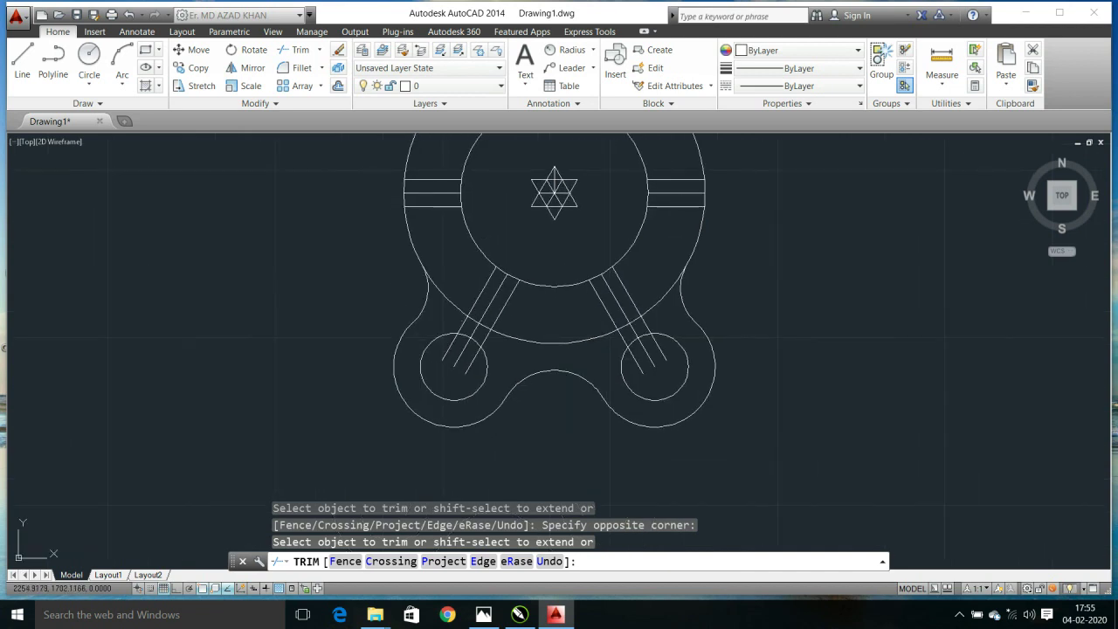
{"action": "left_click", "coordinate": [472, 351]}
{"action": "left_click", "coordinate": [434, 379]}
{"action": "left_click", "coordinate": [678, 361]}
{"action": "left_click", "coordinate": [637, 374]}
{"action": "left_click", "coordinate": [669, 354]}
{"action": "left_click", "coordinate": [610, 384]}
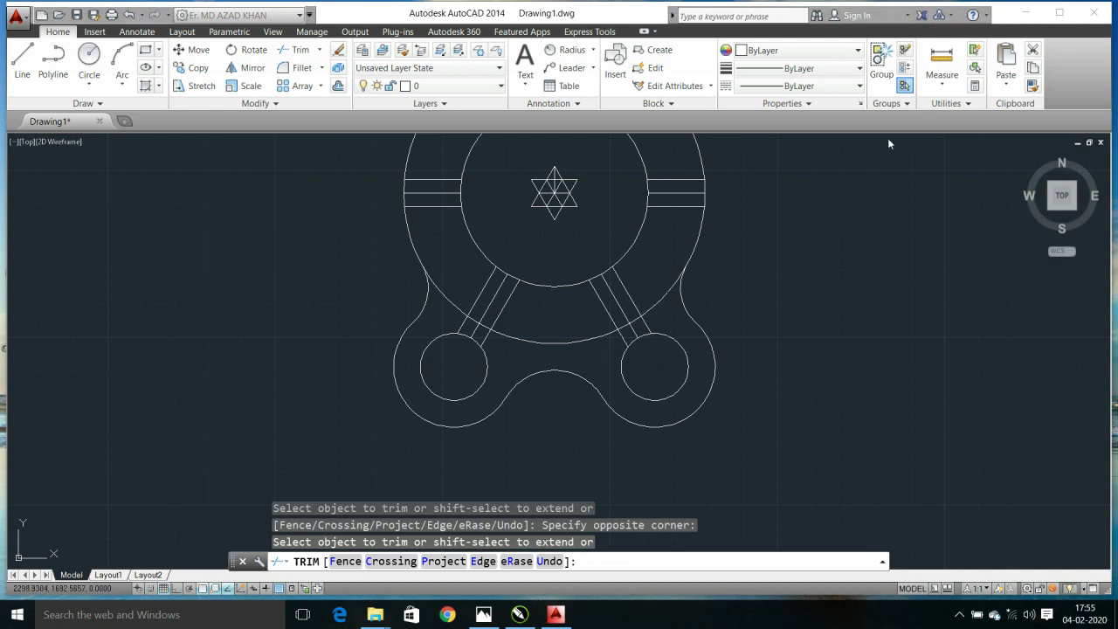
{"action": "middle_click_drag", "start_coordinate": [624, 275], "coordinate": [642, 479]}
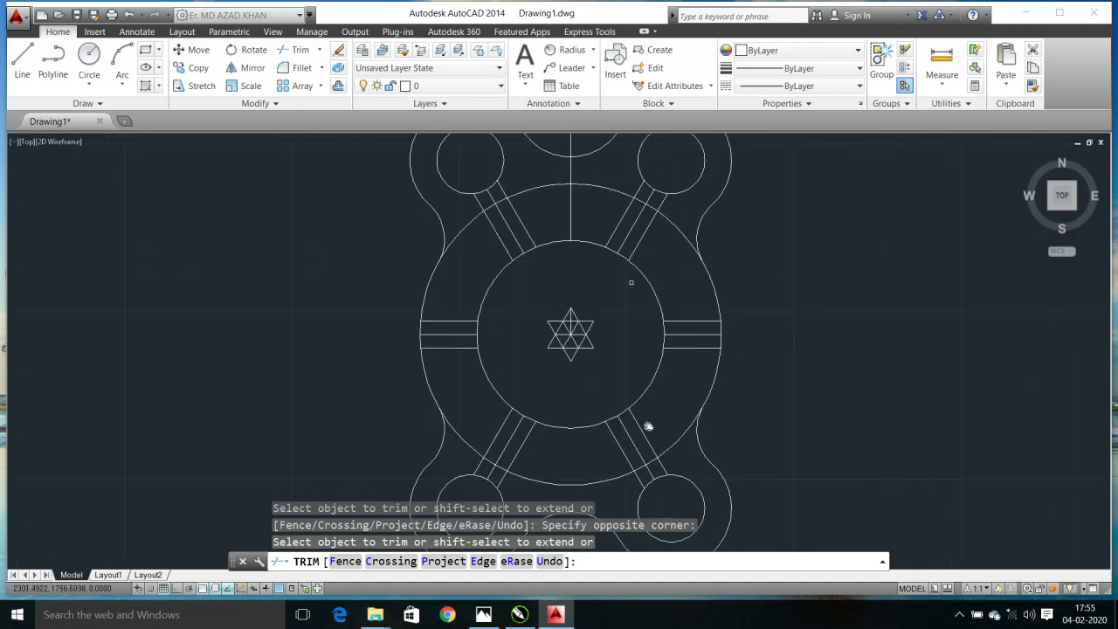
Erase the vertical centre line above the part
{"action": "key", "text": "Escape"}
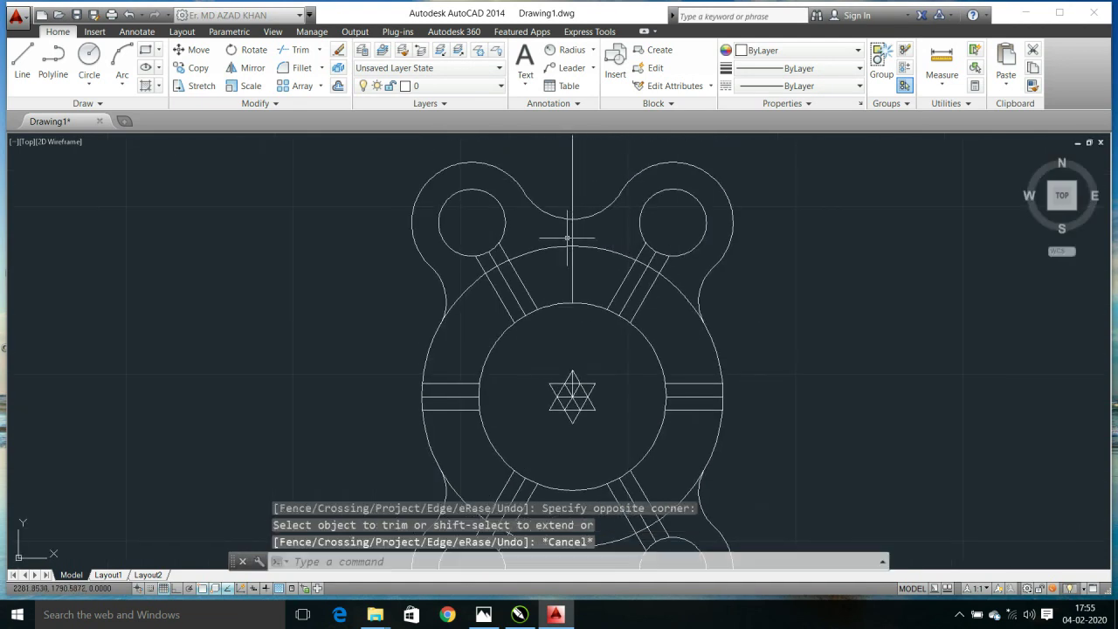
{"action": "left_click", "coordinate": [573, 247]}
{"action": "key", "text": "Delete"}
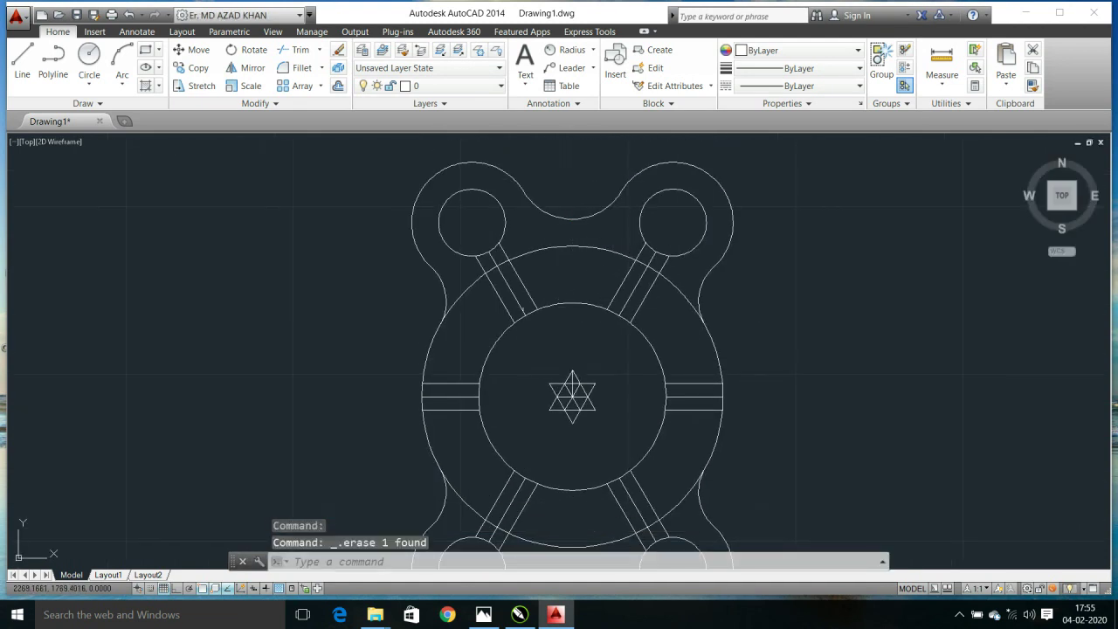
Trim the upper-right and upper-left spoke ends short of their lobes
{"action": "type", "text": "tr"}
{"action": "key", "text": "Return"}
{"action": "key", "text": "Return"}
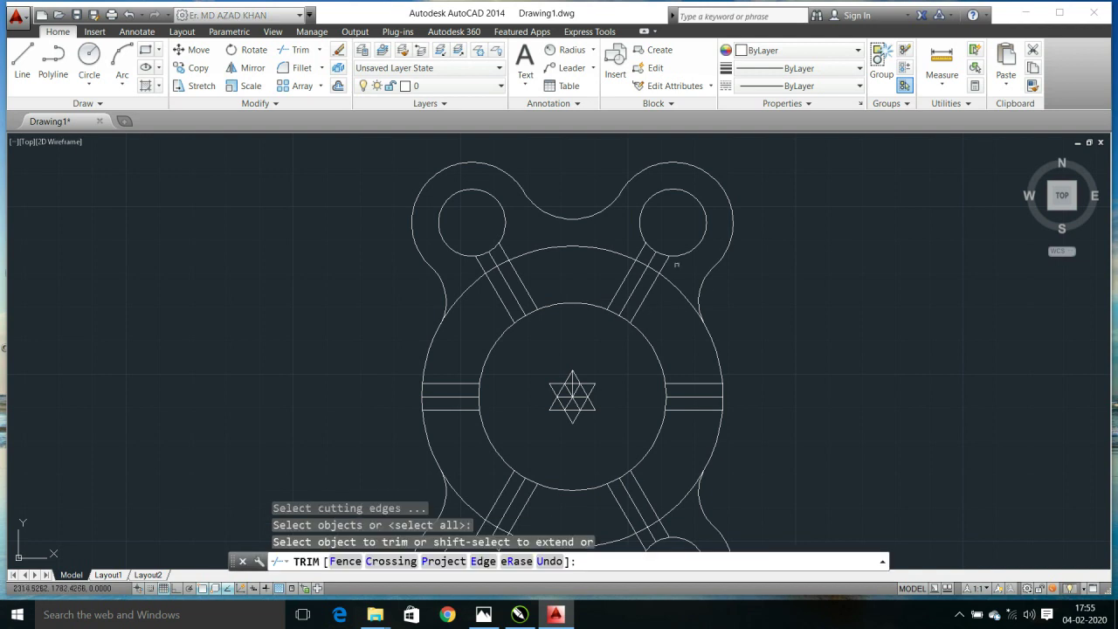
{"action": "left_click", "coordinate": [646, 262]}
{"action": "left_click", "coordinate": [652, 261]}
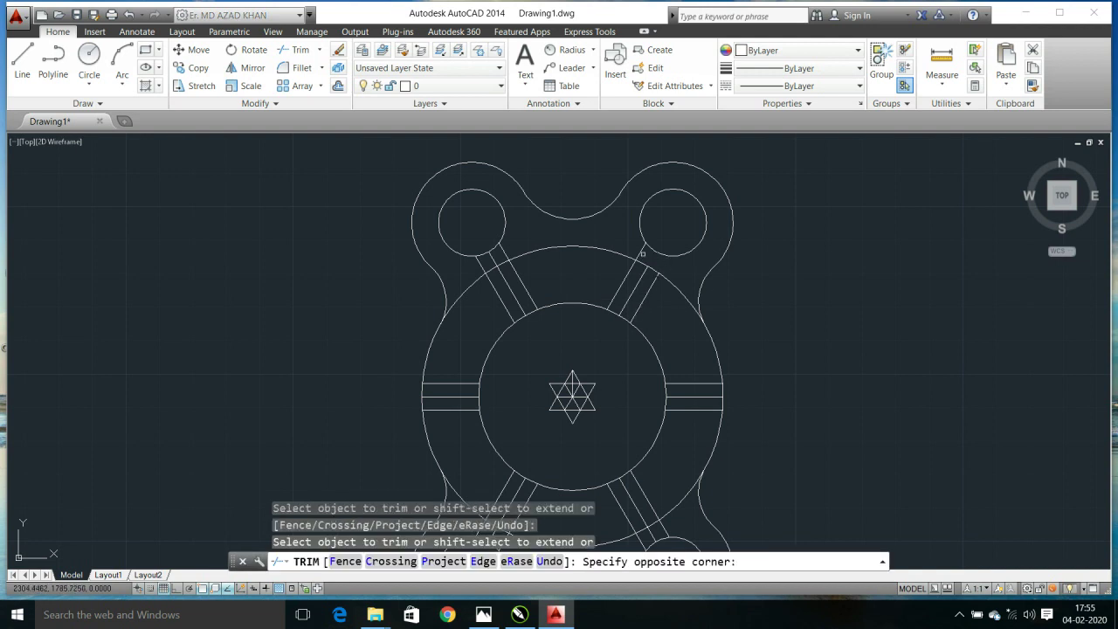
{"action": "left_click", "coordinate": [642, 254]}
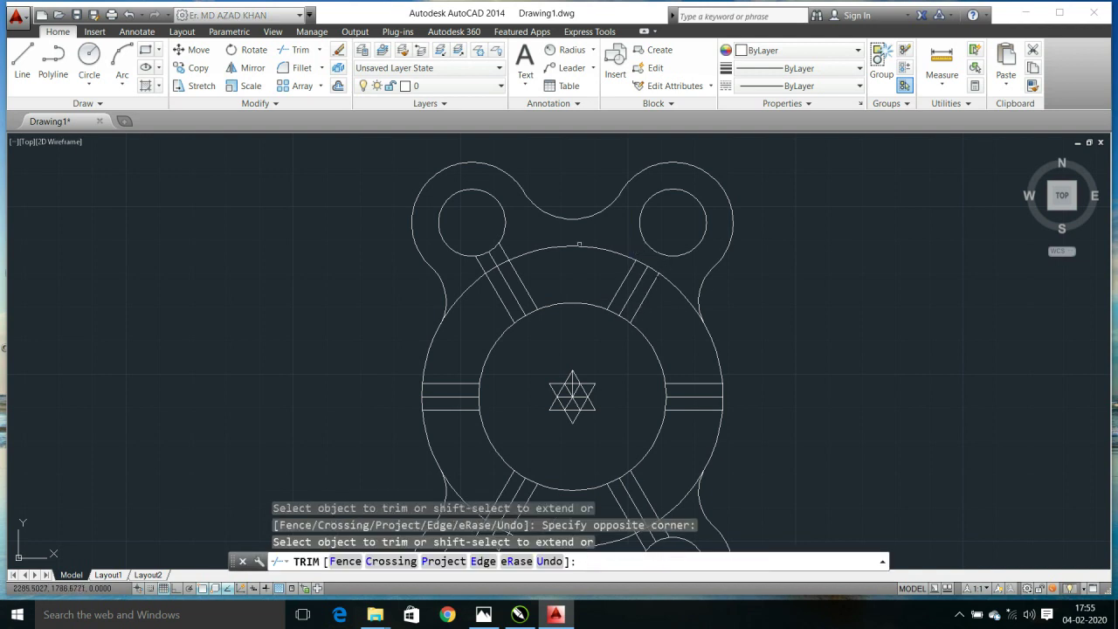
{"action": "left_click", "coordinate": [505, 251]}
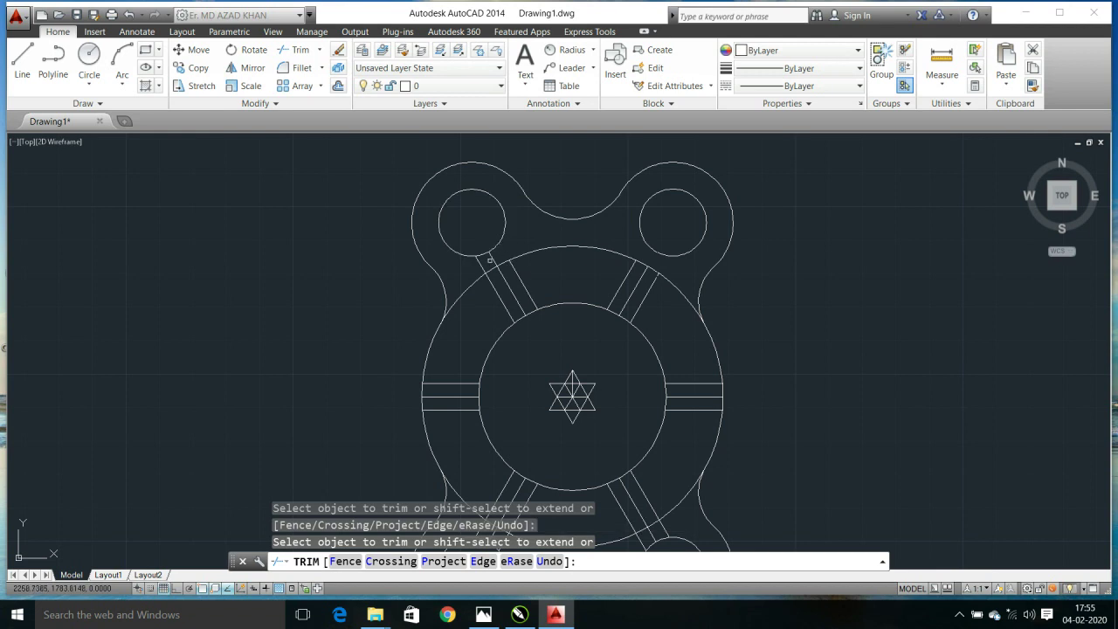
{"action": "left_click", "coordinate": [477, 267]}
{"action": "scroll", "coordinate": [495, 260], "scroll_direction": "up", "scroll_amount": 2}
{"action": "scroll", "coordinate": [529, 297], "scroll_direction": "down", "scroll_amount": 2}
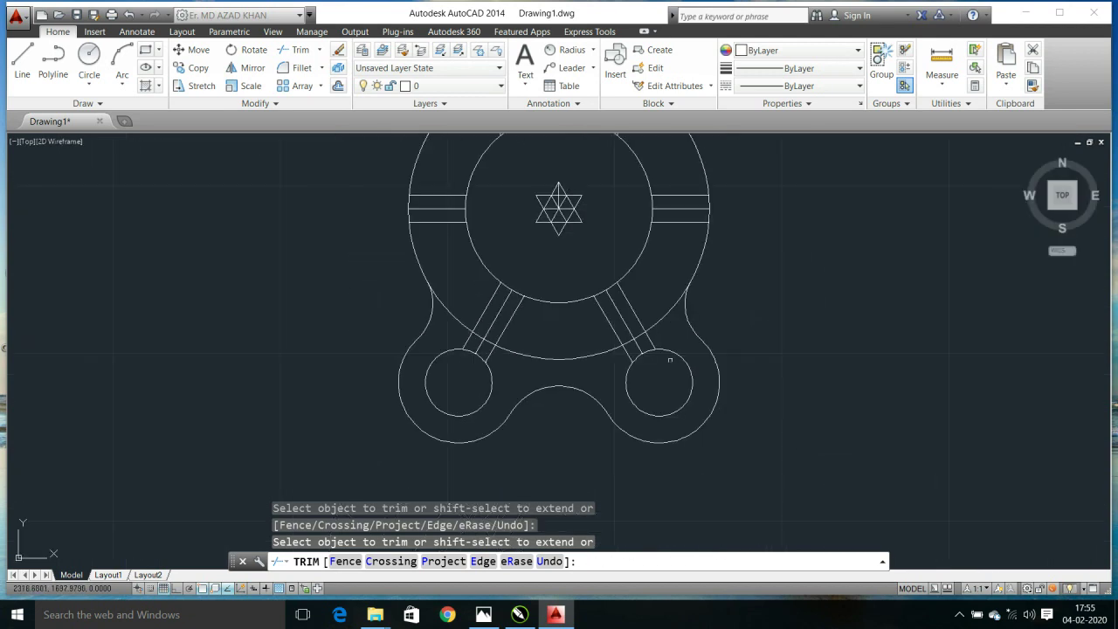
{"action": "scroll", "coordinate": [638, 324], "scroll_direction": "up", "scroll_amount": 5}
{"action": "scroll", "coordinate": [715, 253], "scroll_direction": "up", "scroll_amount": 4}
Trim the spoke ends near the lower circles, undoing one wrong trim
{"action": "left_click", "coordinate": [759, 217]}
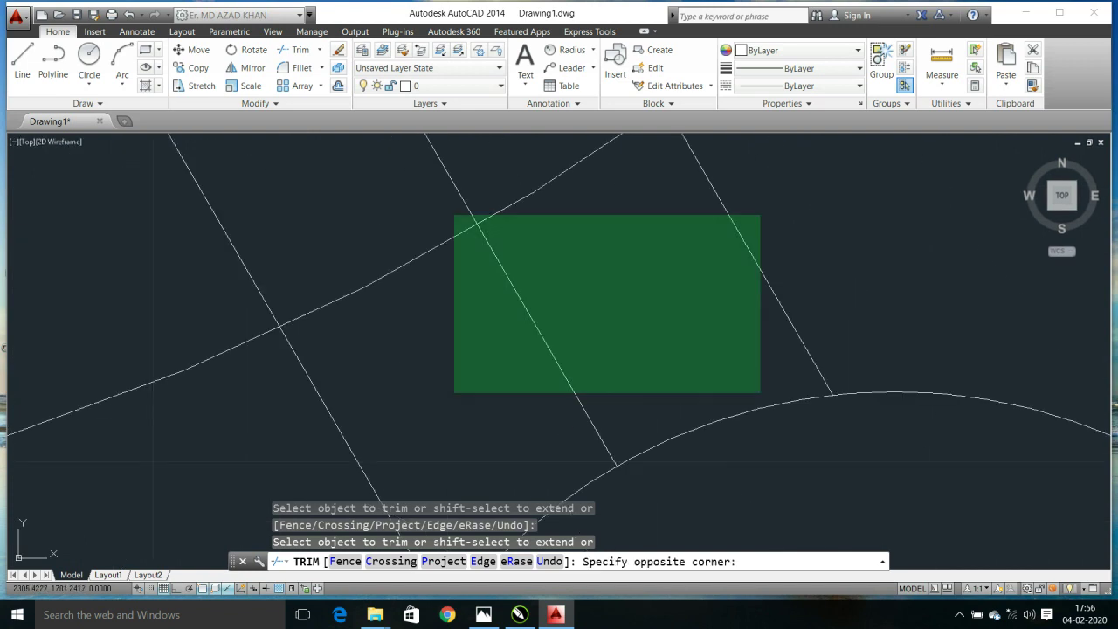
{"action": "left_click", "coordinate": [500, 390]}
{"action": "left_click", "coordinate": [392, 396]}
{"action": "left_click", "coordinate": [294, 451]}
{"action": "scroll", "coordinate": [350, 393], "scroll_direction": "down", "scroll_amount": 2}
{"action": "scroll", "coordinate": [298, 393], "scroll_direction": "down", "scroll_amount": 2}
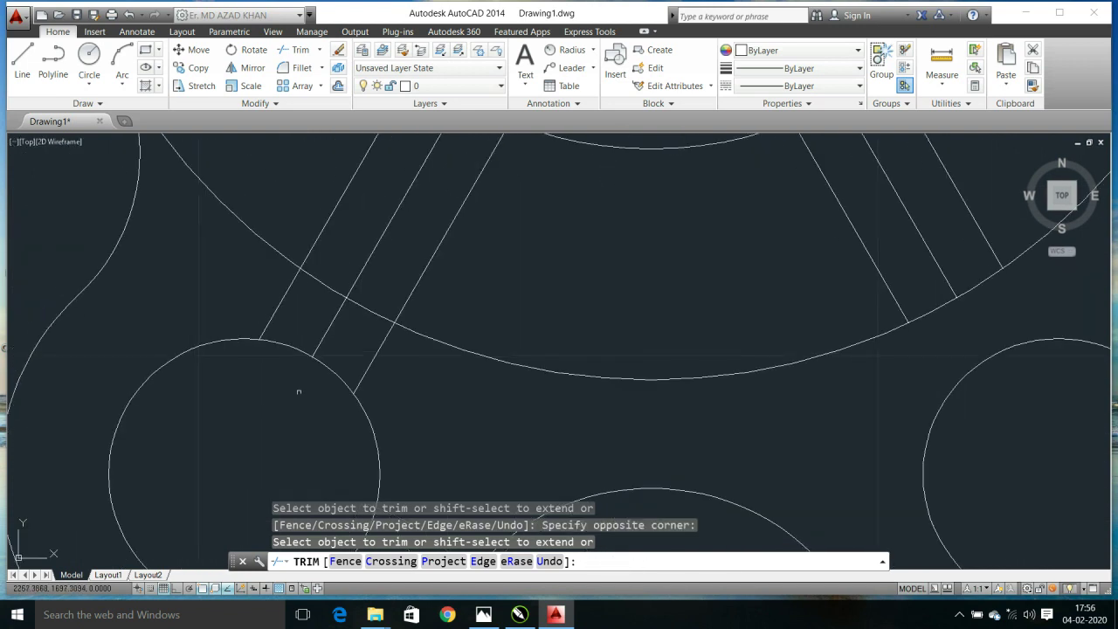
{"action": "left_click", "coordinate": [312, 278]}
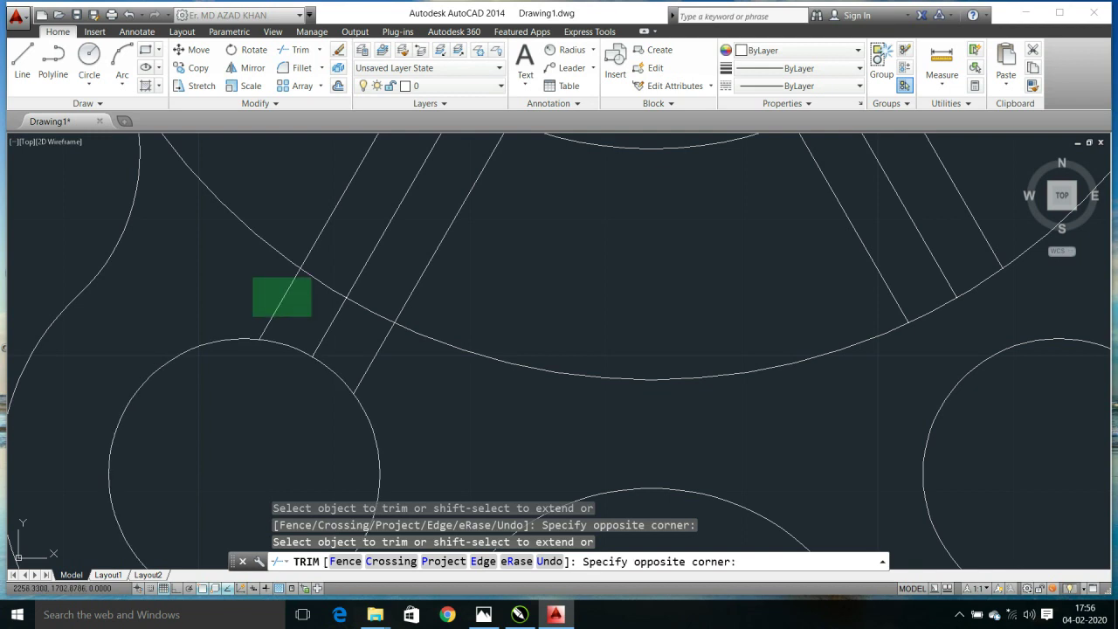
{"action": "left_click", "coordinate": [252, 315]}
{"action": "key", "text": "ctrl+z"}
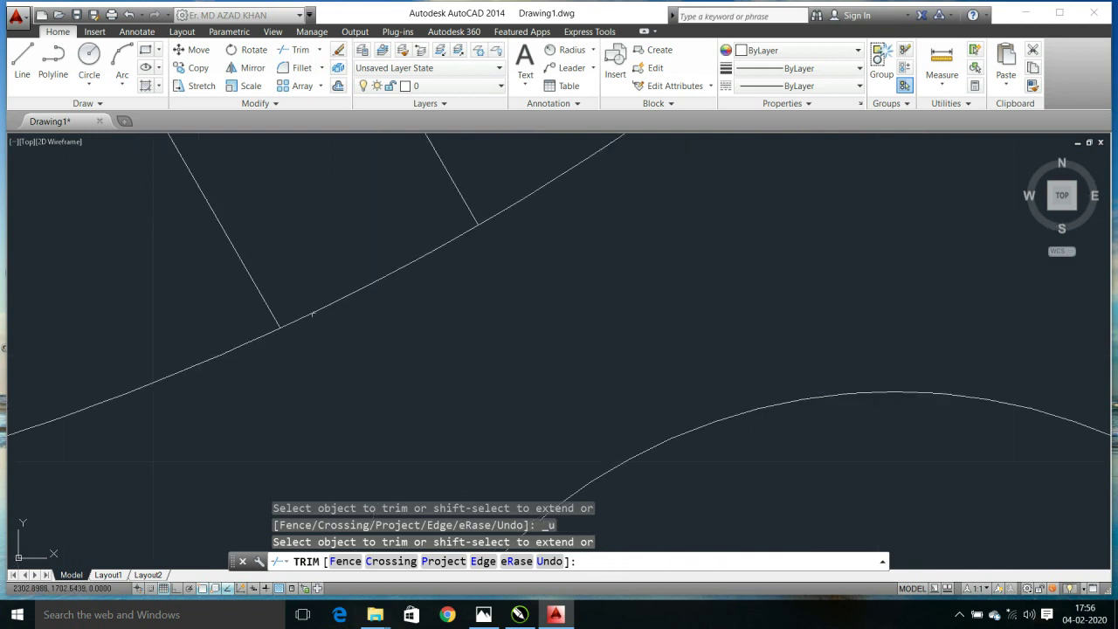
{"action": "scroll", "coordinate": [461, 347], "scroll_direction": "up", "scroll_amount": 2}
{"action": "scroll", "coordinate": [461, 347], "scroll_direction": "up", "scroll_amount": 2}
Trim the spoke segments between the big arc and the lower circle
{"action": "left_click", "coordinate": [455, 348]}
{"action": "left_click", "coordinate": [458, 346]}
{"action": "left_click", "coordinate": [495, 379]}
{"action": "left_click", "coordinate": [522, 397]}
{"action": "scroll", "coordinate": [522, 397], "scroll_direction": "down", "scroll_amount": 3}
{"action": "scroll", "coordinate": [522, 397], "scroll_direction": "down", "scroll_amount": 2}
{"action": "scroll", "coordinate": [521, 397], "scroll_direction": "down", "scroll_amount": 1}
{"action": "key", "text": "Escape"}
{"action": "scroll", "coordinate": [504, 345], "scroll_direction": "up", "scroll_amount": 5}
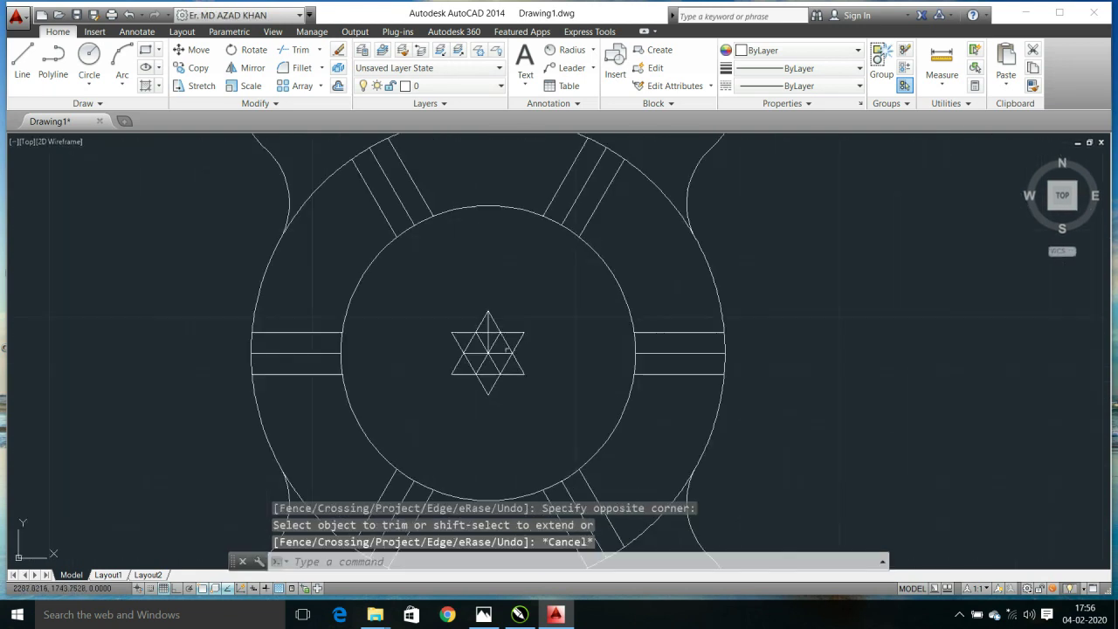
Erase the vertical line running through the central star
{"action": "left_click", "coordinate": [536, 386]}
{"action": "left_click", "coordinate": [421, 272]}
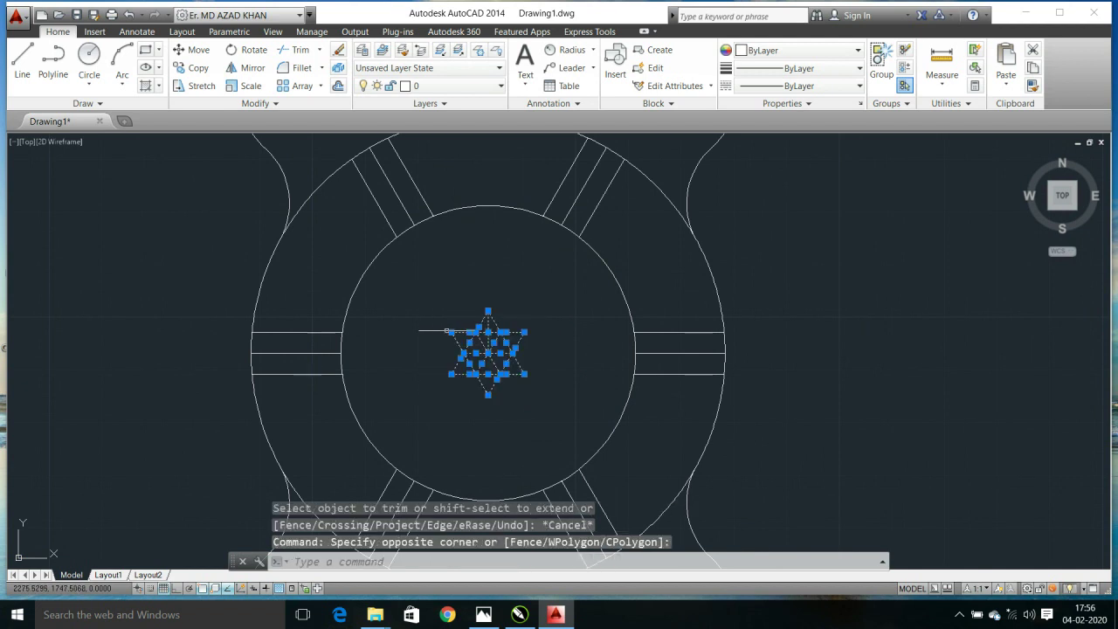
{"action": "key", "text": "Escape"}
{"action": "scroll", "coordinate": [480, 322], "scroll_direction": "up", "scroll_amount": 2}
{"action": "scroll", "coordinate": [481, 323], "scroll_direction": "up", "scroll_amount": 2}
{"action": "scroll", "coordinate": [481, 322], "scroll_direction": "up", "scroll_amount": 2}
{"action": "left_click", "coordinate": [471, 320]}
{"action": "key", "text": "Delete"}
{"action": "scroll", "coordinate": [496, 363], "scroll_direction": "down", "scroll_amount": 4}
{"action": "scroll", "coordinate": [496, 366], "scroll_direction": "down", "scroll_amount": 4}
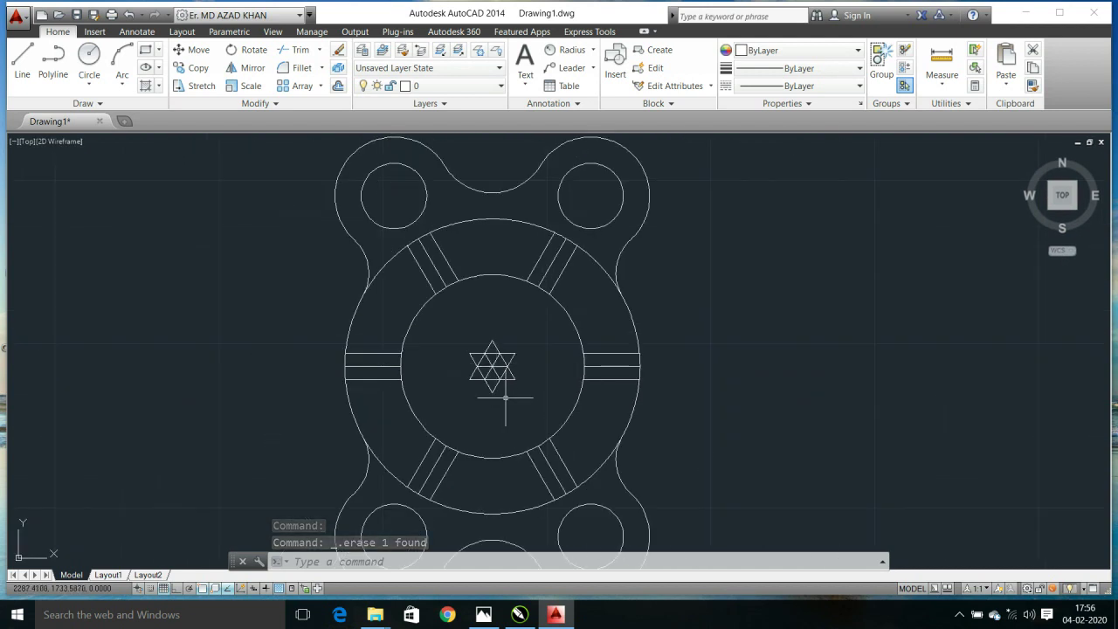
{"action": "scroll", "coordinate": [531, 363], "scroll_direction": "up", "scroll_amount": 2}
Window-select all the star's lines and delete them
{"action": "left_click", "coordinate": [401, 303]}
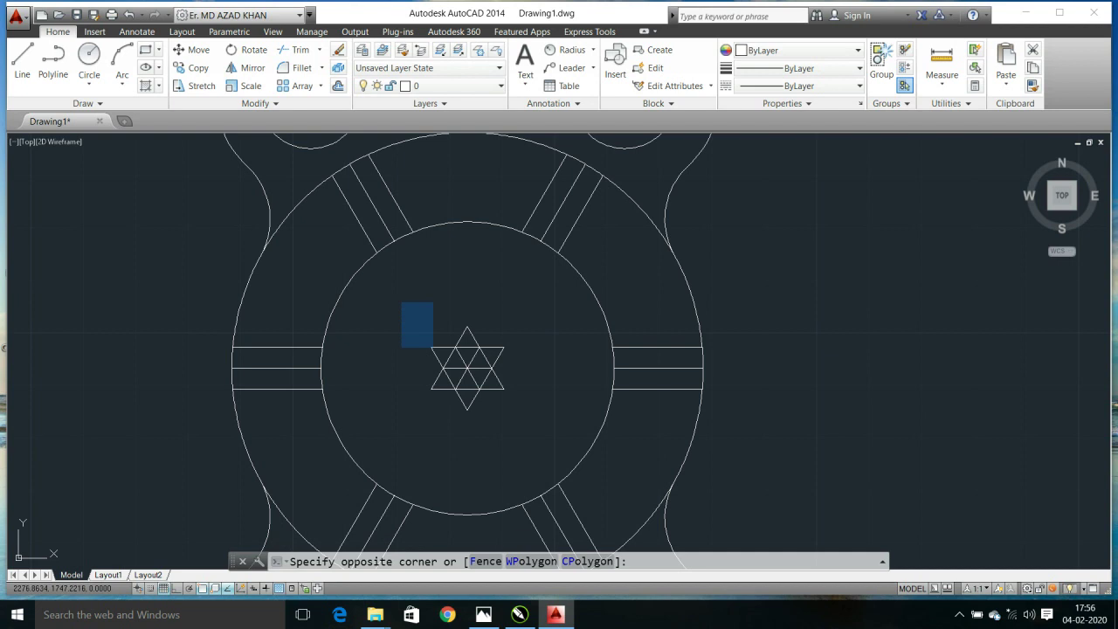
{"action": "left_click", "coordinate": [543, 444]}
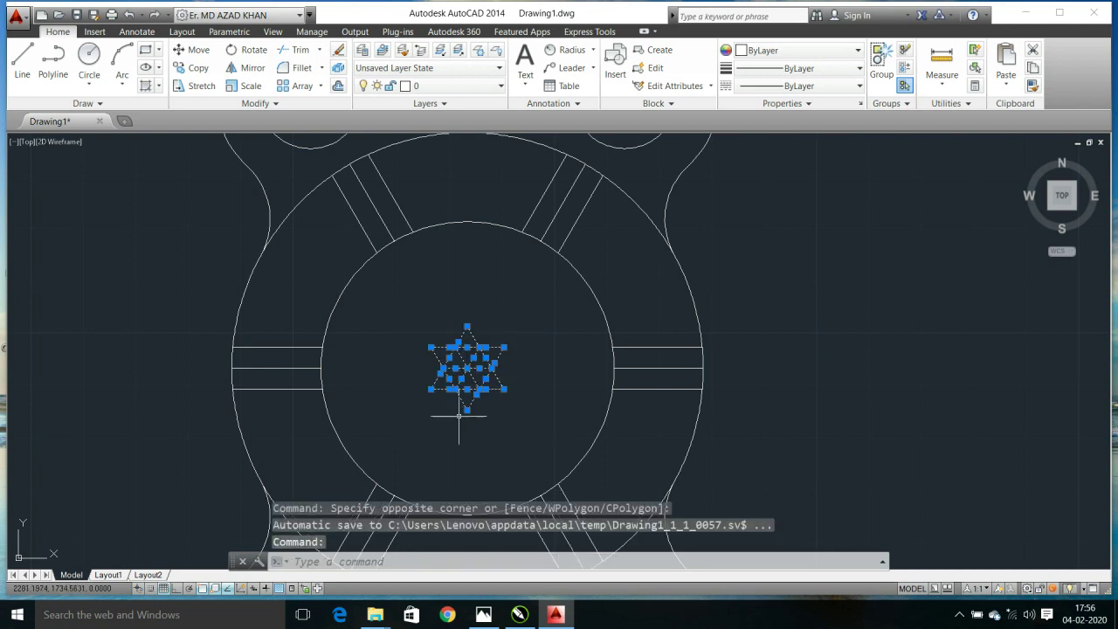
{"action": "key", "text": "Escape"}
{"action": "left_click", "coordinate": [537, 425]}
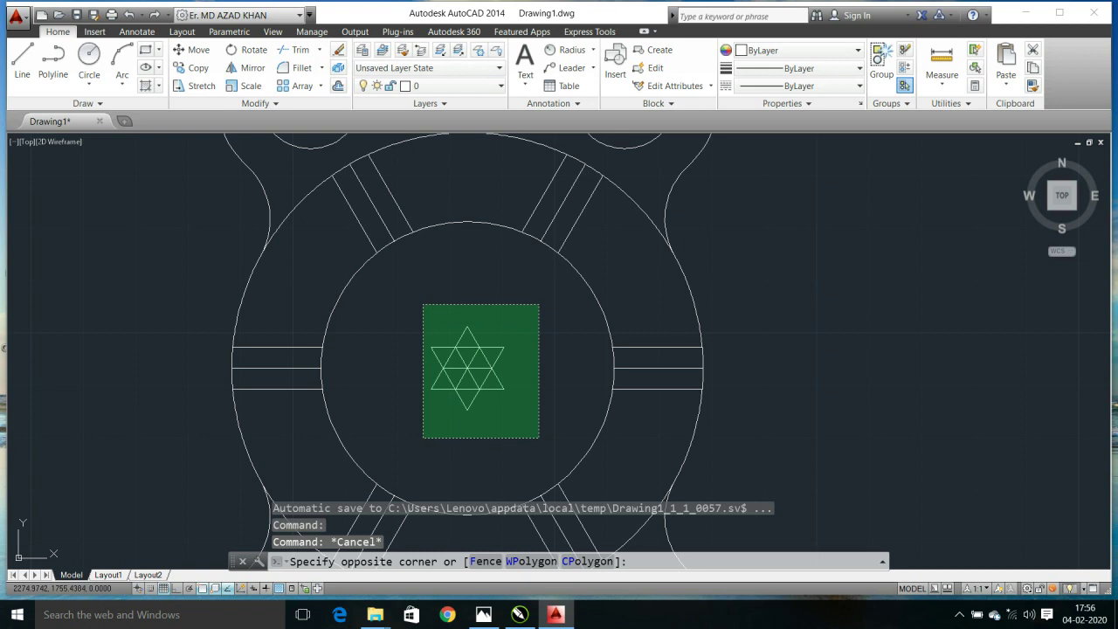
{"action": "left_click", "coordinate": [421, 303]}
{"action": "key", "text": "Delete"}
{"action": "scroll", "coordinate": [468, 365], "scroll_direction": "down", "scroll_amount": 5}
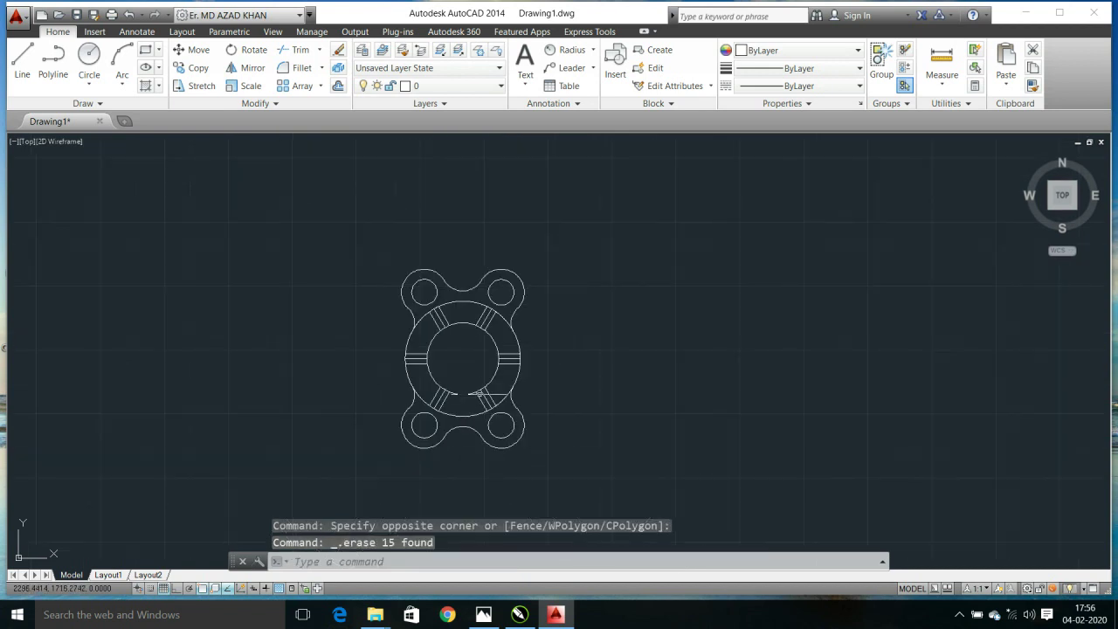
Change the ISO-25 dimension style to text height 5 and precision 0, then close the manager
{"action": "type", "text": "d"}
{"action": "key", "text": "Return"}
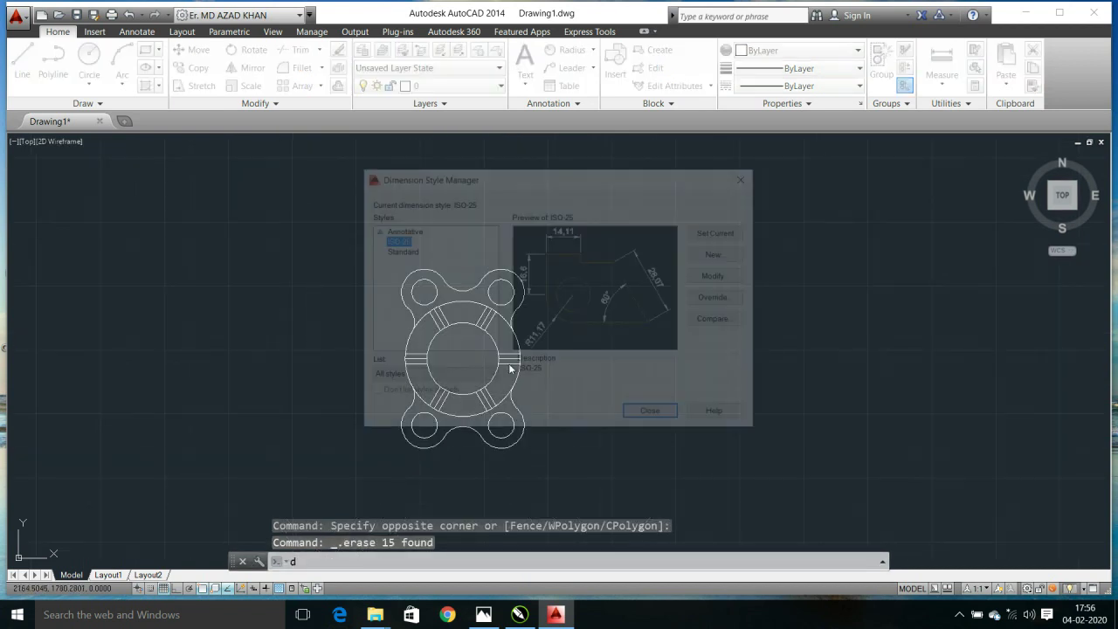
{"action": "left_click", "coordinate": [717, 280]}
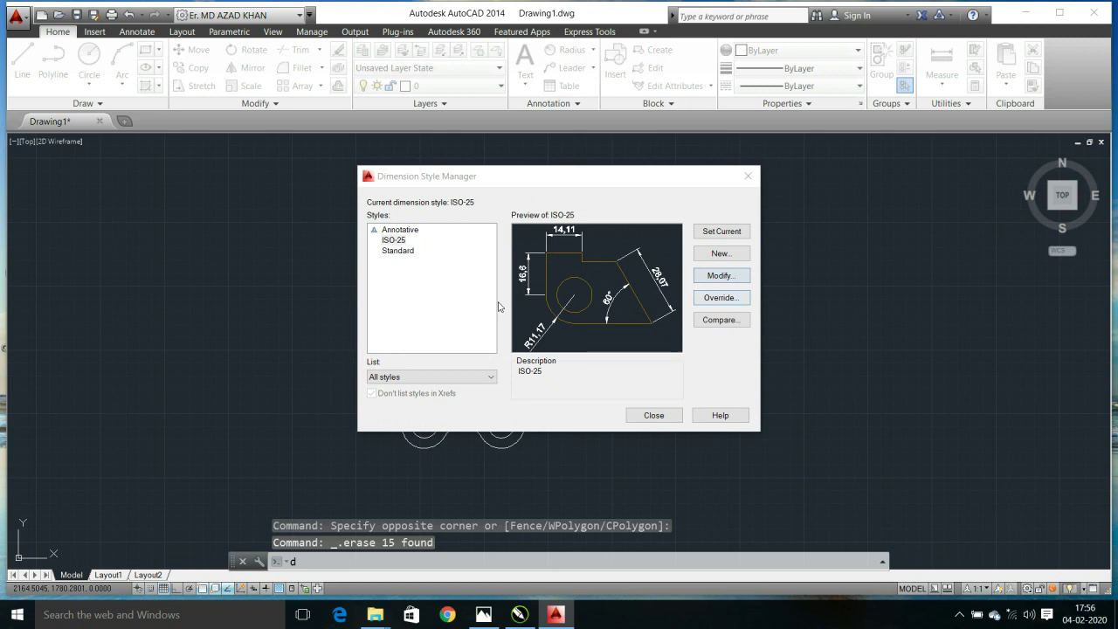
{"action": "left_click", "coordinate": [368, 193]}
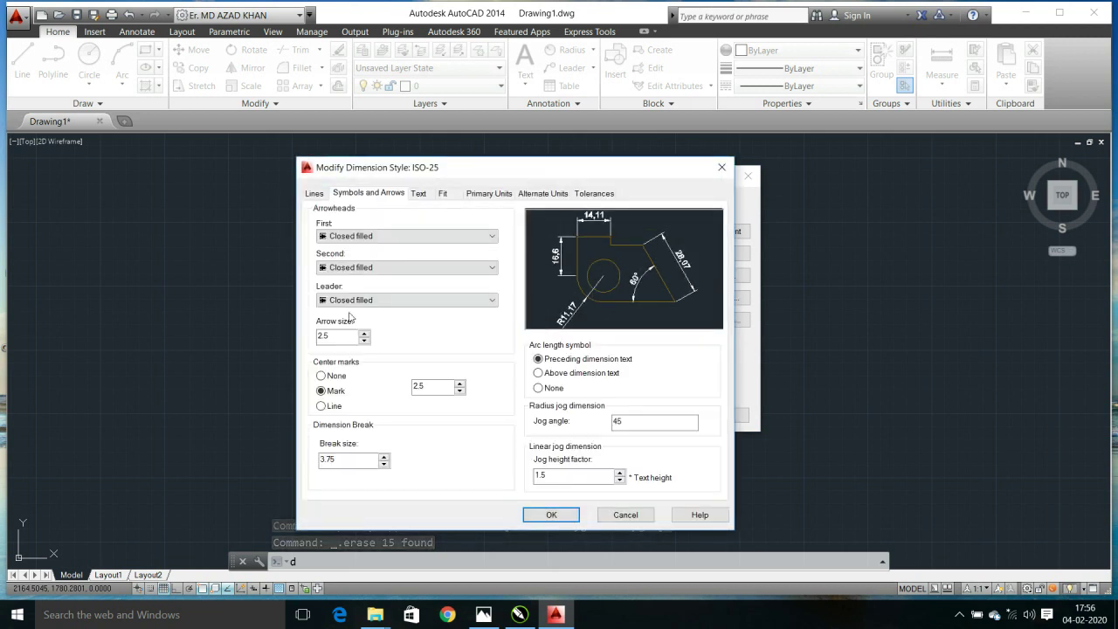
{"action": "left_click_drag", "start_coordinate": [345, 336], "coordinate": [300, 339]}
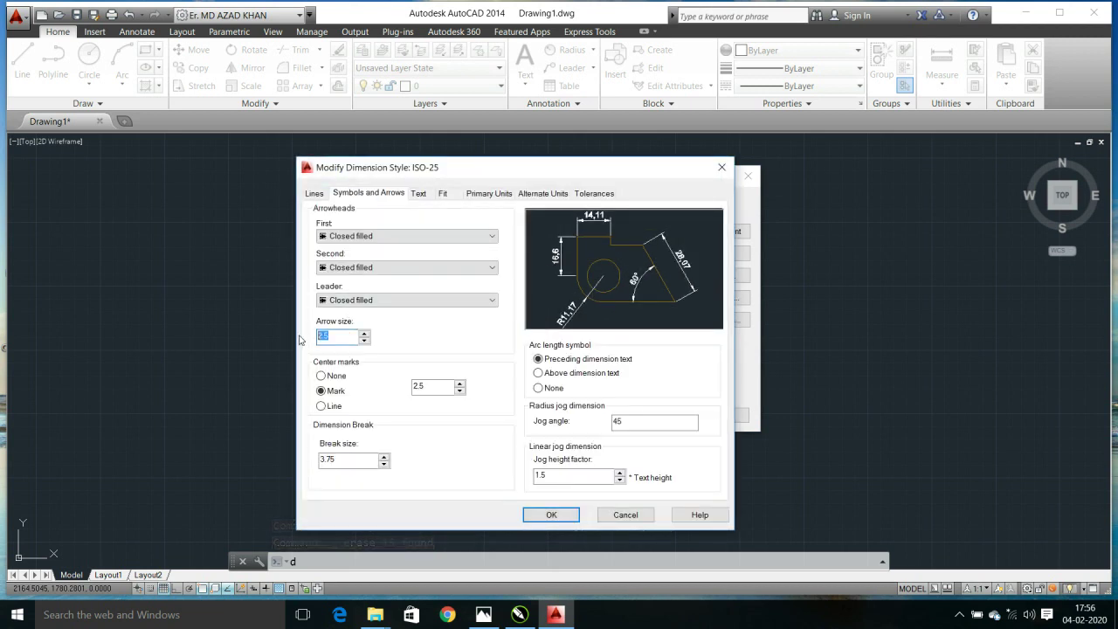
{"action": "left_click", "coordinate": [419, 193]}
{"action": "left_click_drag", "start_coordinate": [478, 296], "coordinate": [448, 293]}
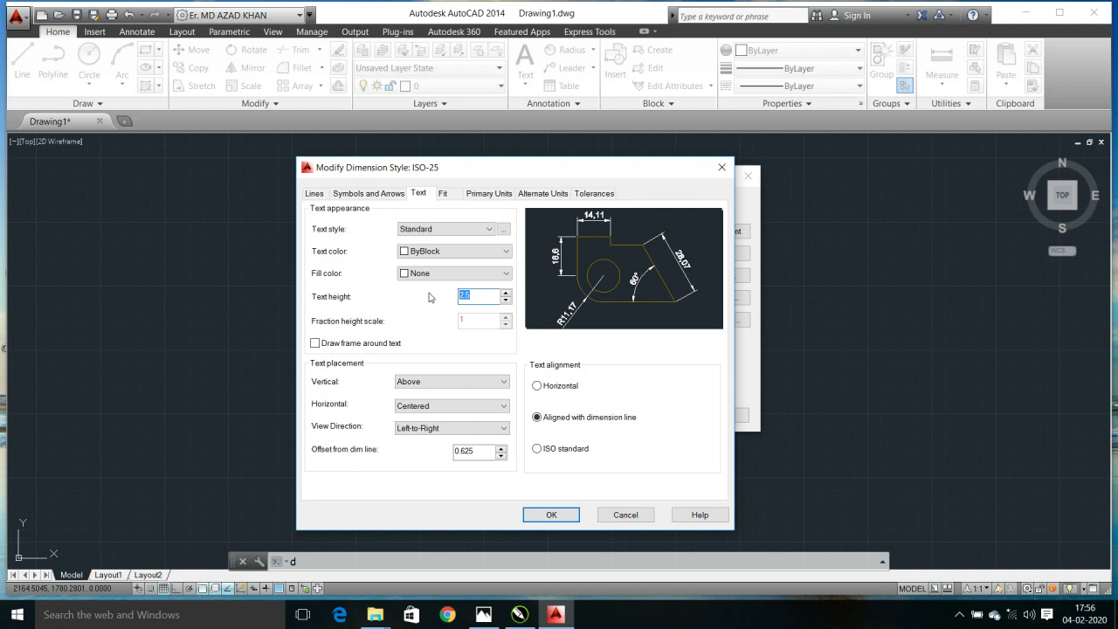
{"action": "type", "text": "5"}
{"action": "left_click", "coordinate": [485, 193]}
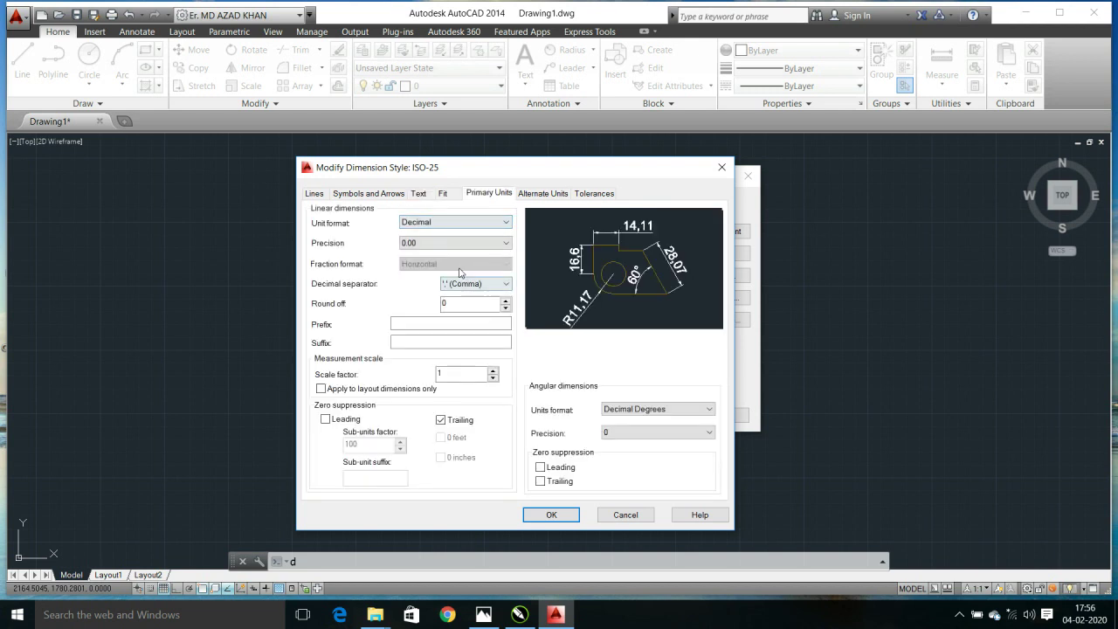
{"action": "left_click", "coordinate": [455, 243]}
{"action": "left_click", "coordinate": [420, 257]}
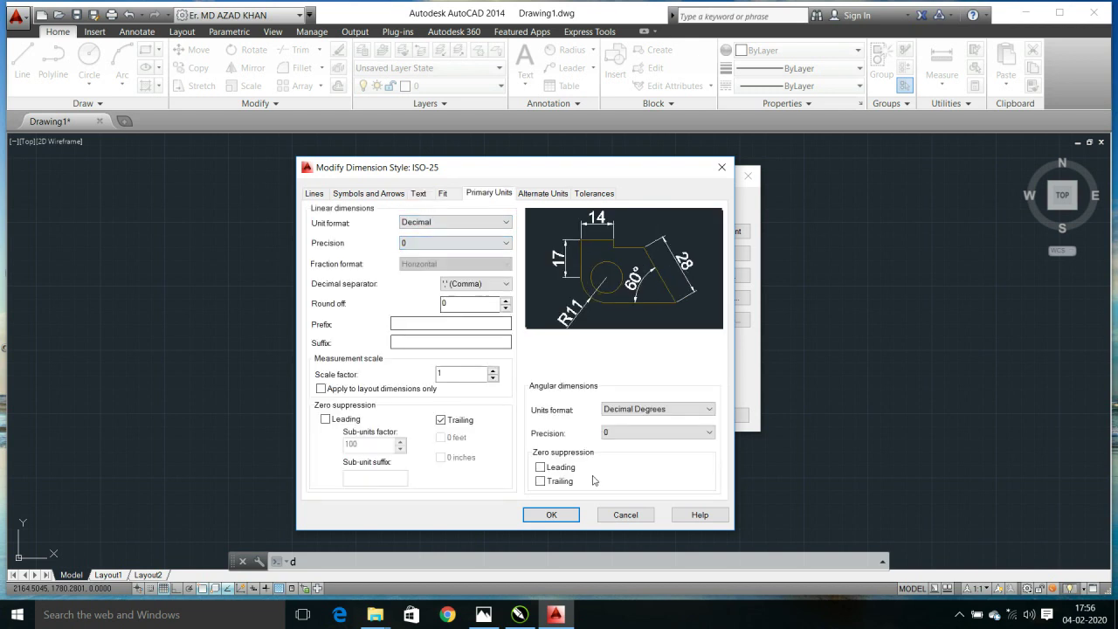
{"action": "left_click", "coordinate": [552, 514]}
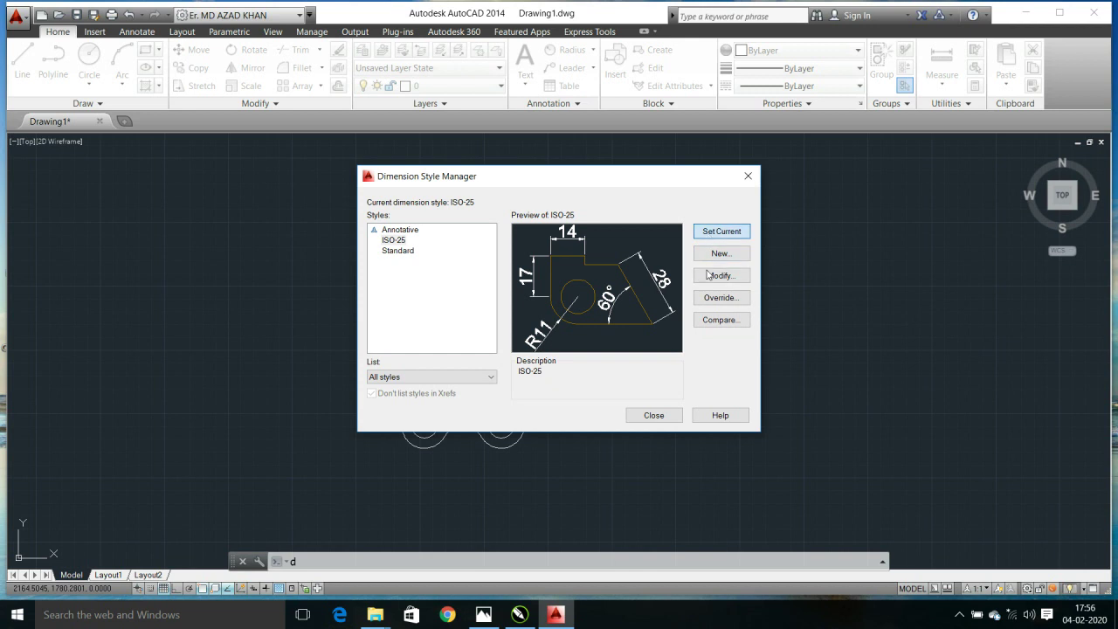
{"action": "left_click", "coordinate": [648, 418]}
{"action": "scroll", "coordinate": [449, 267], "scroll_direction": "up", "scroll_amount": 3}
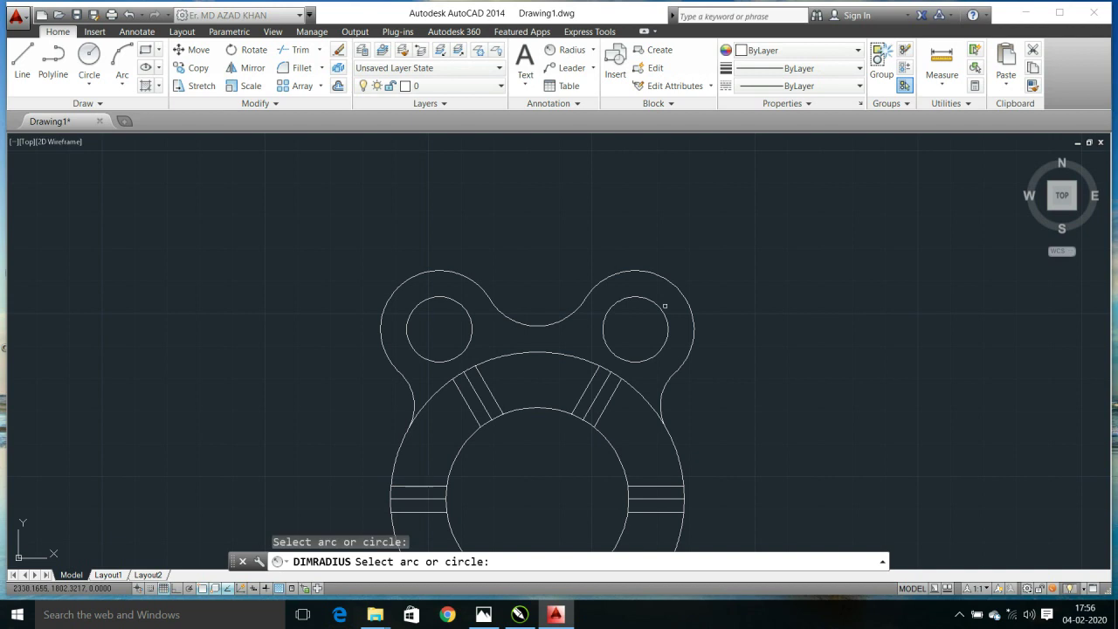
Add radius dimensions R18 and R10 to the upper-right lobe arc and hole
{"action": "left_click", "coordinate": [698, 290]}
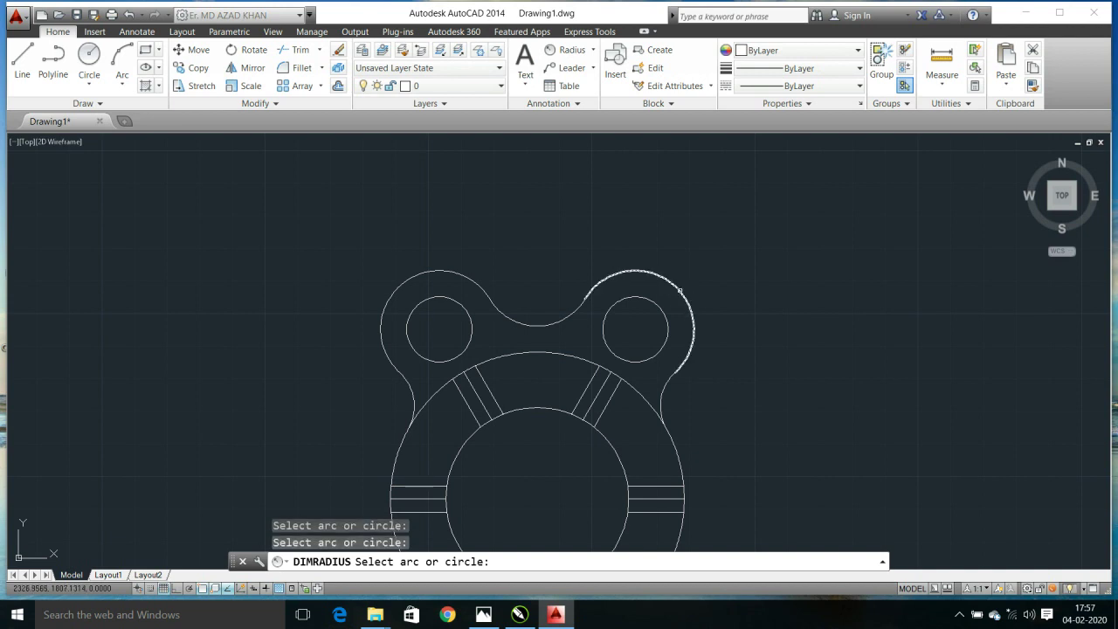
{"action": "left_click", "coordinate": [680, 292]}
{"action": "left_click", "coordinate": [750, 284]}
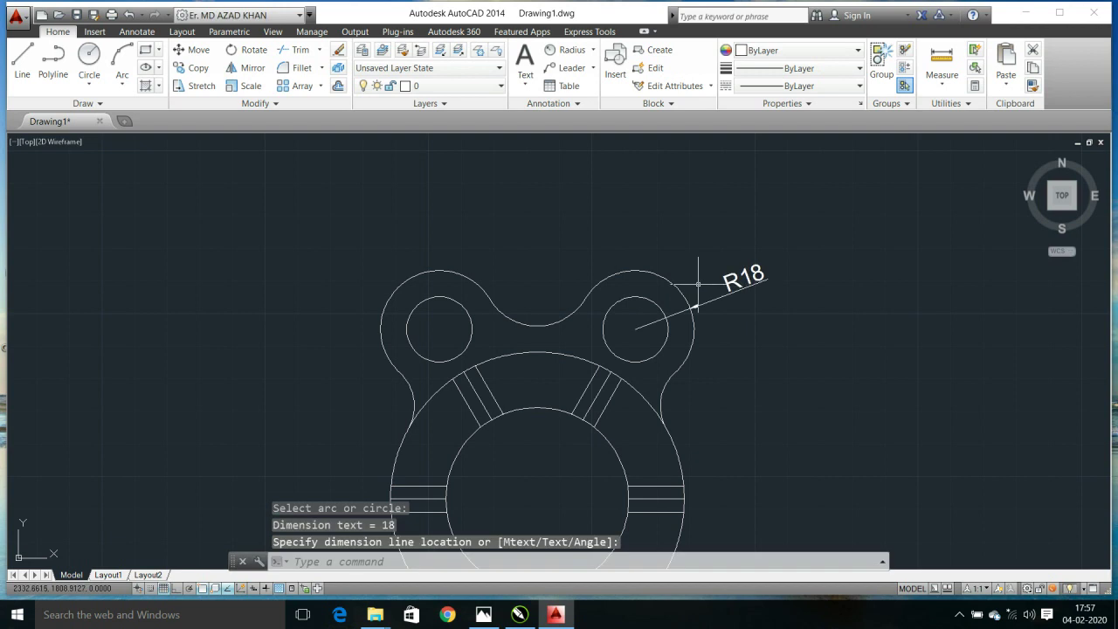
{"action": "key", "text": "Return"}
{"action": "left_click", "coordinate": [664, 312]}
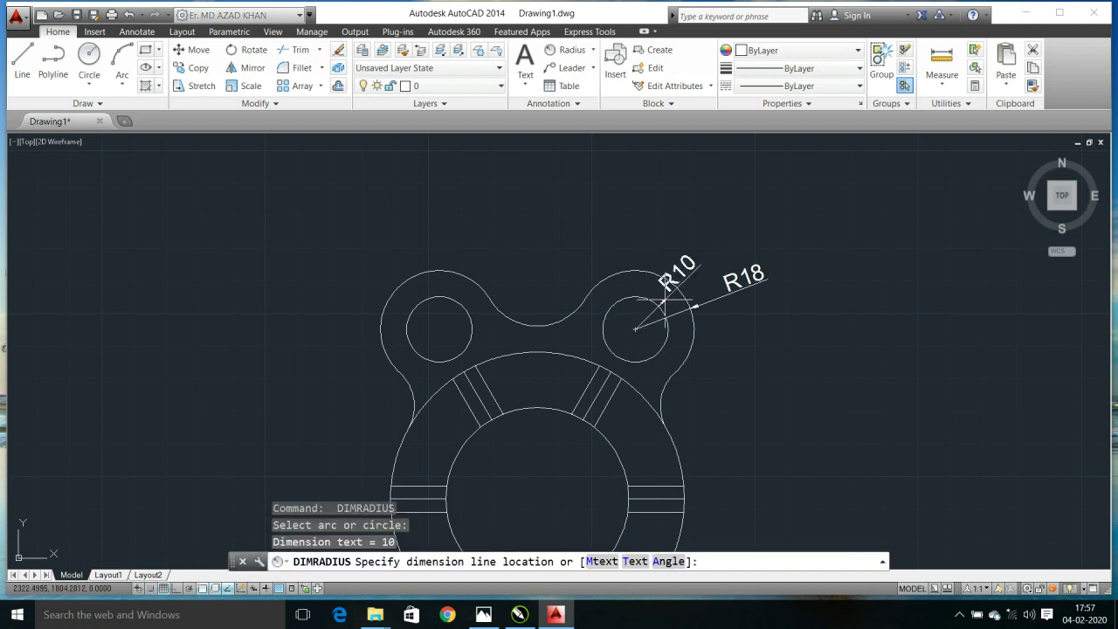
{"action": "left_click", "coordinate": [768, 318]}
{"action": "key", "text": "Return"}
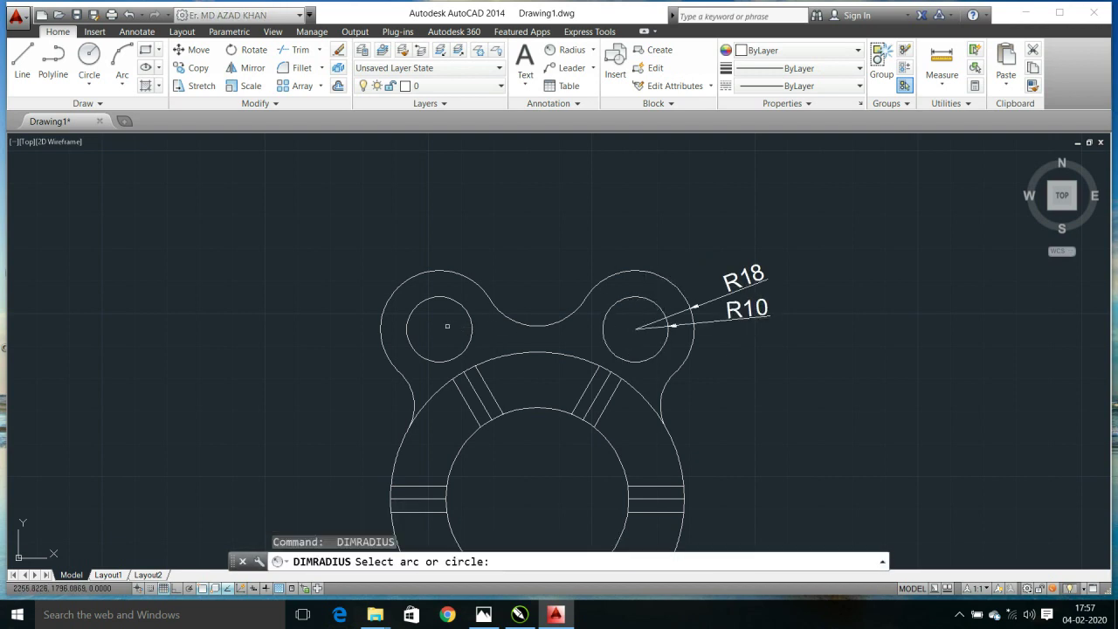
Add radius dimensions R45 and R28 to the large outer and inner circles
{"action": "left_click", "coordinate": [678, 441]}
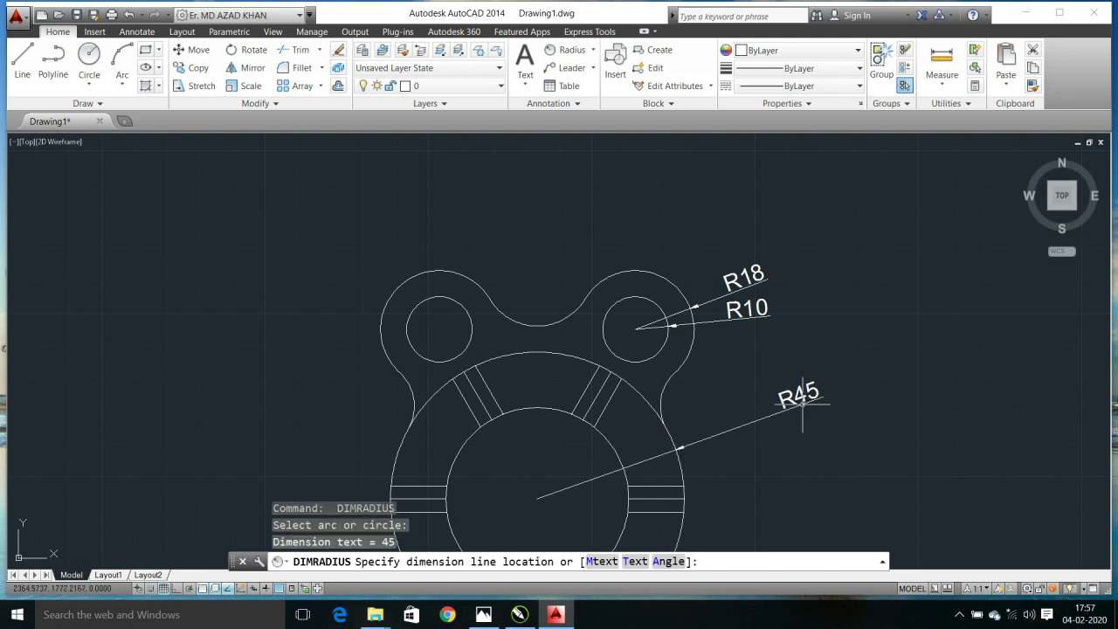
{"action": "left_click", "coordinate": [820, 403]}
{"action": "key", "text": "Return"}
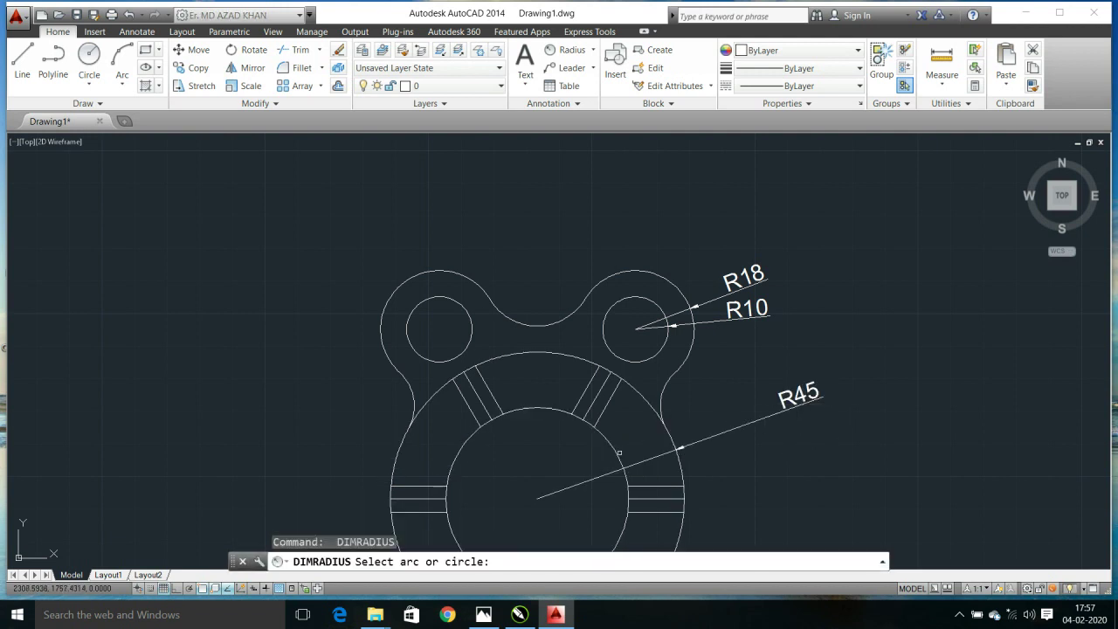
{"action": "left_click", "coordinate": [638, 453]}
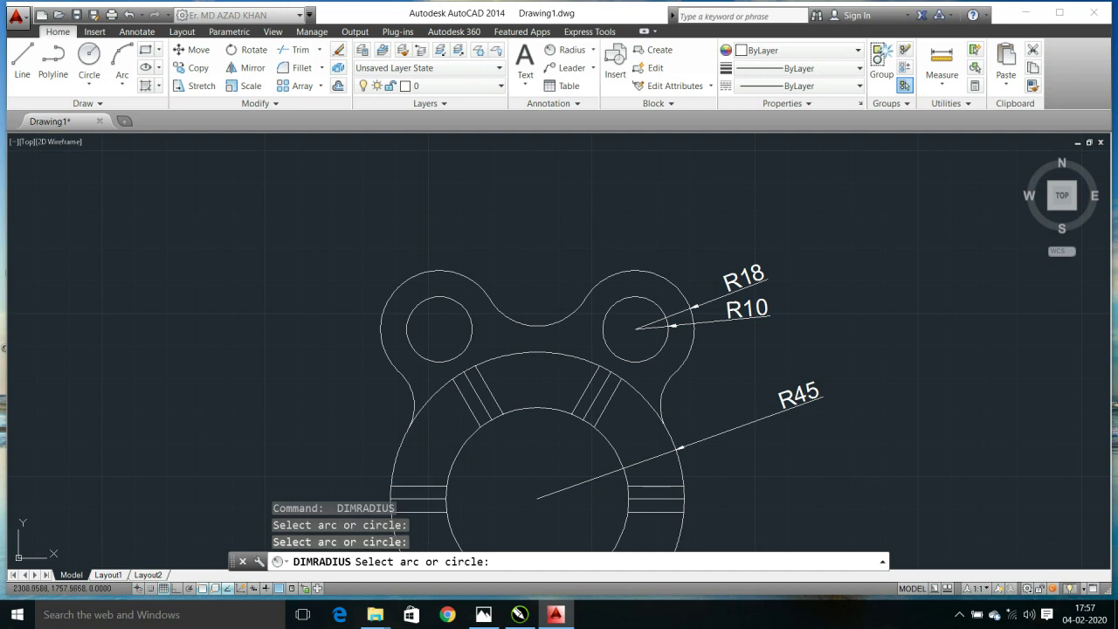
{"action": "left_click", "coordinate": [610, 447]}
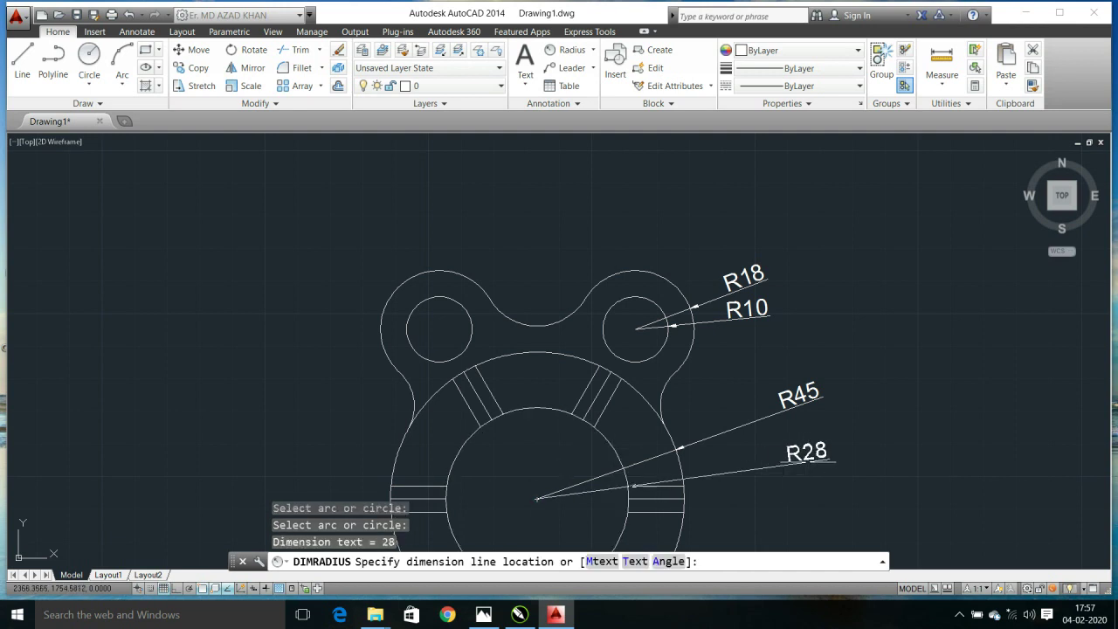
{"action": "left_click", "coordinate": [809, 459]}
{"action": "scroll", "coordinate": [644, 349], "scroll_direction": "down", "scroll_amount": 2}
{"action": "scroll", "coordinate": [625, 321], "scroll_direction": "down", "scroll_amount": 1}
{"action": "scroll", "coordinate": [624, 321], "scroll_direction": "down", "scroll_amount": 1}
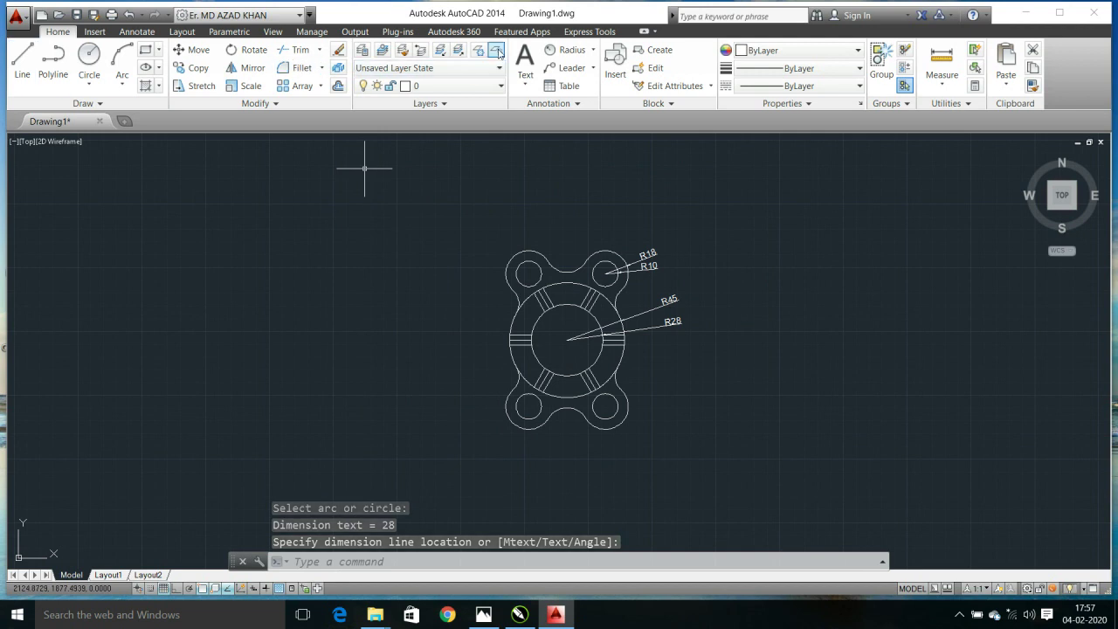
Dimension the 60 distance between the two upper hole centres with an aligned dimension
{"action": "left_click", "coordinate": [592, 51]}
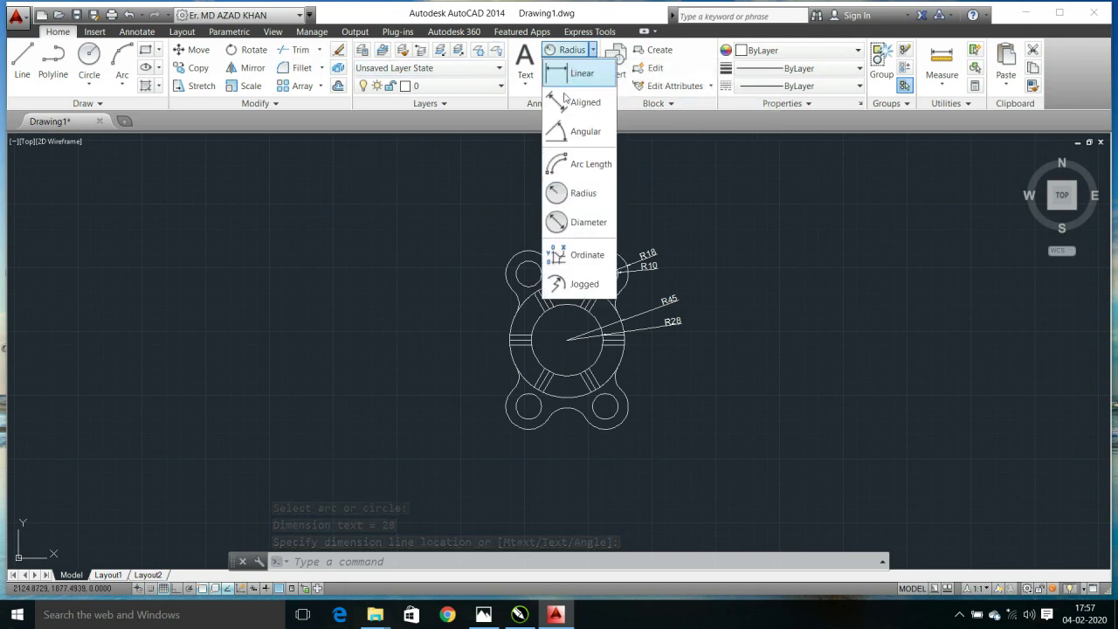
{"action": "left_click", "coordinate": [584, 102]}
{"action": "scroll", "coordinate": [538, 272], "scroll_direction": "up", "scroll_amount": 4}
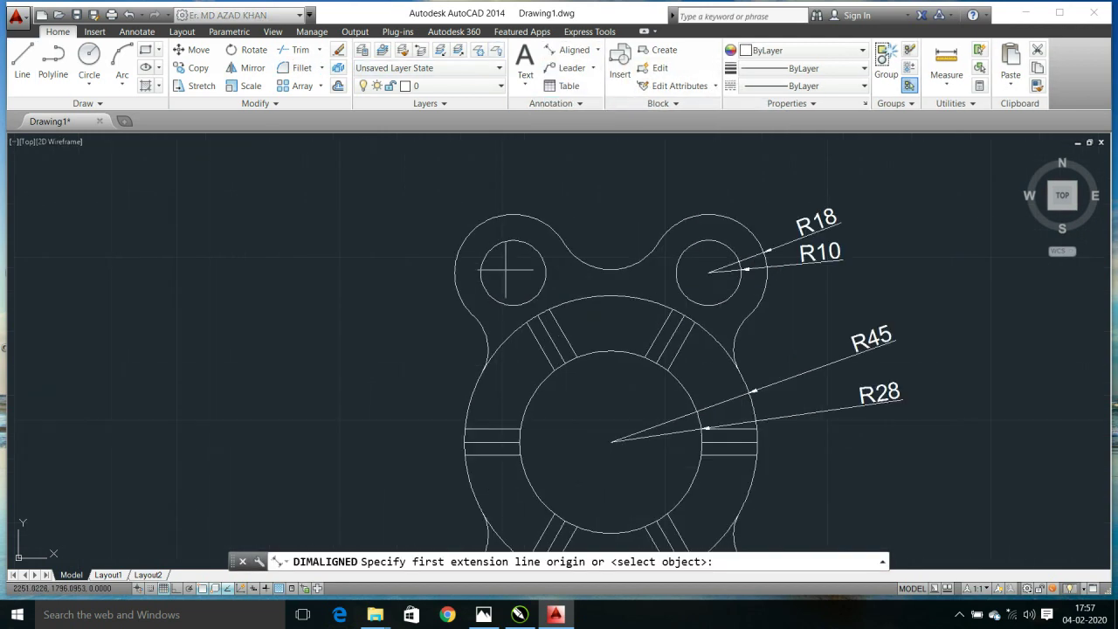
{"action": "key", "text": "Return"}
{"action": "key", "text": "Return"}
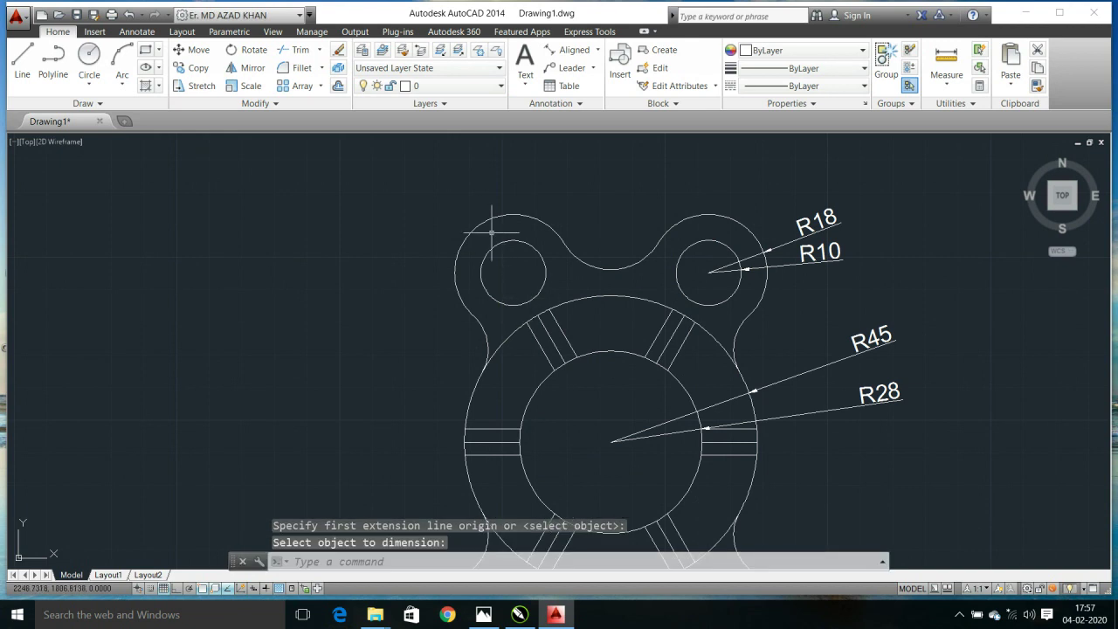
{"action": "key", "text": "Return"}
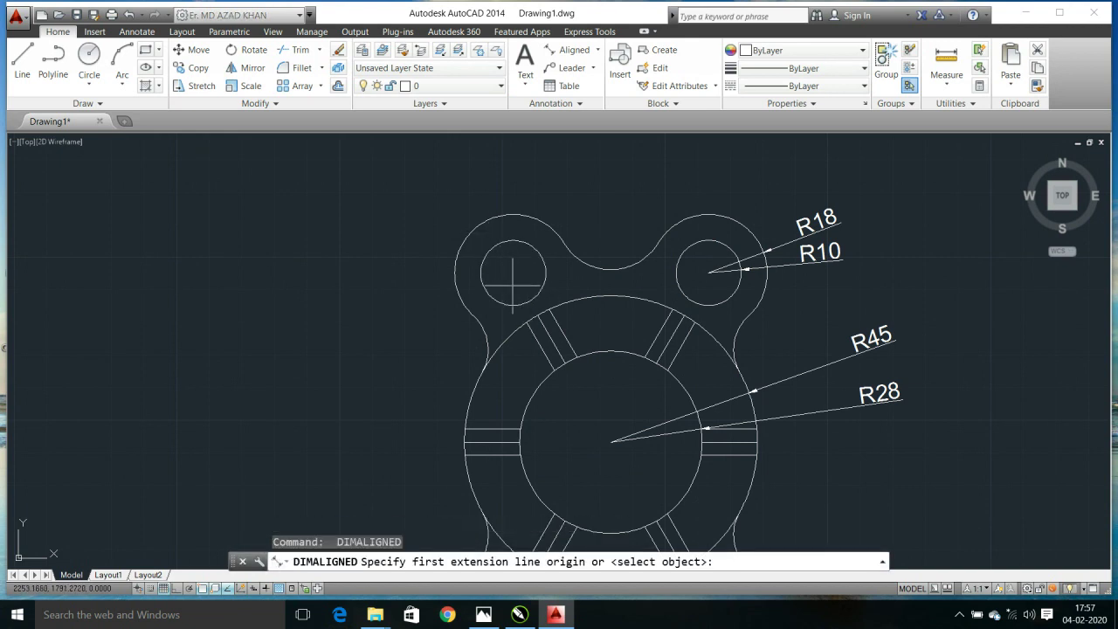
{"action": "left_click", "coordinate": [513, 274]}
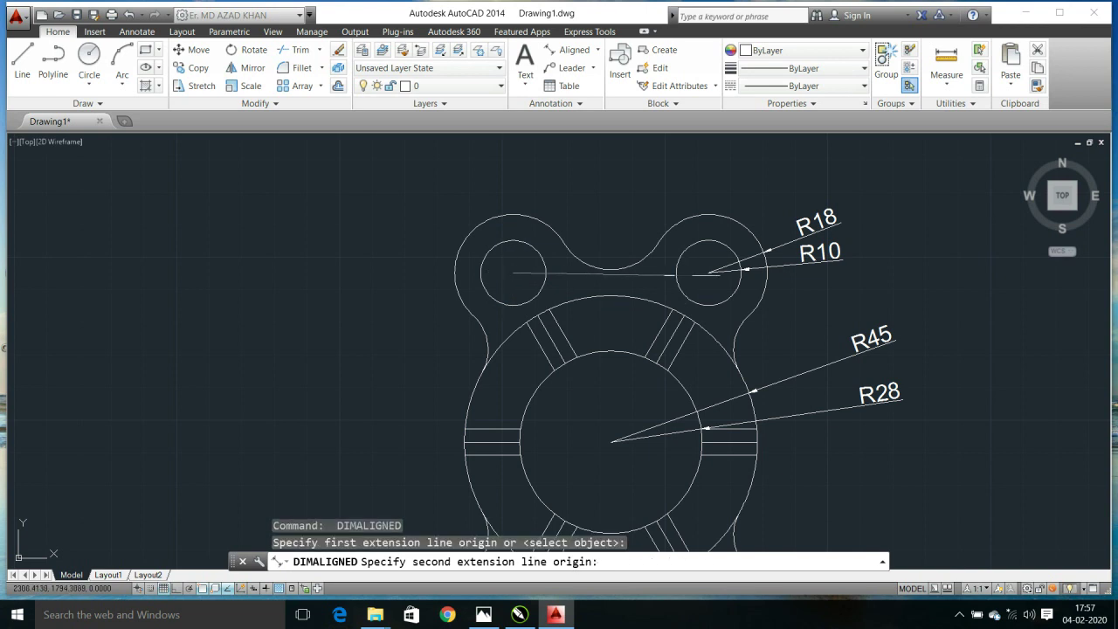
{"action": "left_click", "coordinate": [708, 273]}
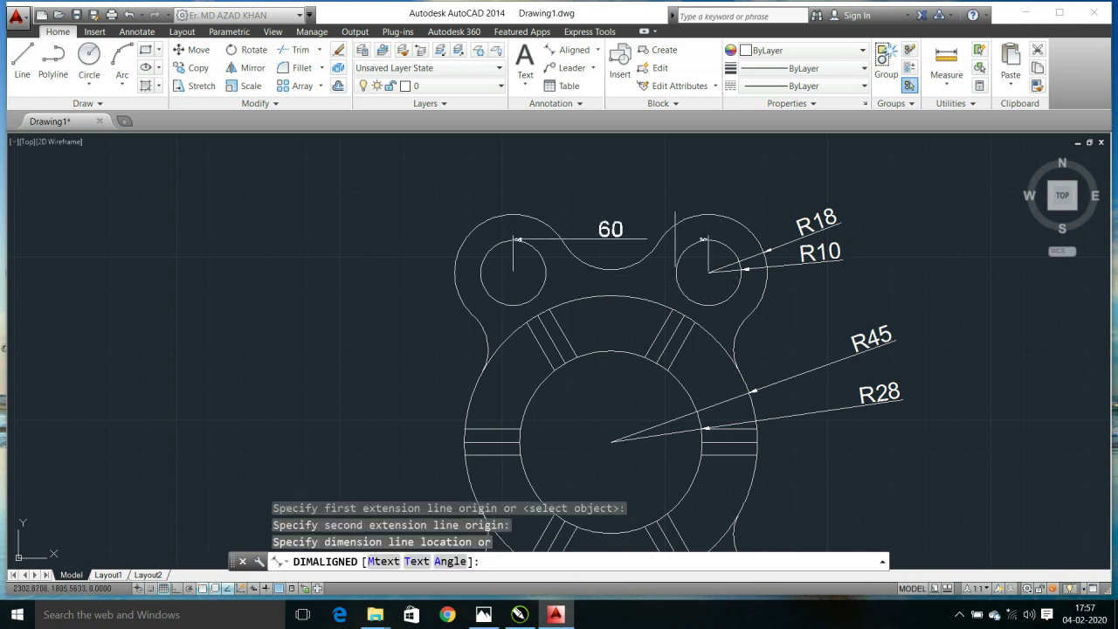
{"action": "left_click", "coordinate": [648, 193]}
Add the aligned 61 dimension from the upper-left hole to the large circle's centre
{"action": "key", "text": "Return"}
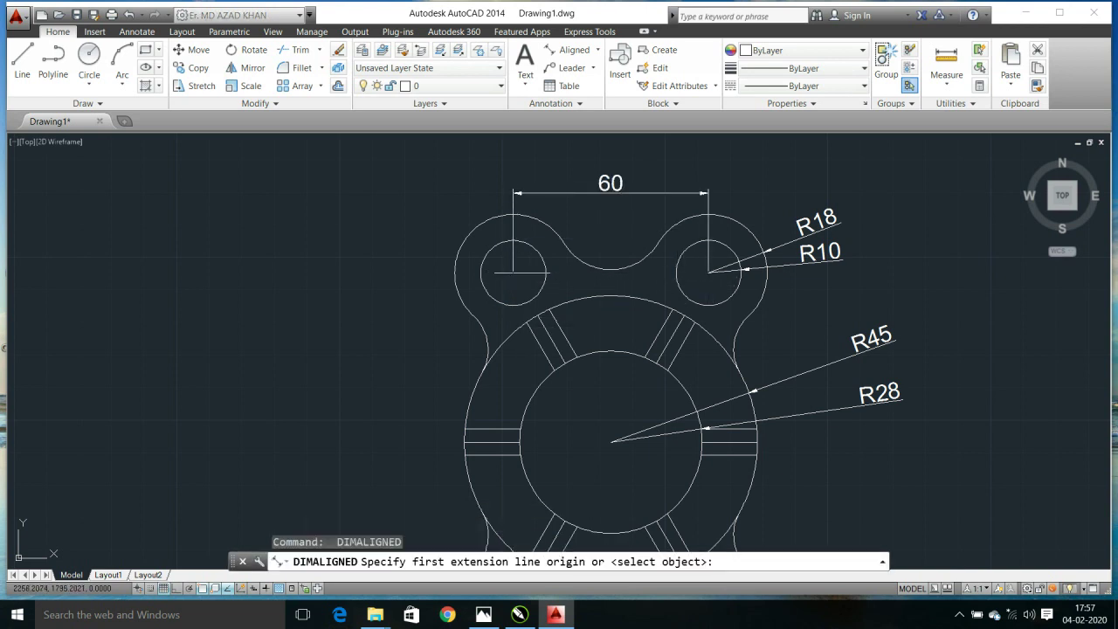
{"action": "left_click", "coordinate": [513, 274]}
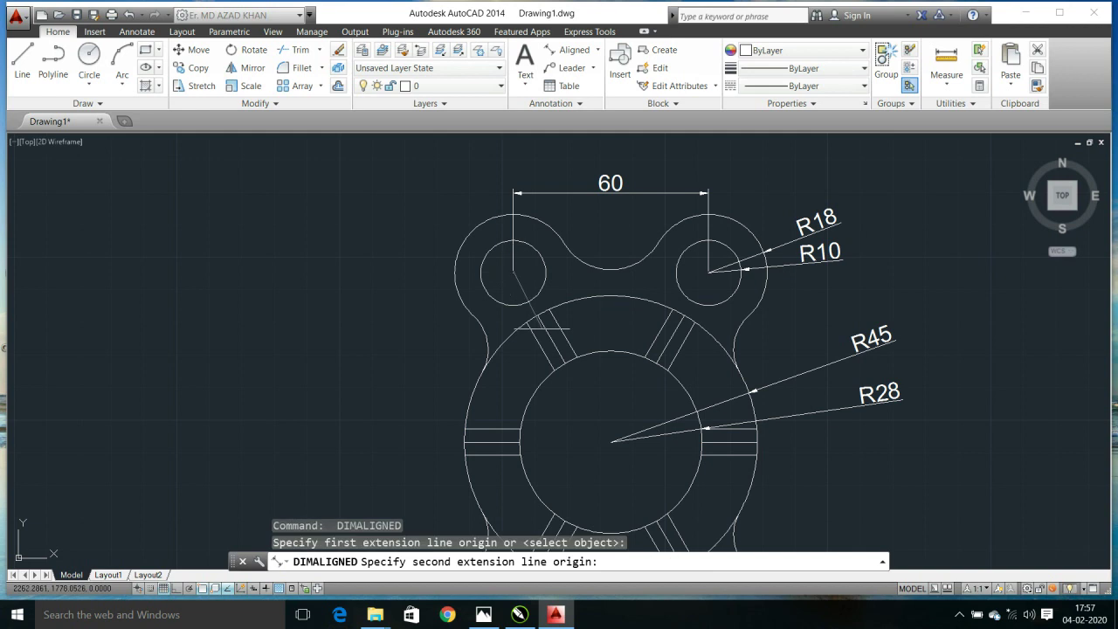
{"action": "left_click", "coordinate": [610, 443]}
{"action": "left_click", "coordinate": [371, 387]}
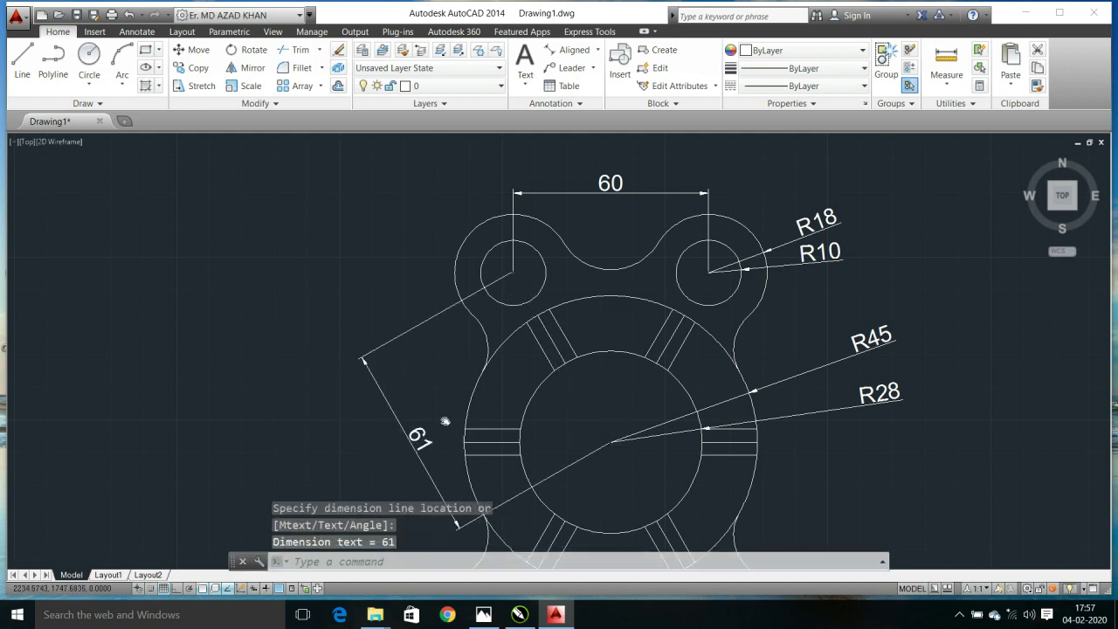
{"action": "scroll", "coordinate": [440, 249], "scroll_direction": "up", "scroll_amount": 2}
{"action": "scroll", "coordinate": [440, 249], "scroll_direction": "down", "scroll_amount": 4}
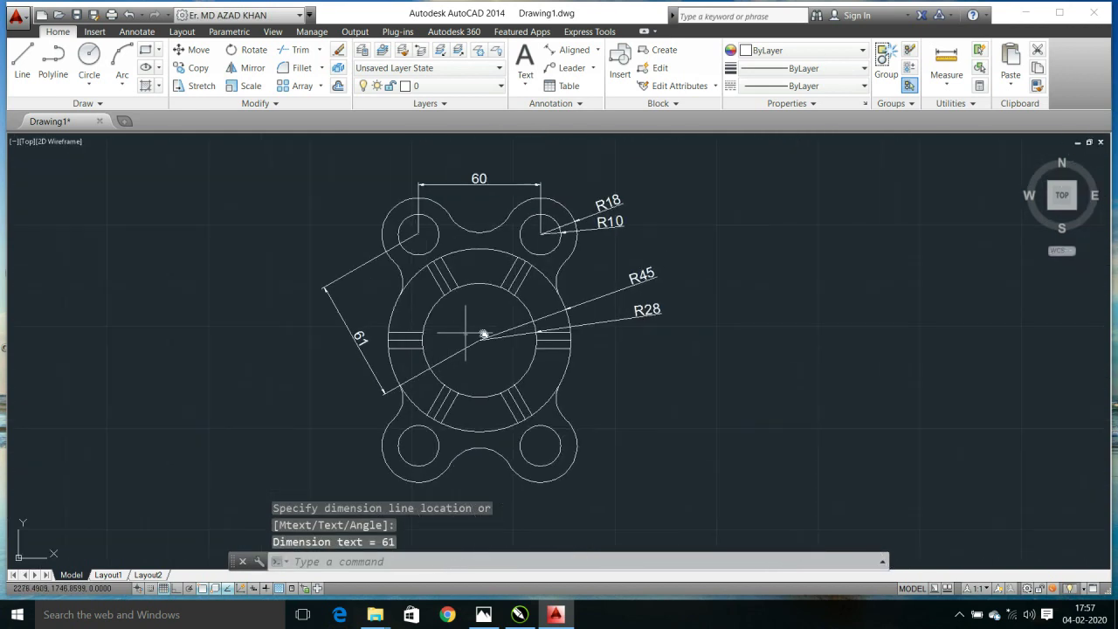
{"action": "middle_click_drag", "start_coordinate": [452, 333], "coordinate": [504, 329]}
{"action": "left_click", "coordinate": [519, 330]}
{"action": "left_click", "coordinate": [504, 324]}
Add the vertical 105 dimension between the left hole centres, then bring up lecture-18.jpg in Photos
{"action": "key", "text": "Return"}
{"action": "left_click", "coordinate": [471, 230]}
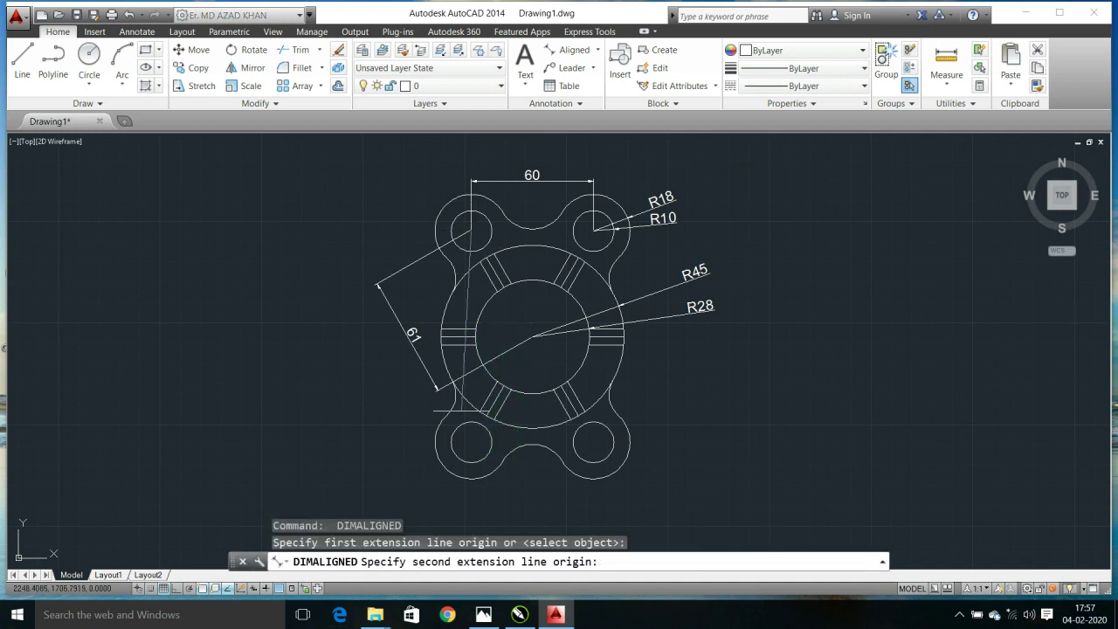
{"action": "left_click", "coordinate": [471, 443]}
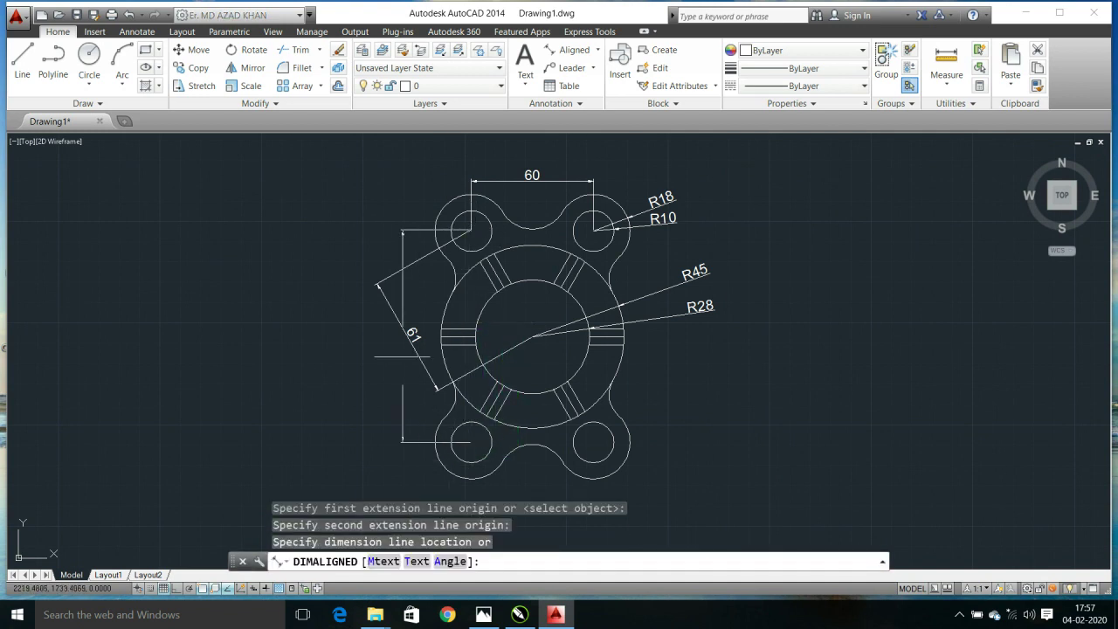
{"action": "left_click", "coordinate": [334, 349]}
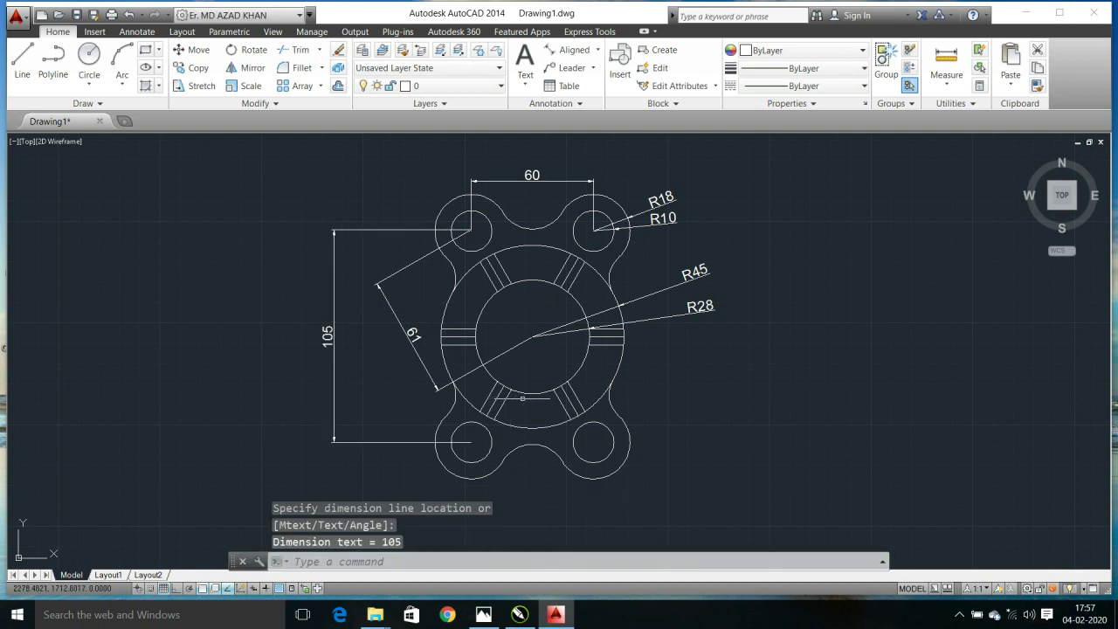
{"action": "left_click", "coordinate": [548, 343]}
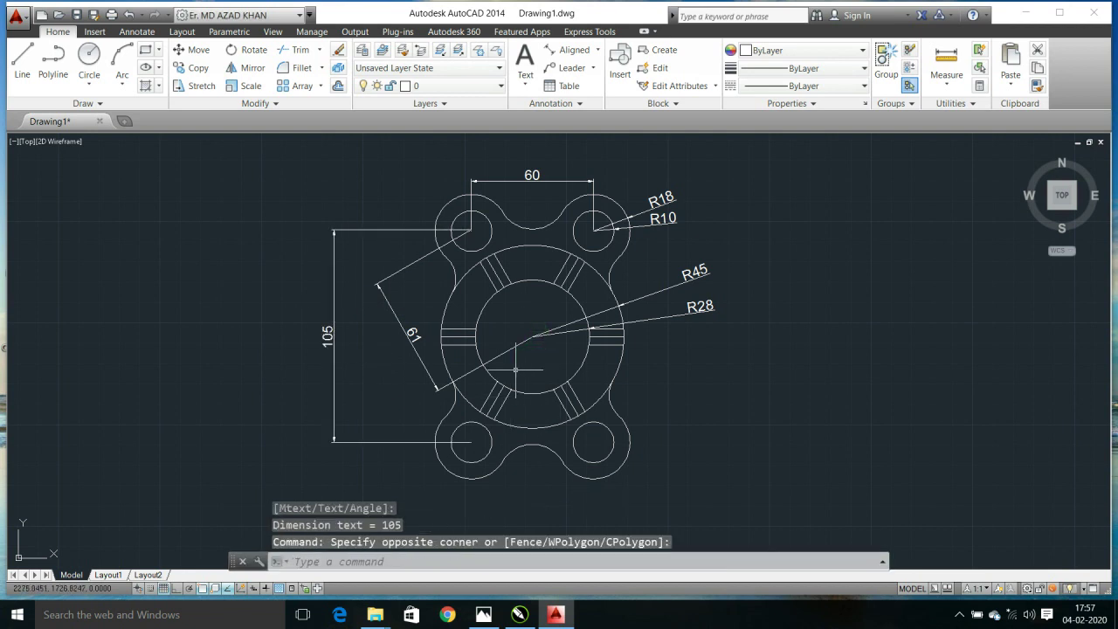
{"action": "left_click", "coordinate": [483, 614]}
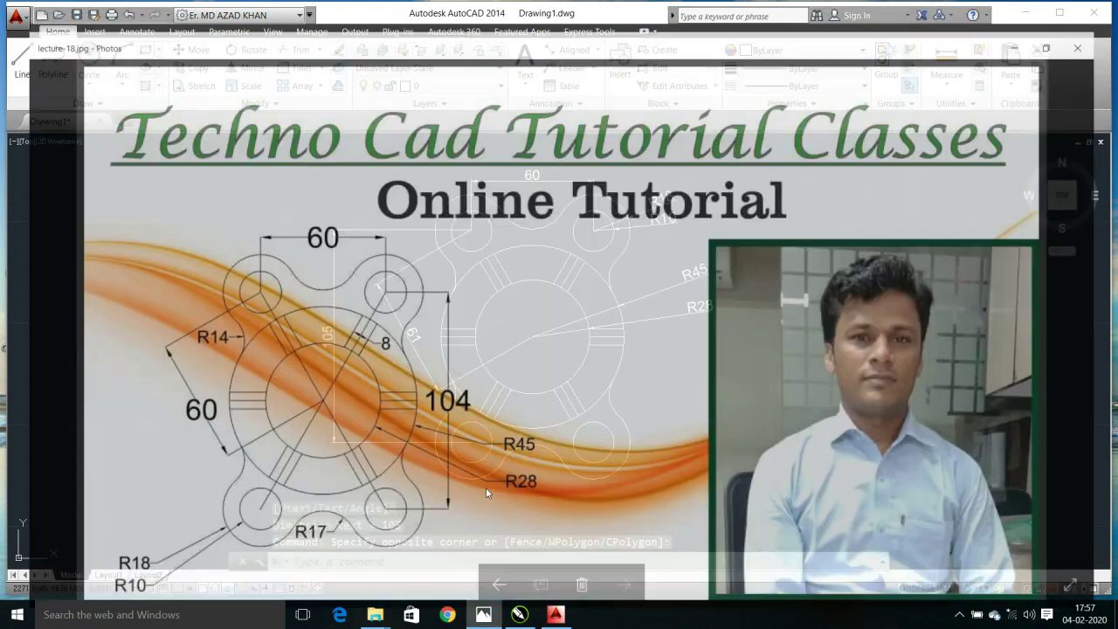